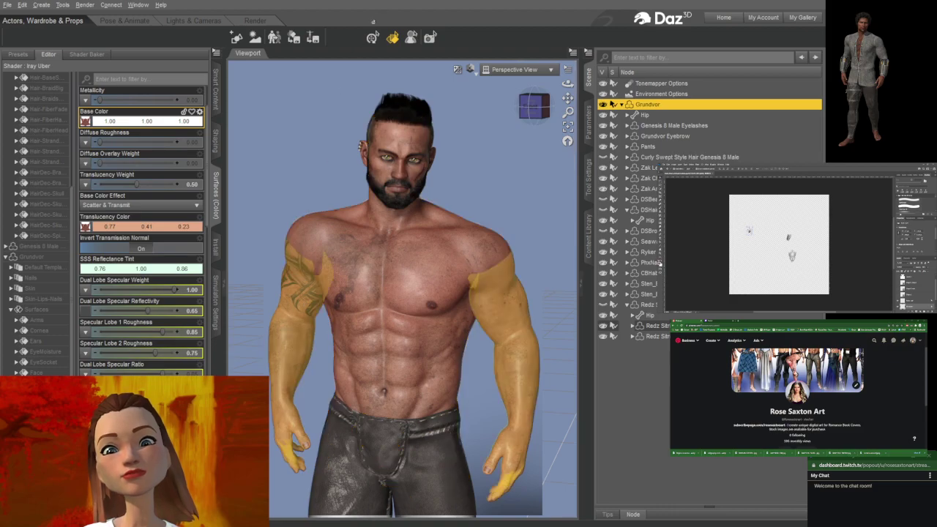
- Select the Arms surface of the Grundvor figure and bring up its Base Color settings
click(373, 35)
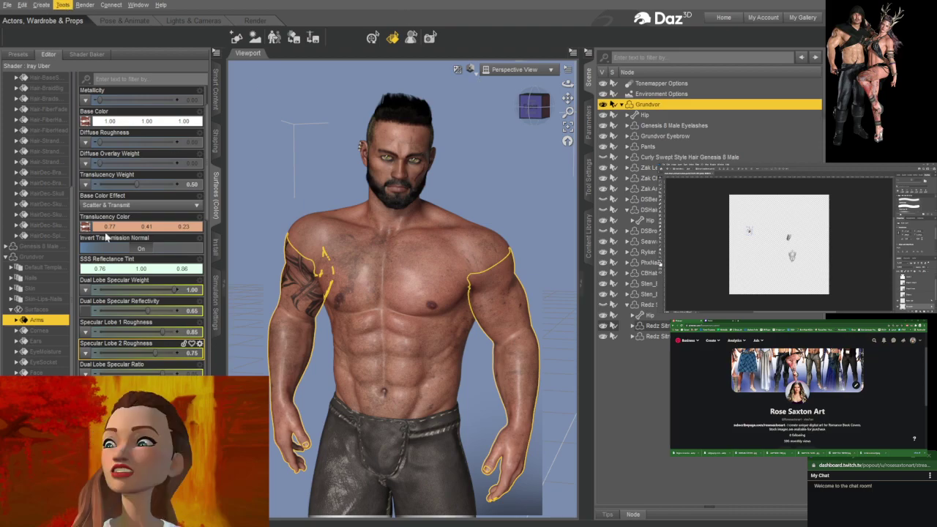
click(47, 257)
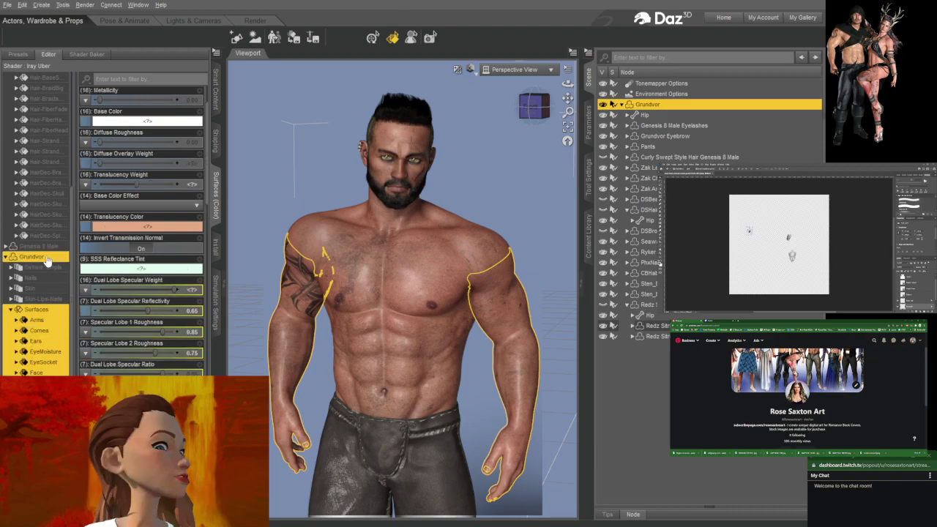
click(36, 320)
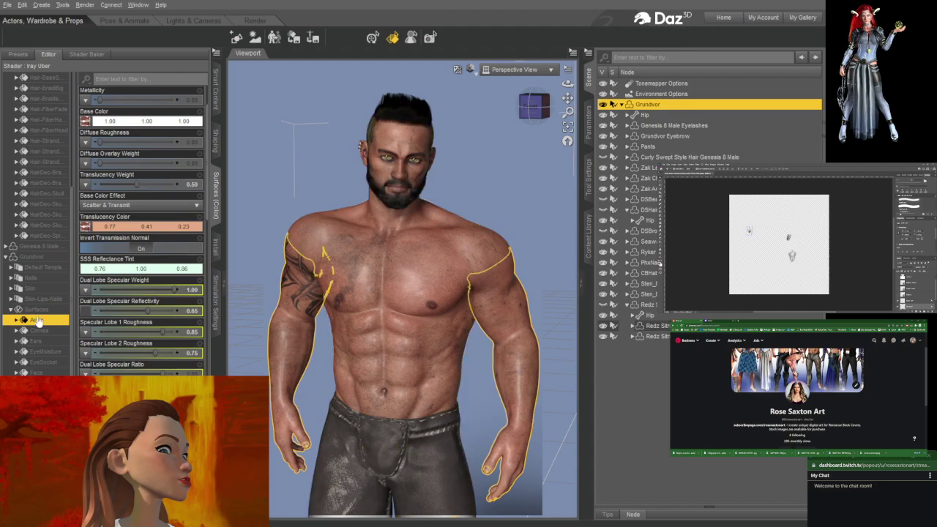
scroll(144, 135, up, 3)
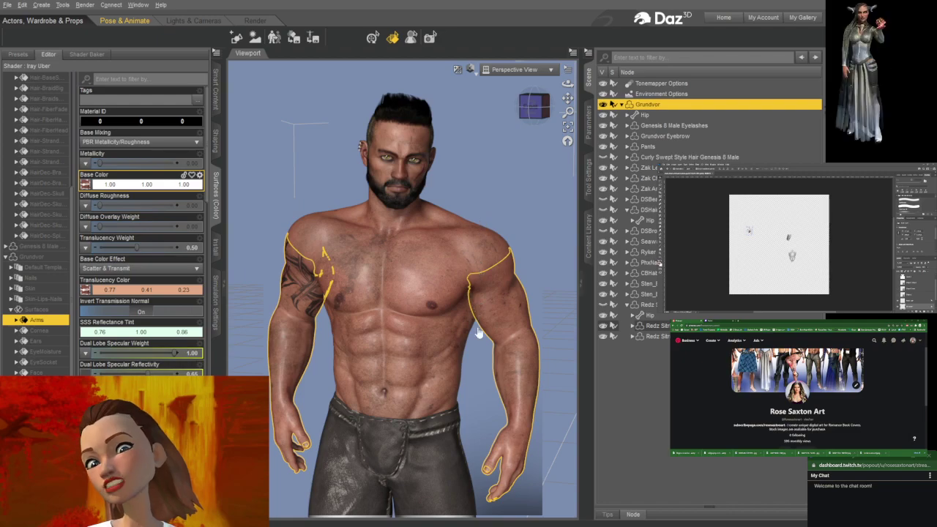
middle_drag(478, 336, 478, 337)
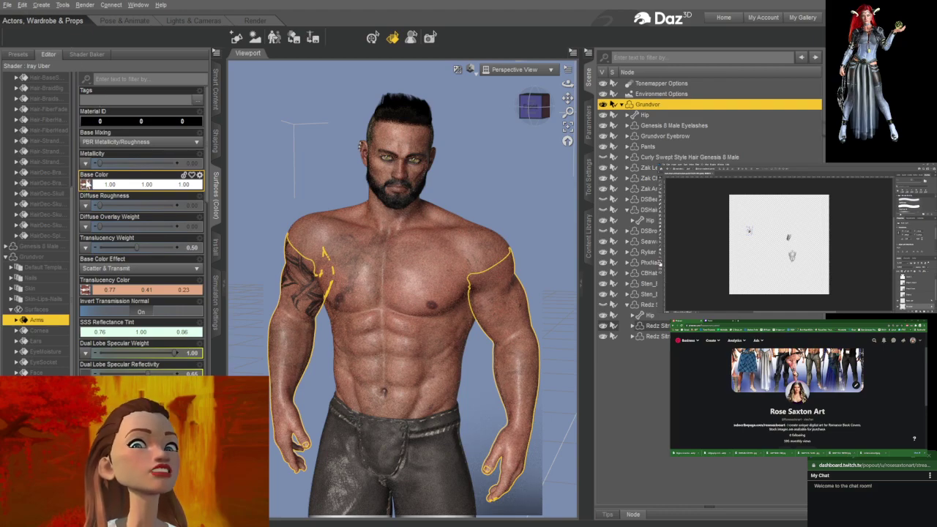
key(ctrl+i)
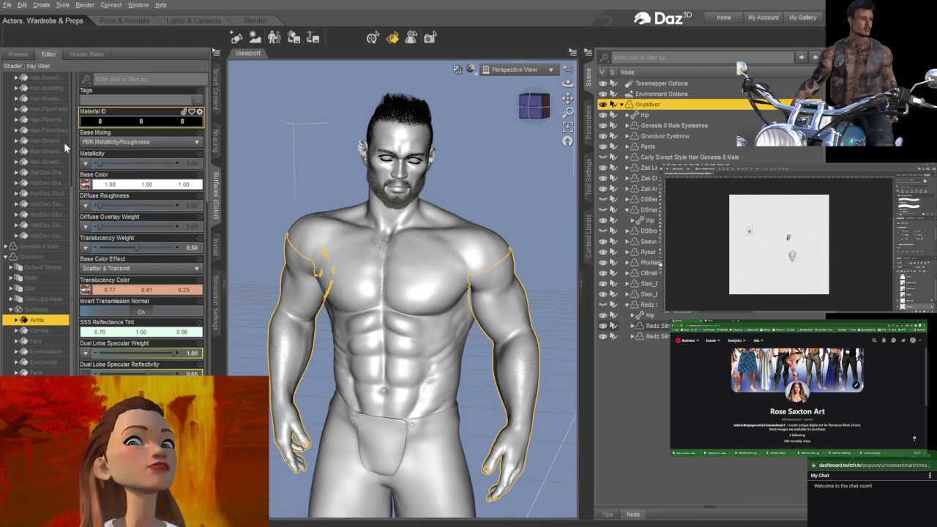
- Reselect the Grundvor figure and examine the Arms surface's Iray Uber properties, from Base Color through the displacement and tiling settings
click(142, 20)
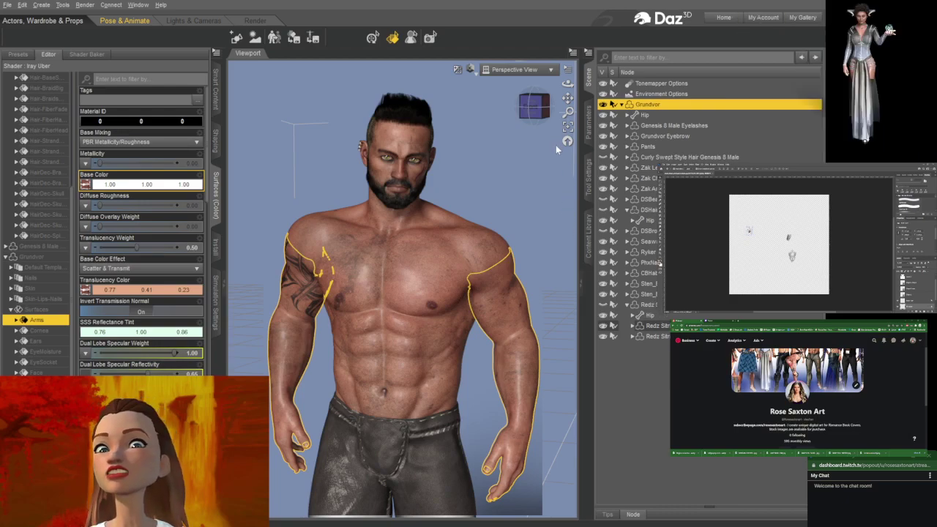
click(650, 422)
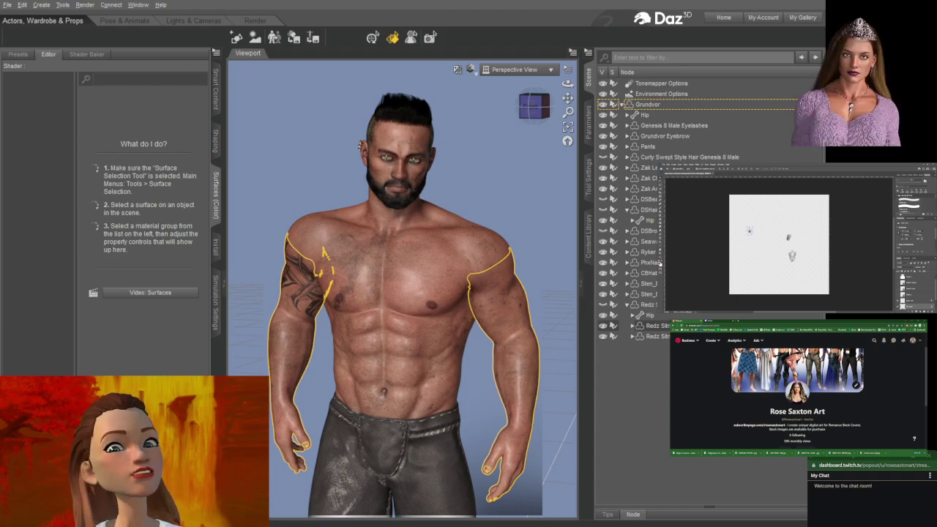
click(642, 106)
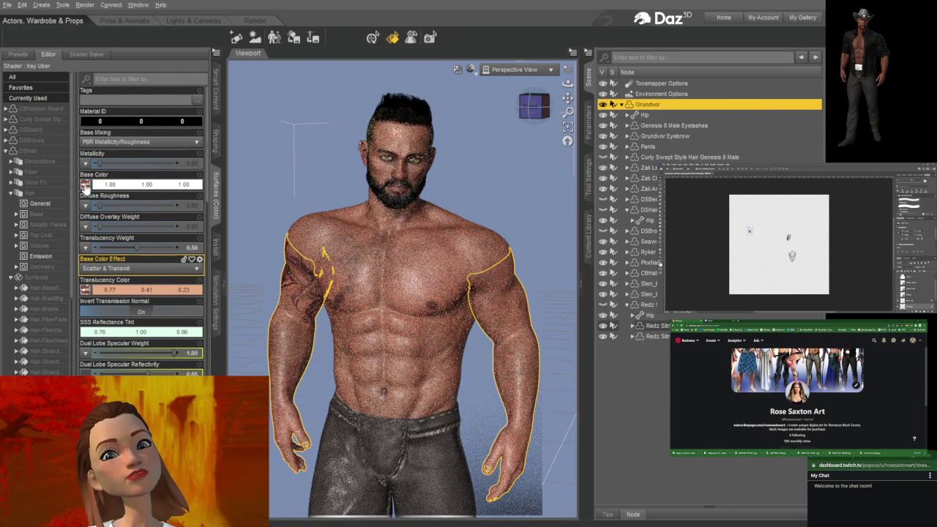
scroll(128, 308, down, 1)
scroll(128, 307, down, 10)
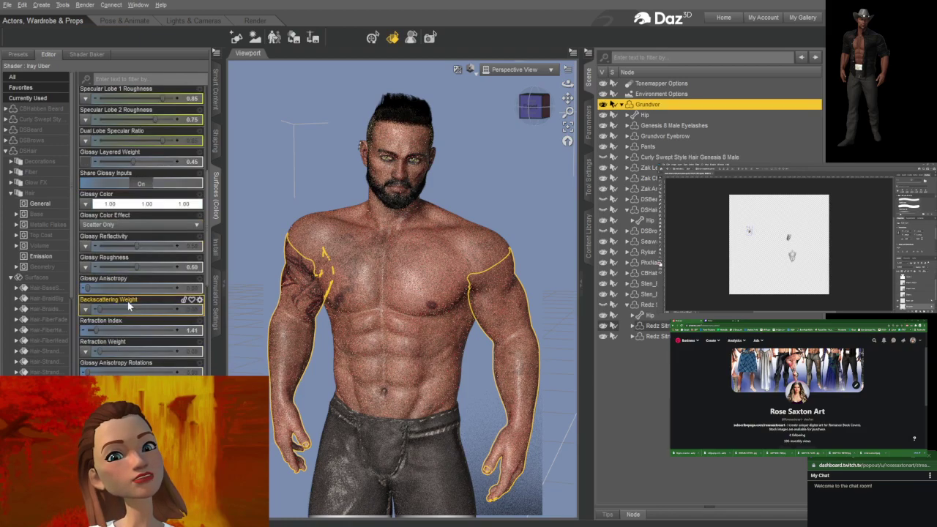
scroll(127, 301, down, 10)
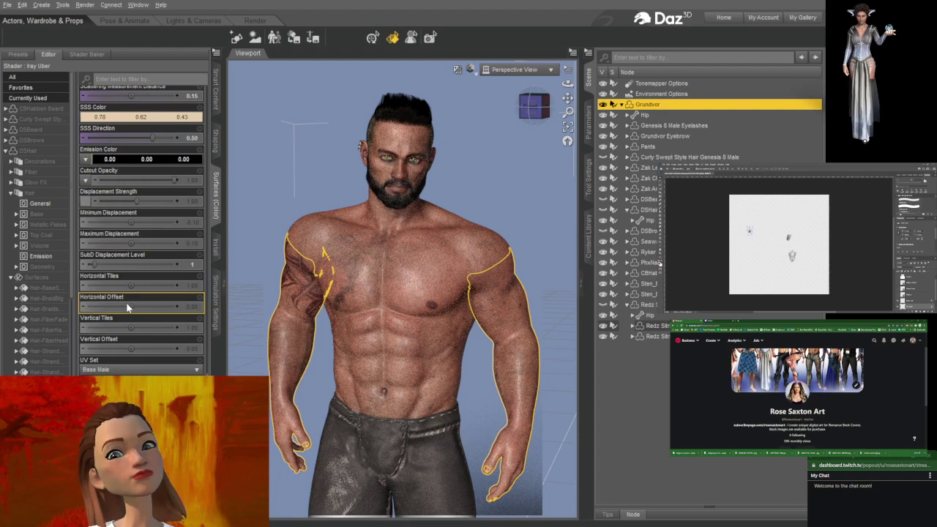
scroll(127, 302, up, 8)
scroll(126, 307, up, 5)
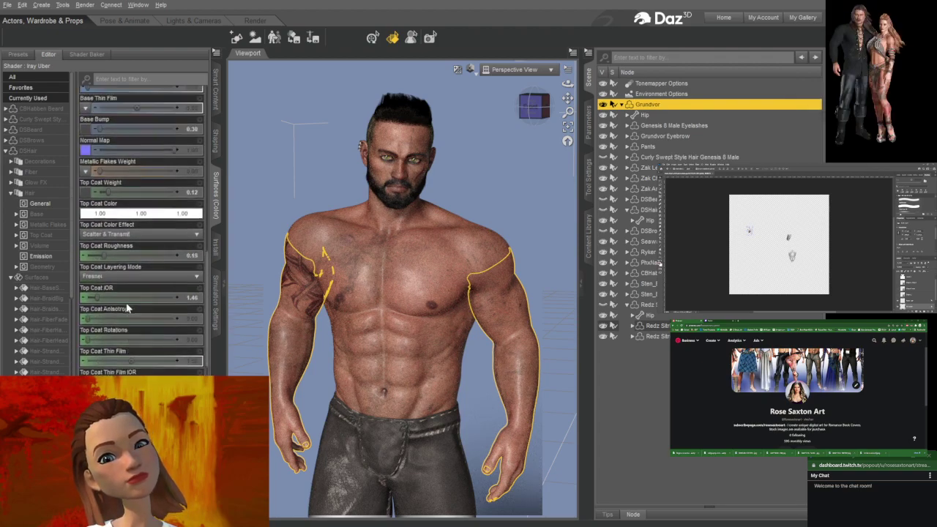
scroll(127, 306, up, 3)
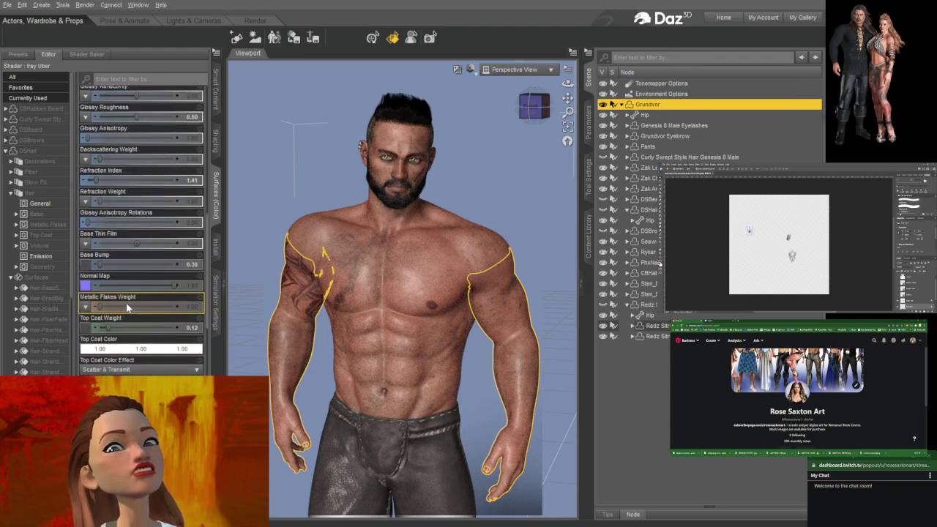
scroll(128, 307, up, 9)
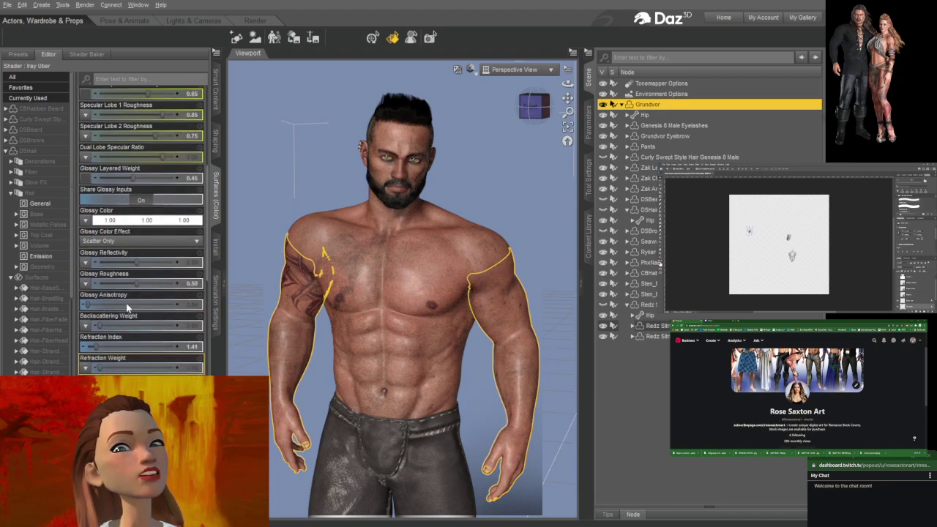
scroll(127, 307, up, 12)
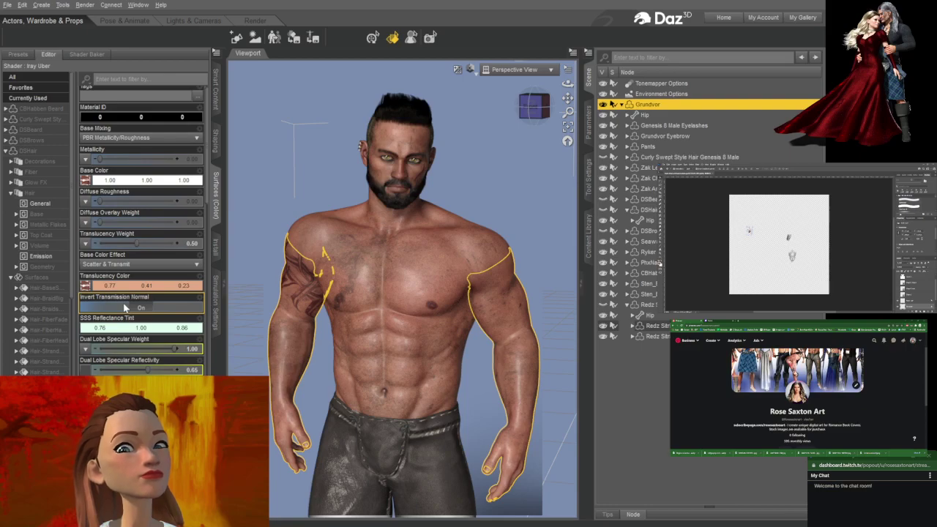
scroll(125, 307, up, 1)
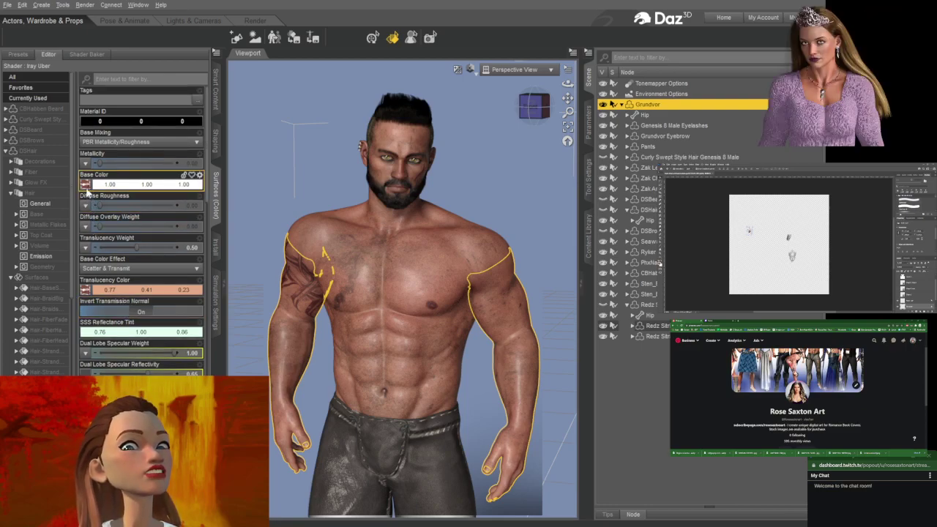
click(147, 19)
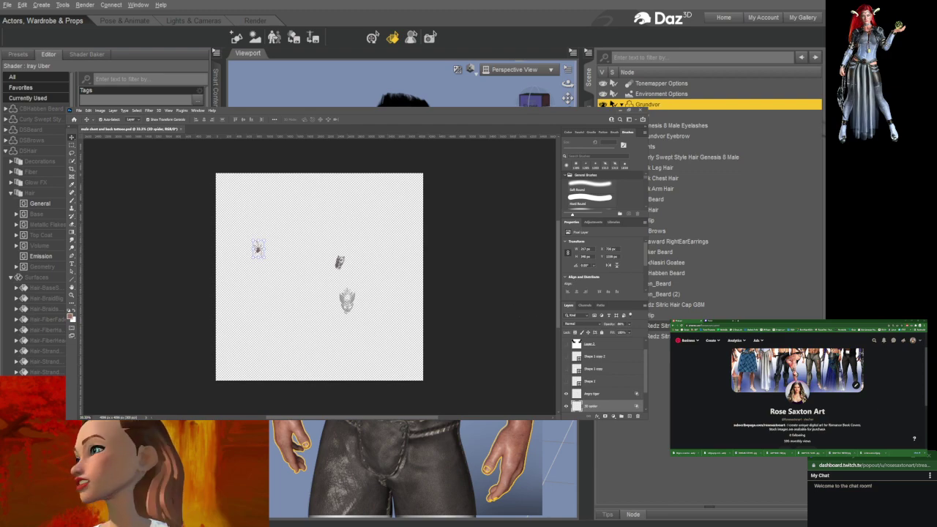
- Switch to Photoshop and view the tattoos over the Background UV template, hiding the template again
scroll(590, 382, down, 1)
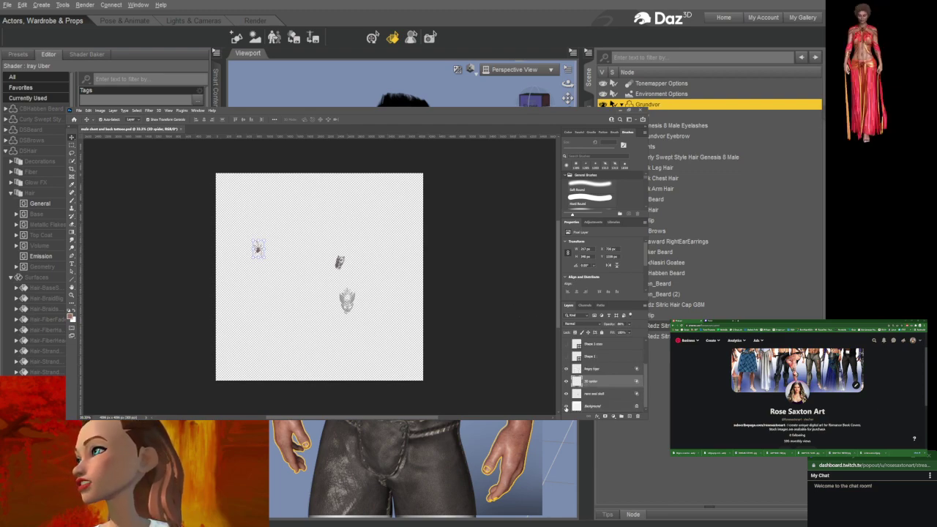
click(567, 406)
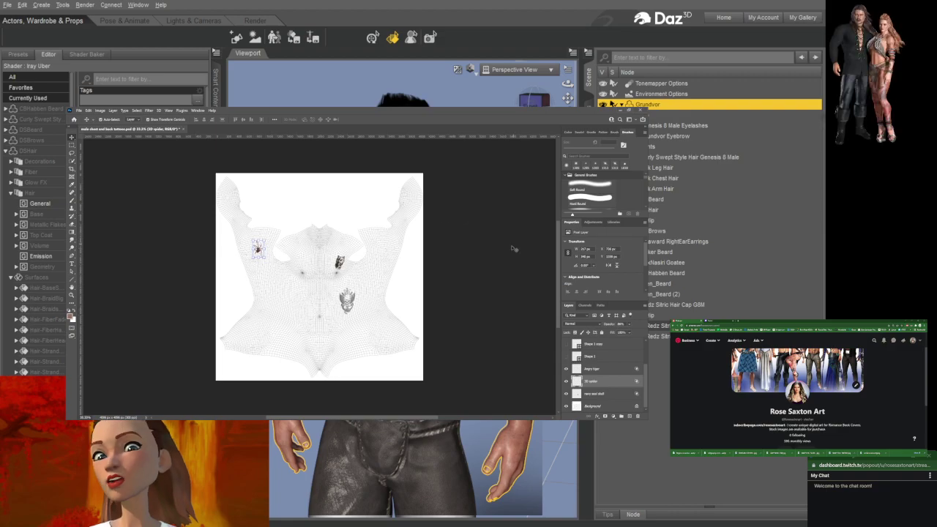
click(566, 406)
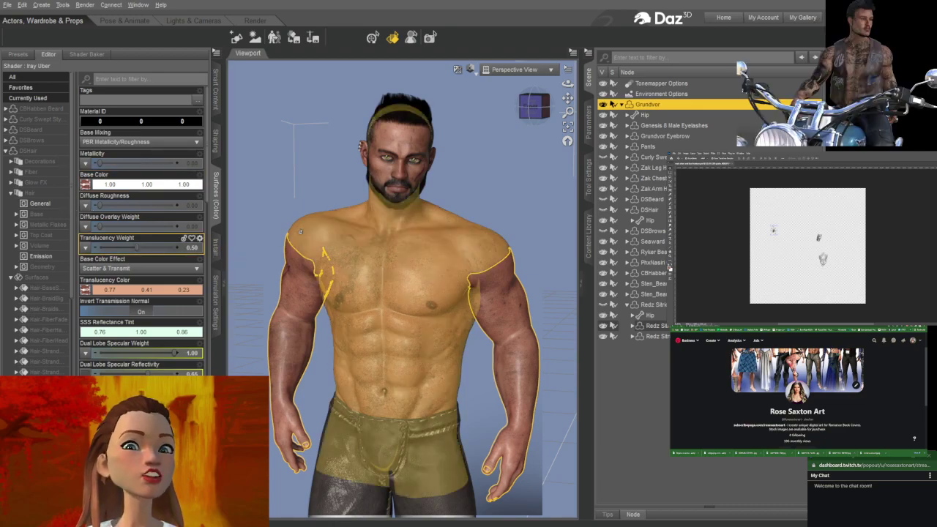
- Switch to Daz Studio, select the figure's torso surface, and try a different Base Color image map, undoing the map change
click(324, 228)
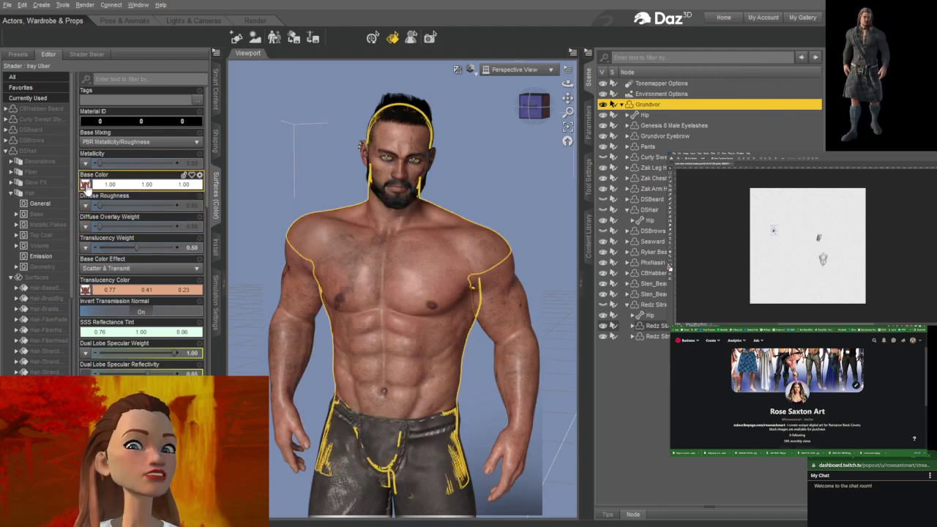
click(87, 189)
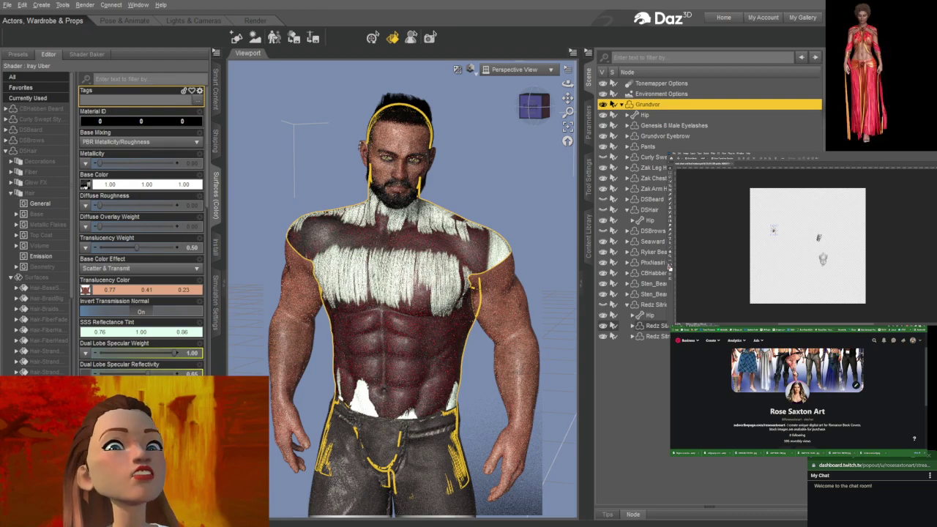
click(29, 18)
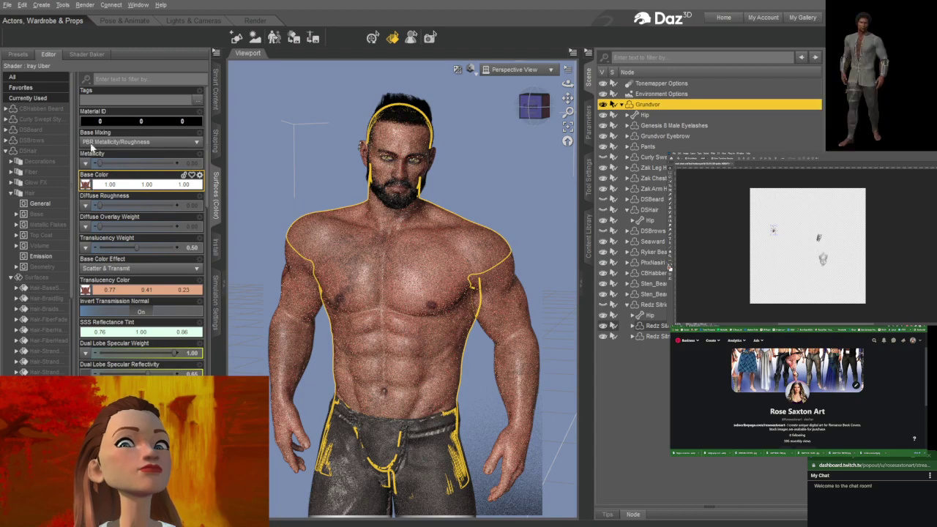
- Try adding the tattoo design to the torso's Base Color map and undo the change
click(128, 22)
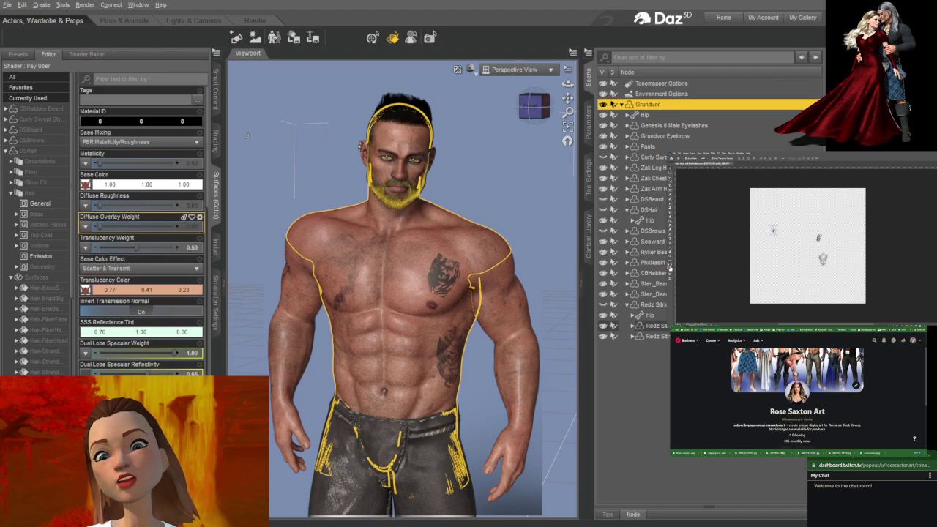
click(142, 19)
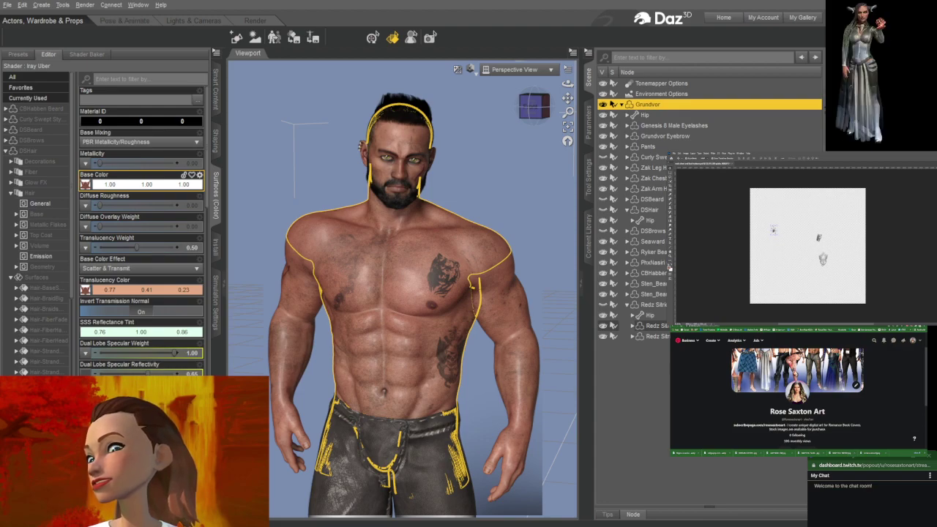
key(ctrl+z)
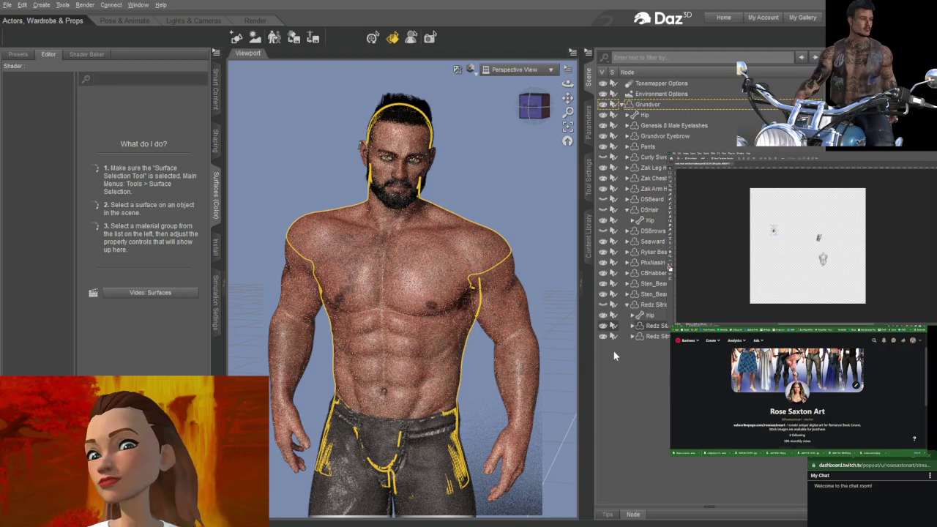
click(643, 105)
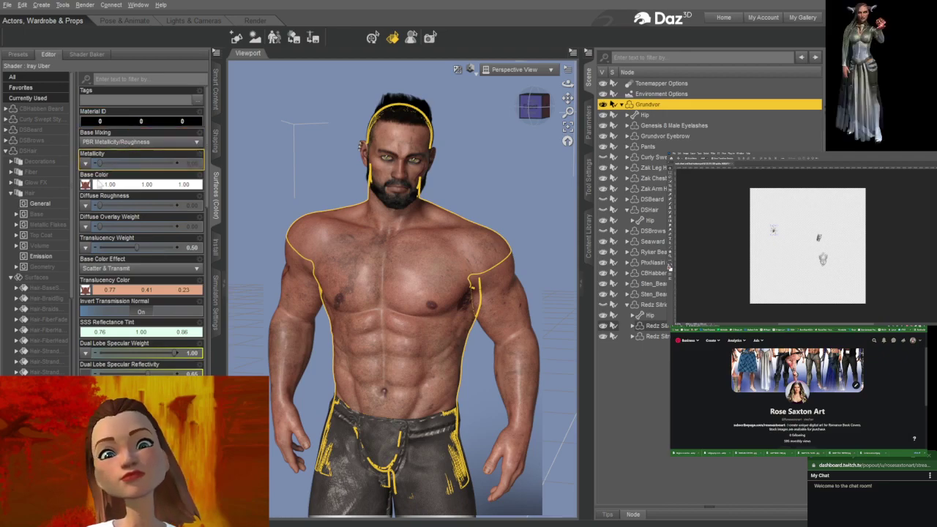
- Apply the tattoo design with the tiger and skull to the torso's Base Color map
click(21, 7)
click(26, 13)
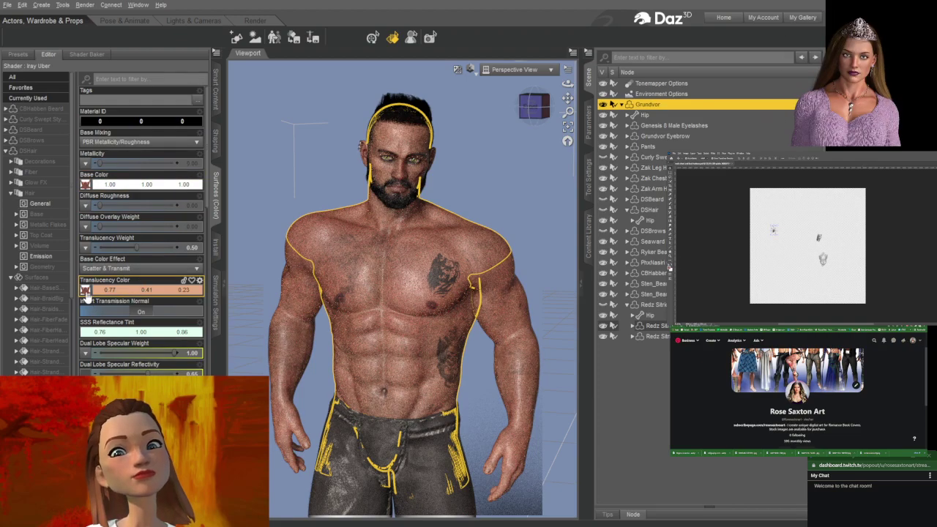
click(118, 21)
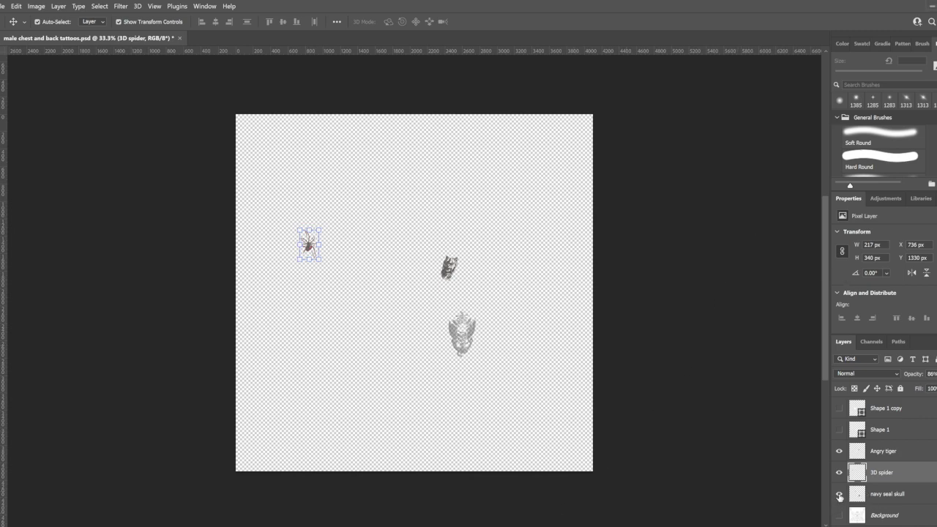
- In Photoshop, hide the navy seal skull and Angry tiger layers and show the Background UV template
click(839, 495)
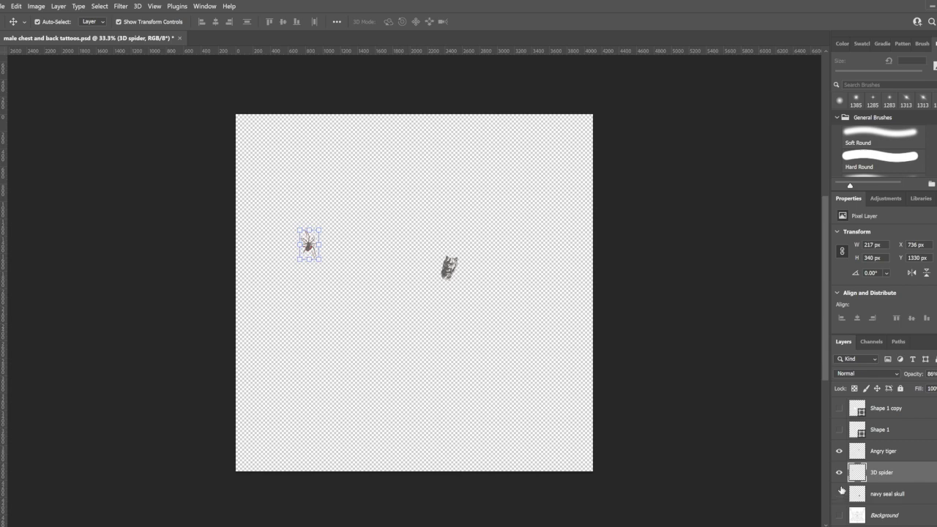
click(839, 451)
scroll(837, 468, down, 1)
click(838, 516)
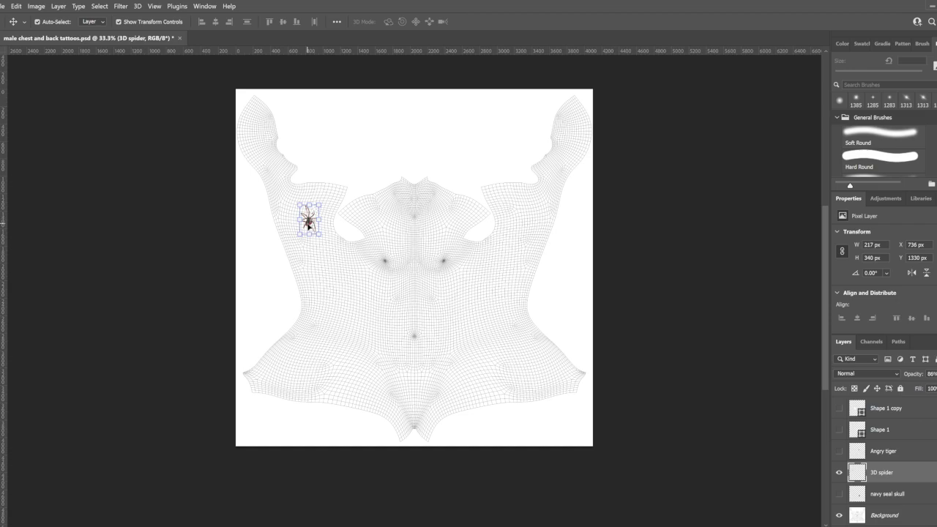
- Place the 3D spider beside the armhole on the template's upper chest at about 122% size and hide the Background layer
drag(308, 223, 332, 251)
click(331, 255)
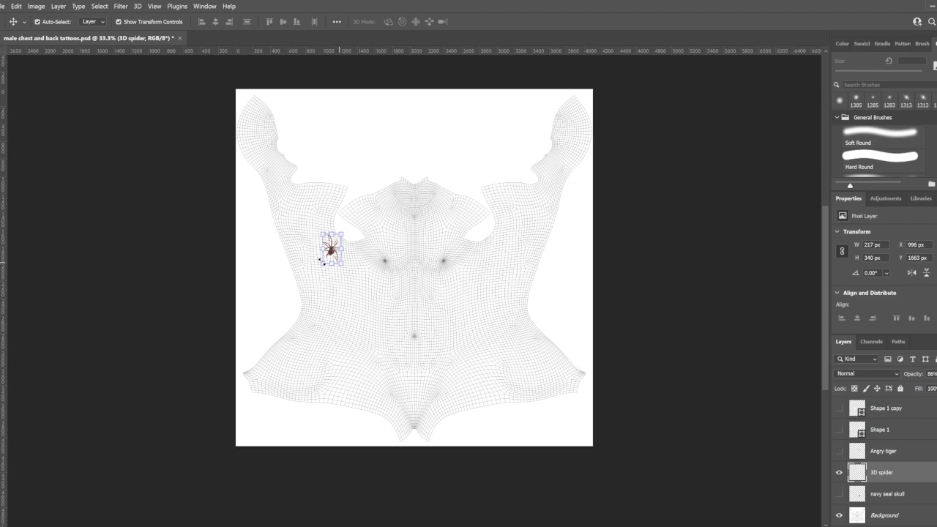
drag(321, 260, 326, 239)
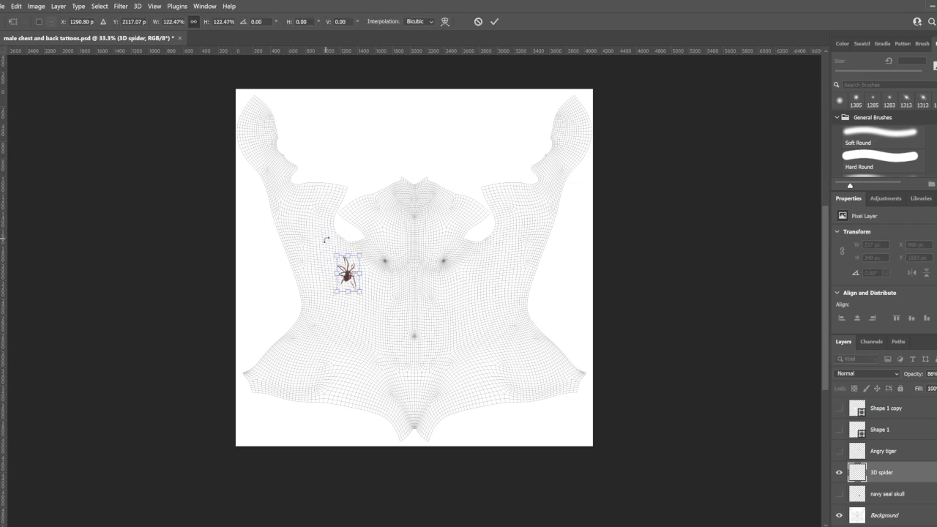
drag(346, 269, 370, 211)
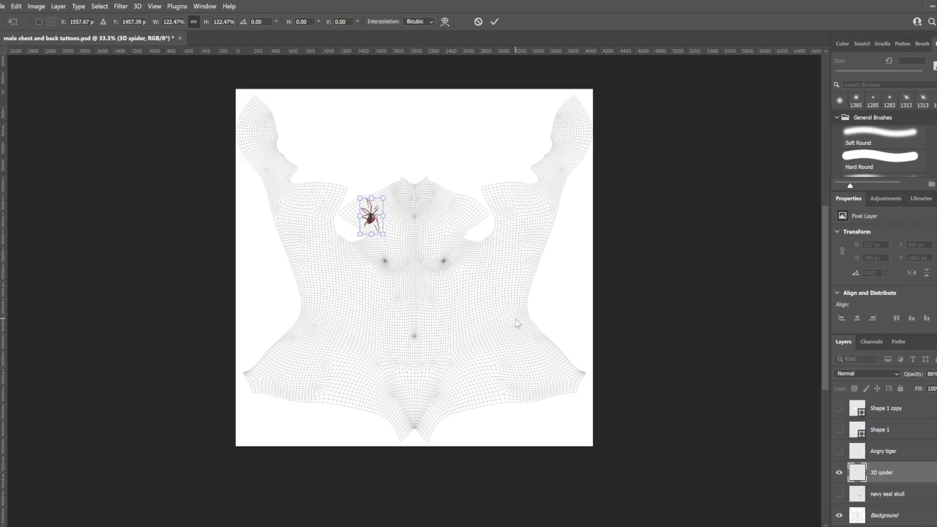
click(840, 515)
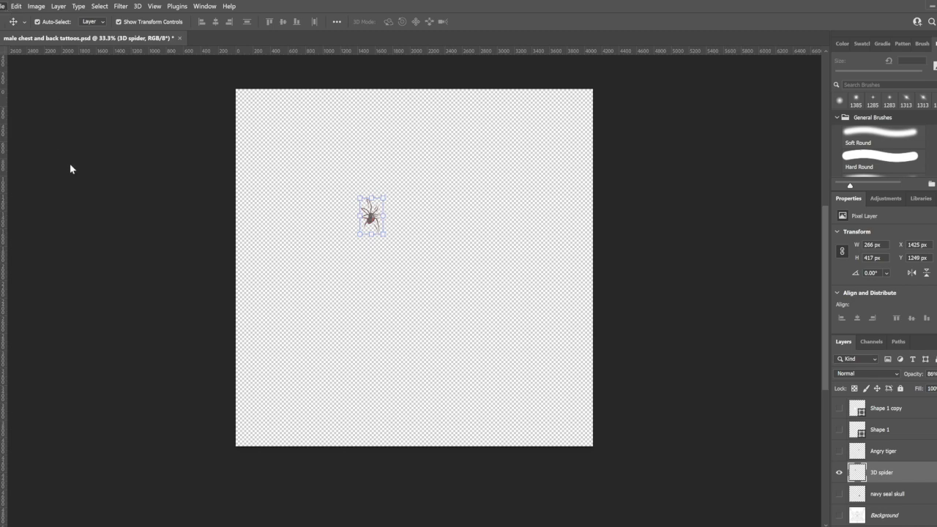
- Save the spider-only tattoo design as its own image
drag(67, 126, 476, 355)
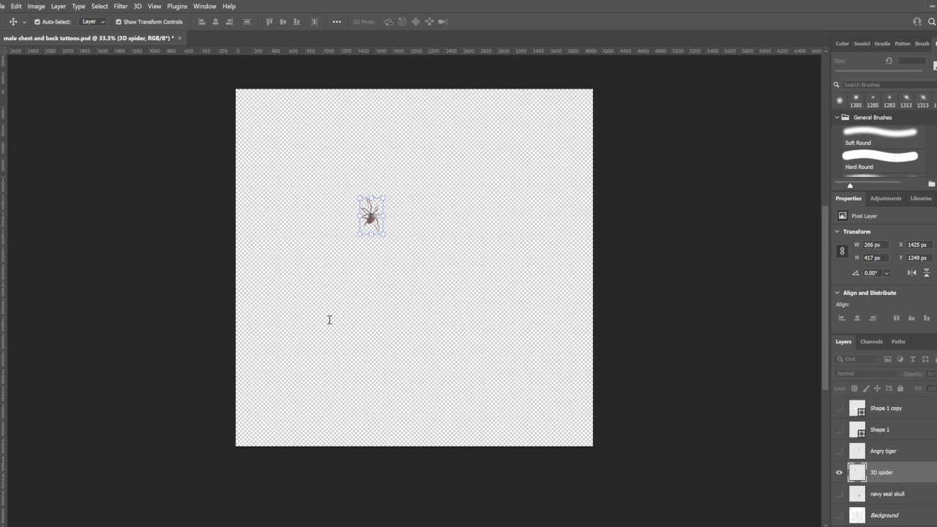
click(509, 390)
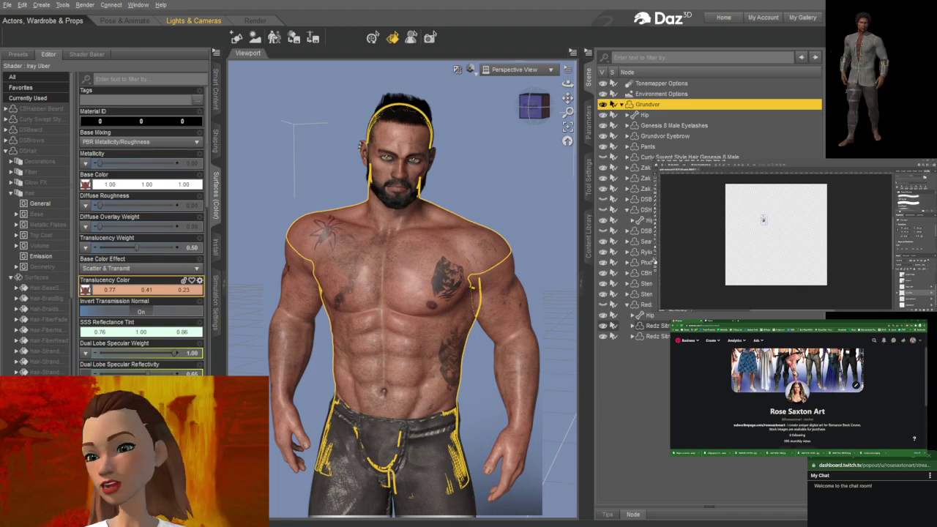
- Deselect the figure in Daz Studio and look over the tattoos on its torso
click(651, 423)
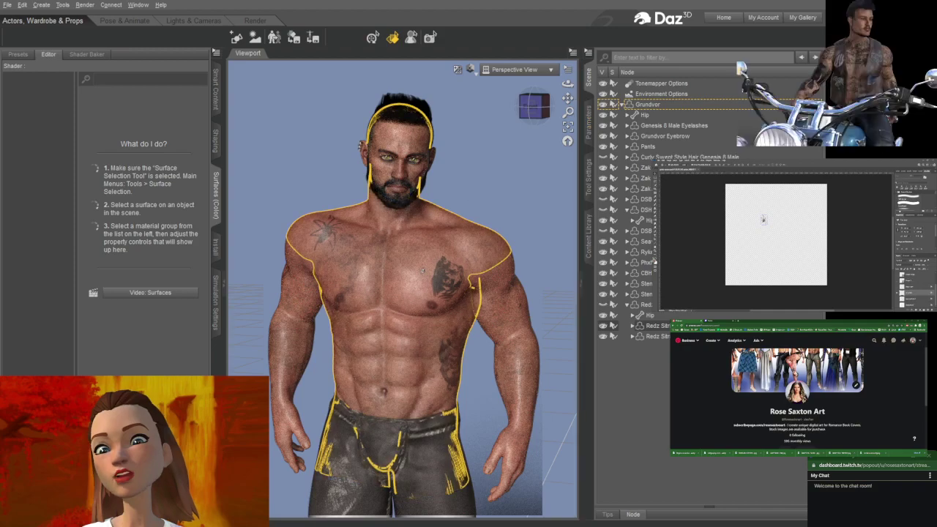
click(423, 271)
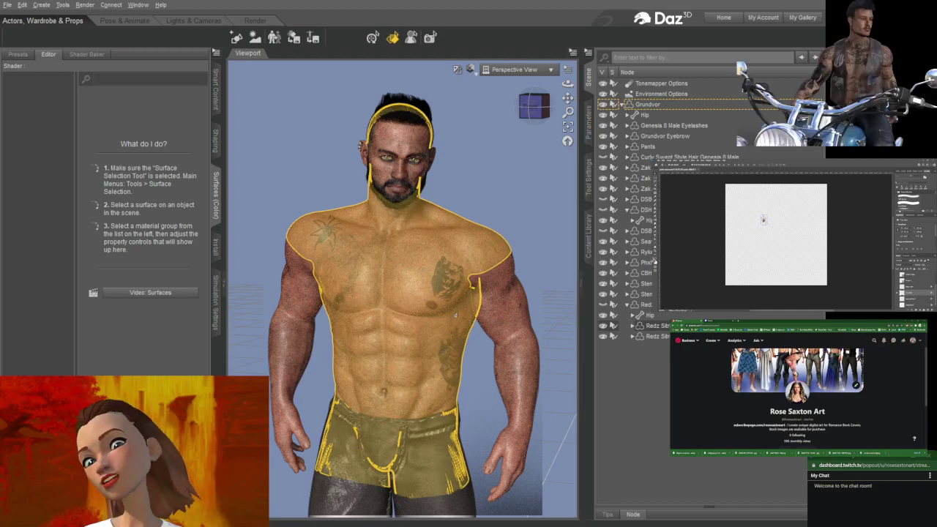
click(512, 302)
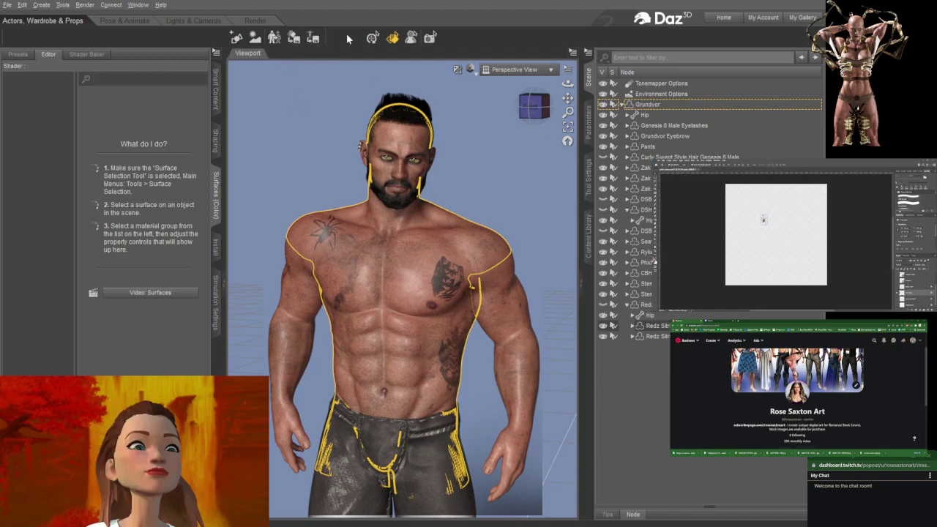
- Leave the Sten HD product in Smart Content, list the Wardrobe products and clear the "sten" filter
click(213, 91)
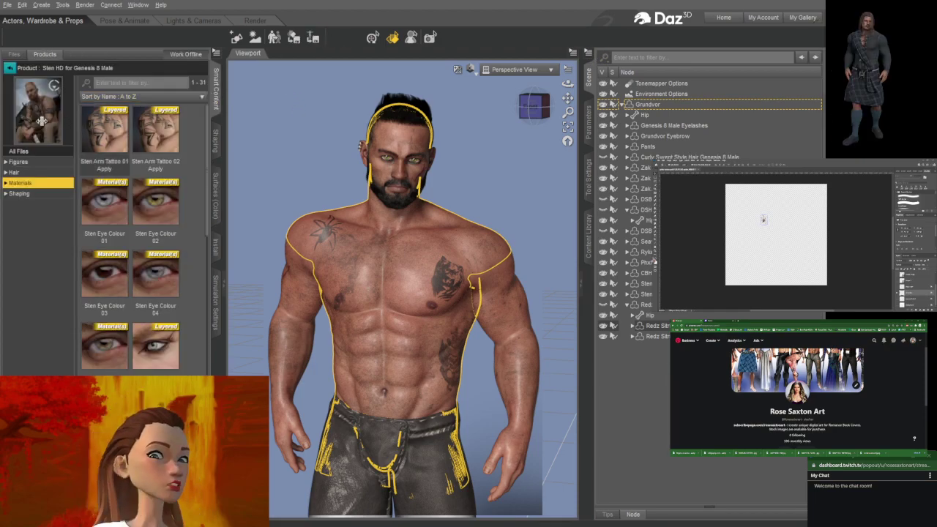
click(11, 71)
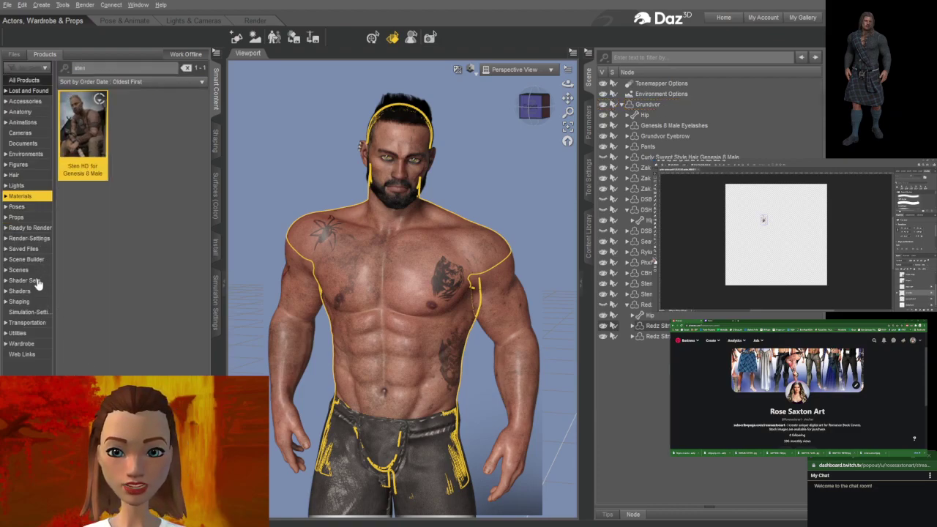
click(24, 344)
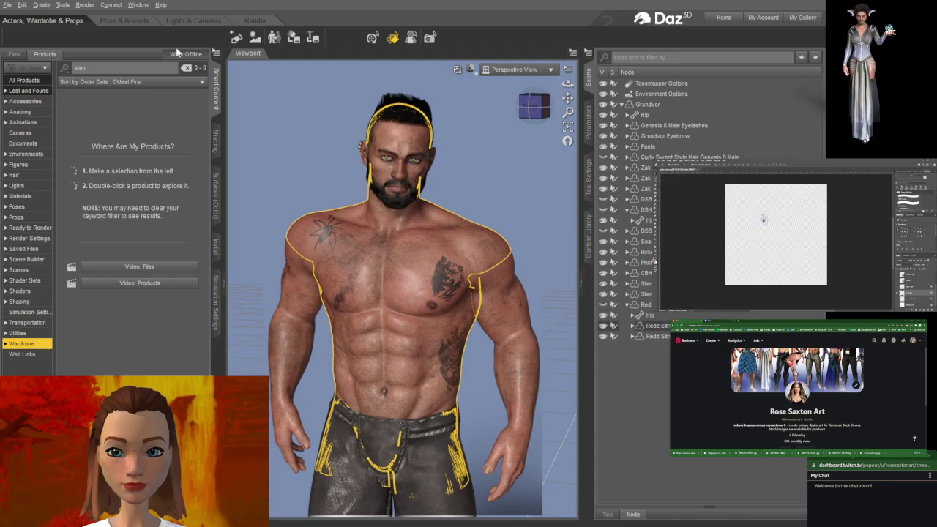
click(186, 68)
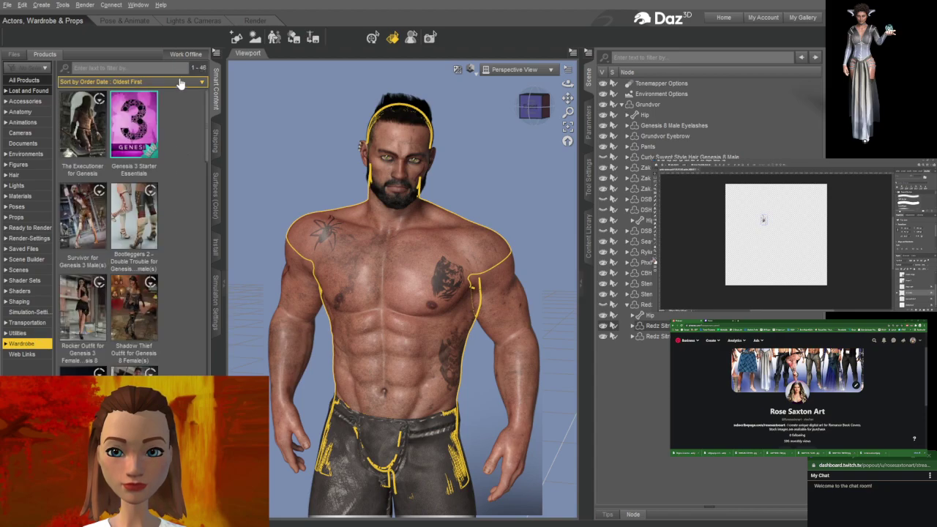
- Load the GothicX Rock pants from the dForce GothicX Rock for Genesis 8 Male(s) product and collapse the Grundvor node
scroll(162, 324, down, 5)
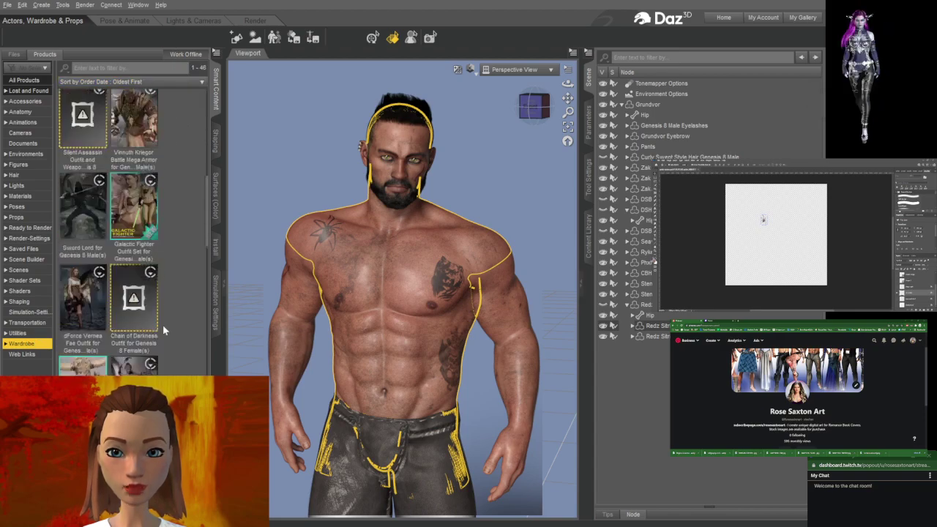
scroll(163, 324, up, 3)
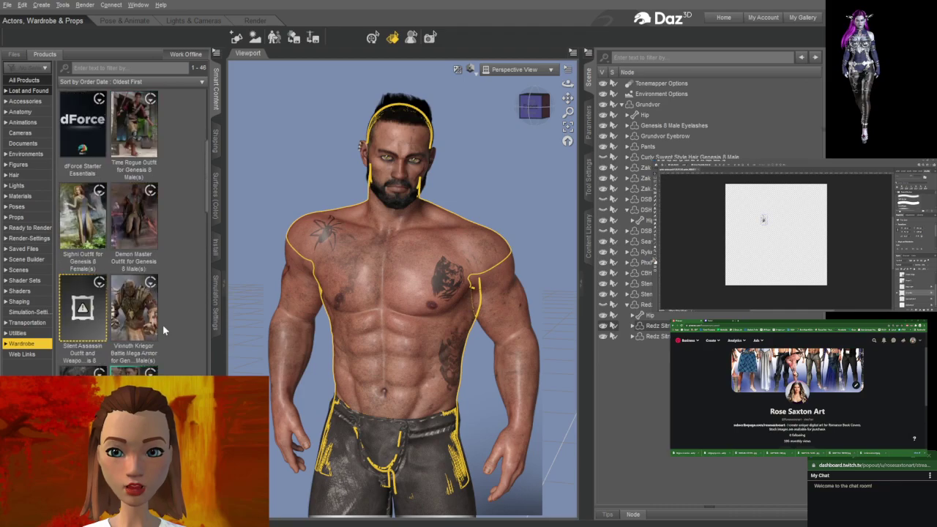
scroll(162, 325, up, 3)
scroll(163, 324, down, 5)
scroll(163, 325, down, 6)
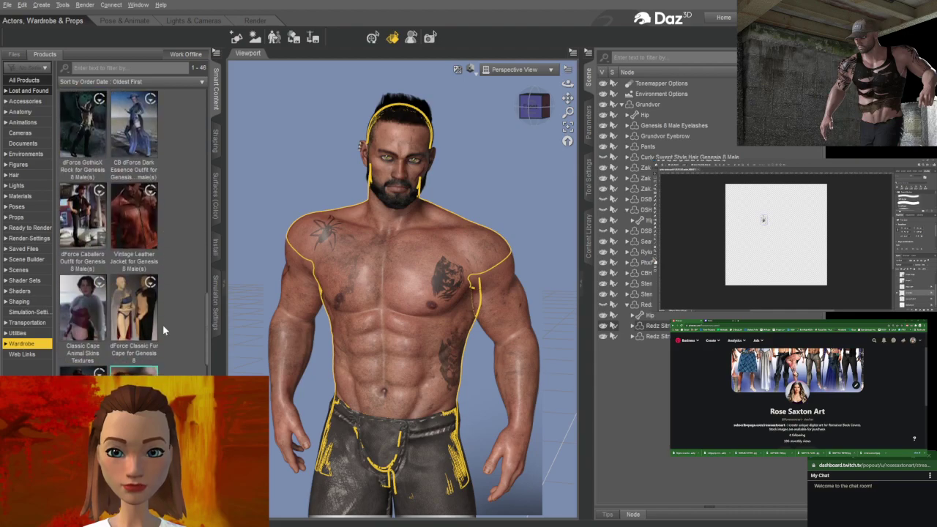
double_click(86, 113)
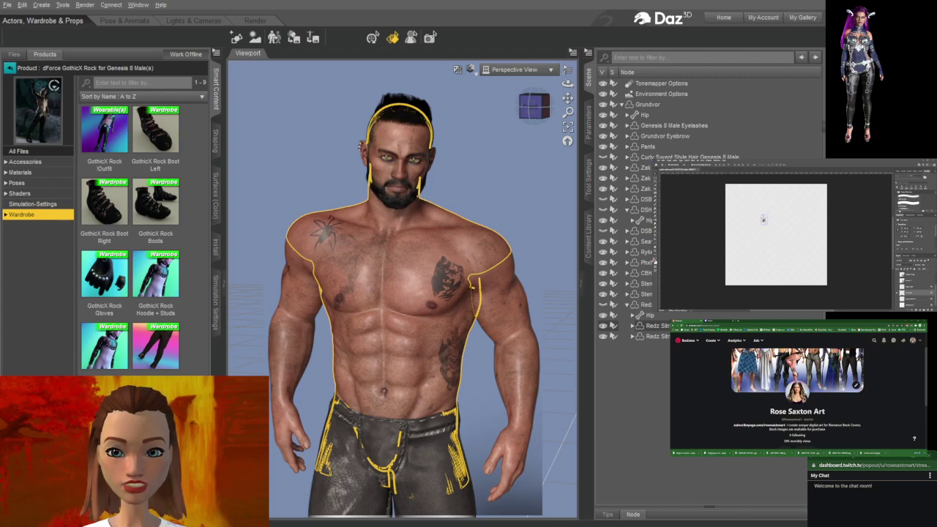
click(622, 104)
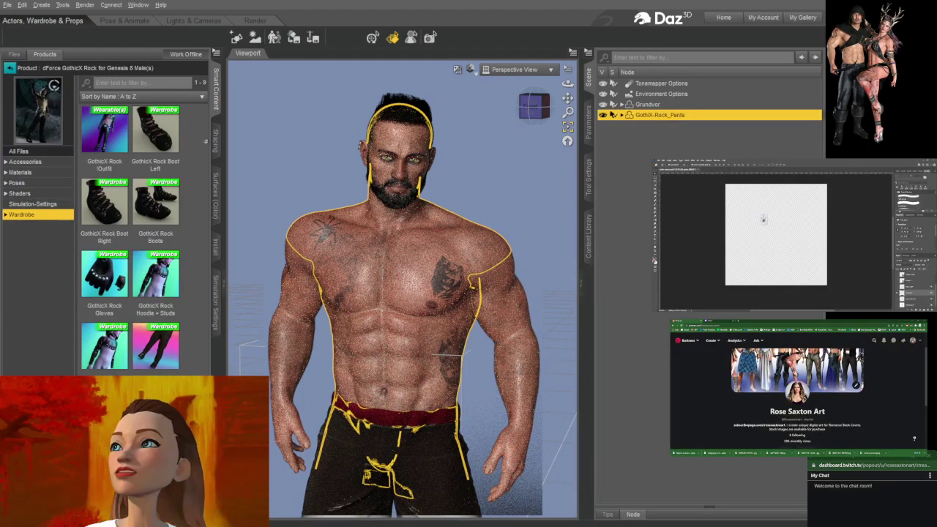
- Set the Cutout Opacity of the Belt surface on GothiX-Rock_Pants to 0.00
click(215, 183)
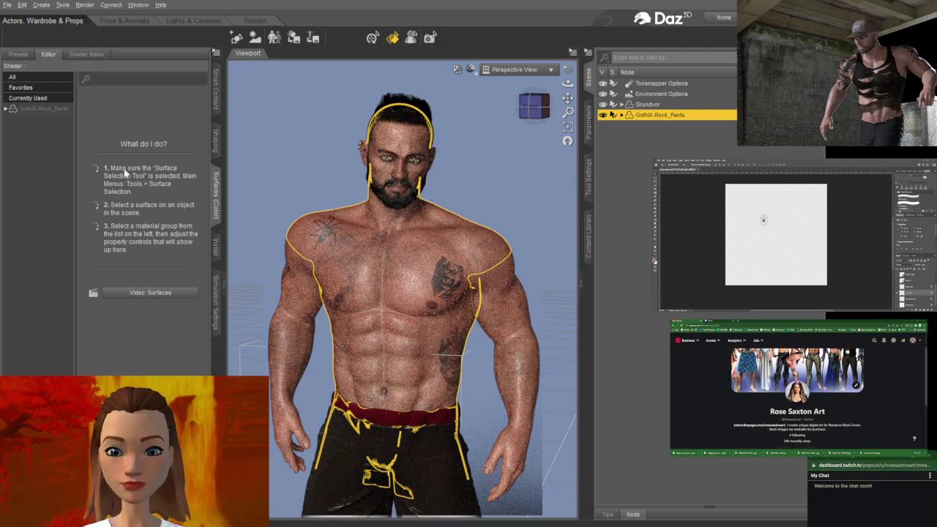
click(6, 109)
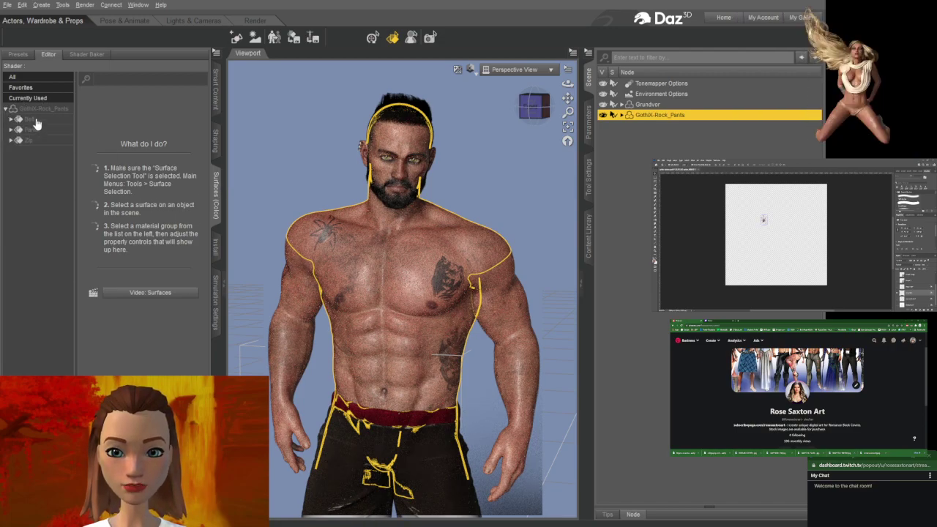
click(35, 121)
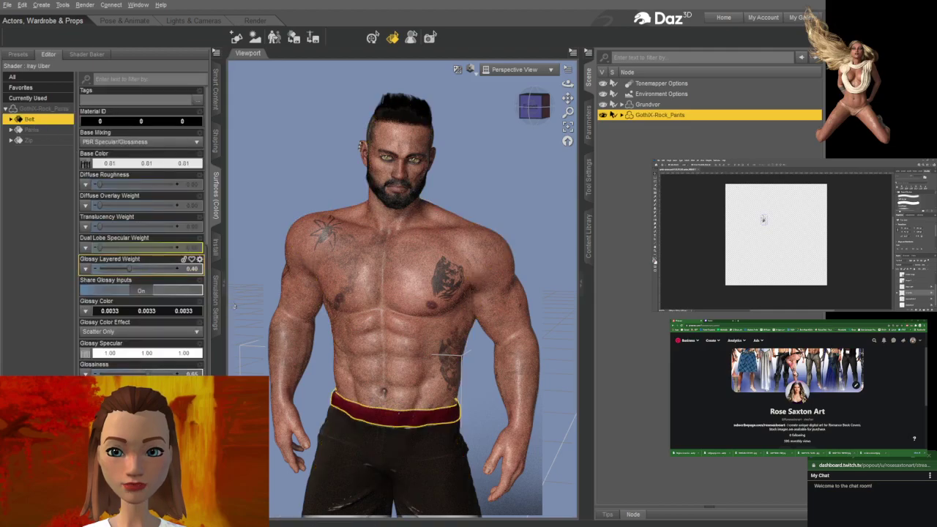
click(134, 84)
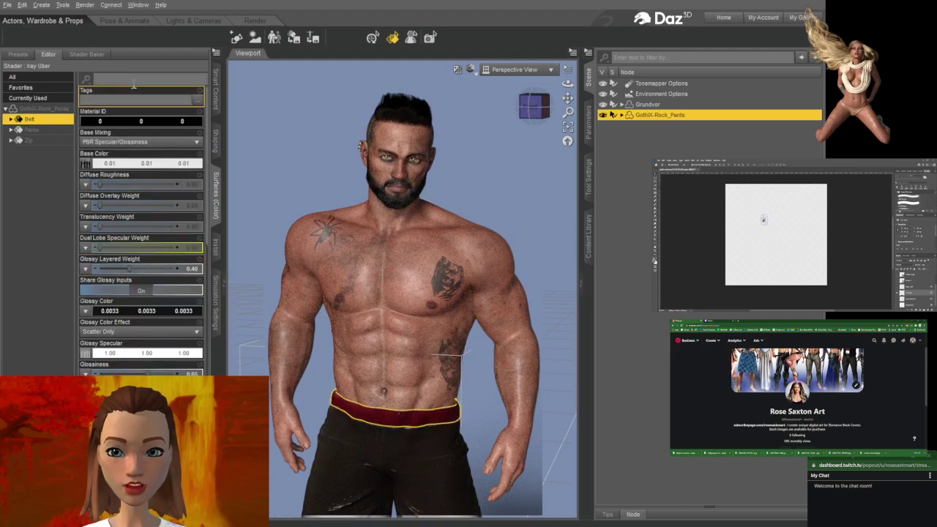
text(opa)
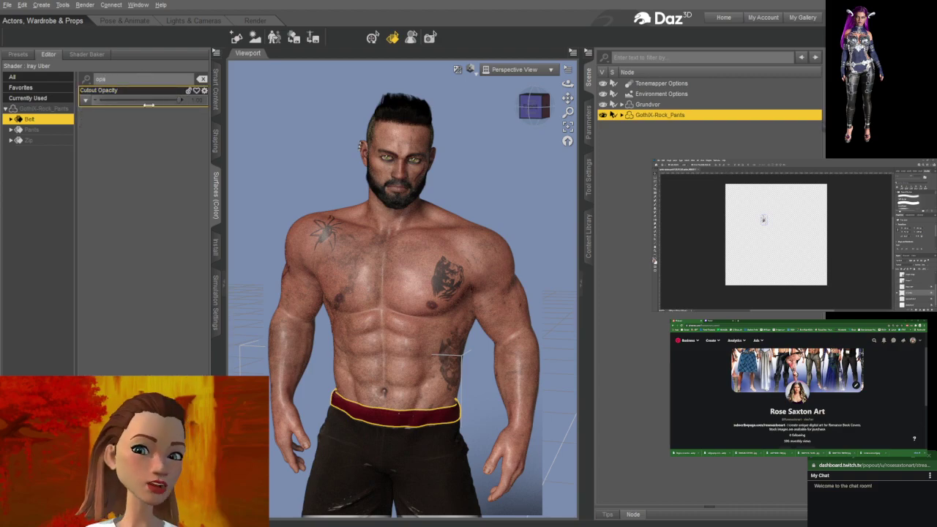
drag(97, 107, 91, 107)
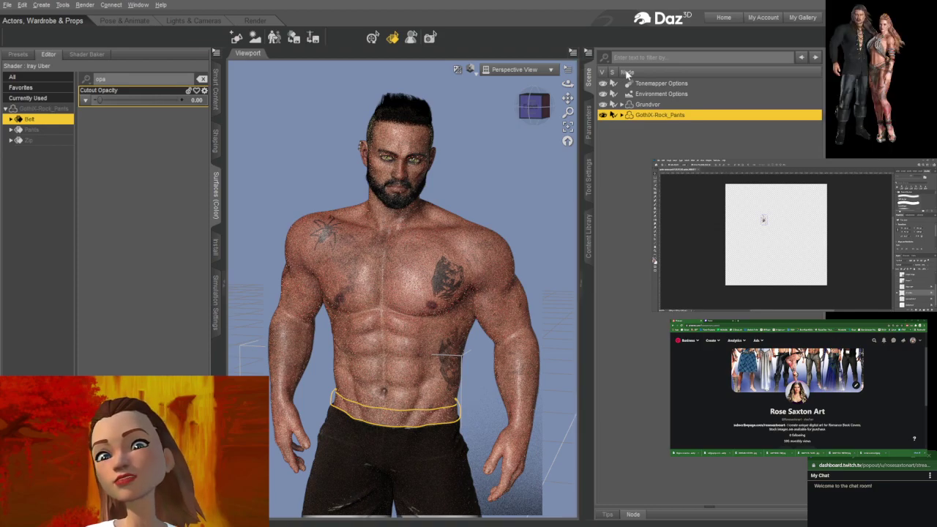
- Darken the Pants surface of GothiX-Rock_Pants by setting its Base Color to 0.25 in all three channels
click(52, 130)
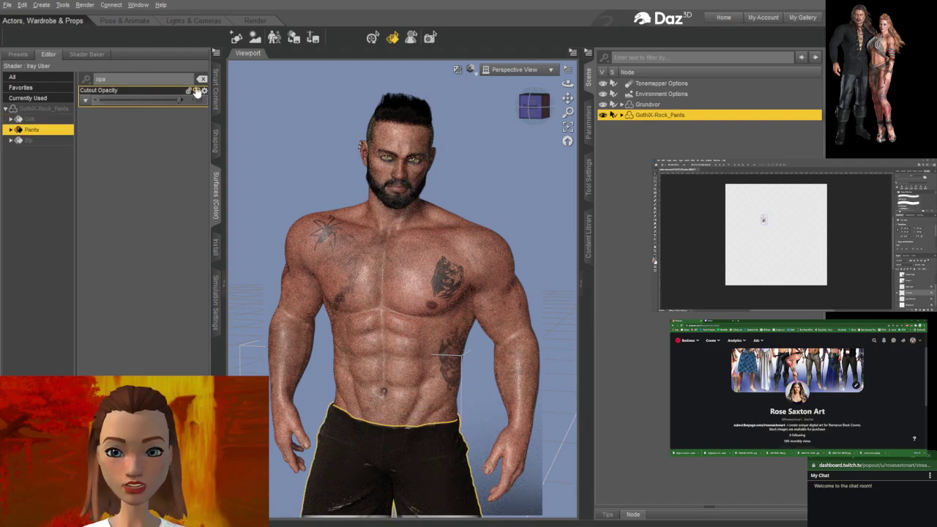
click(202, 79)
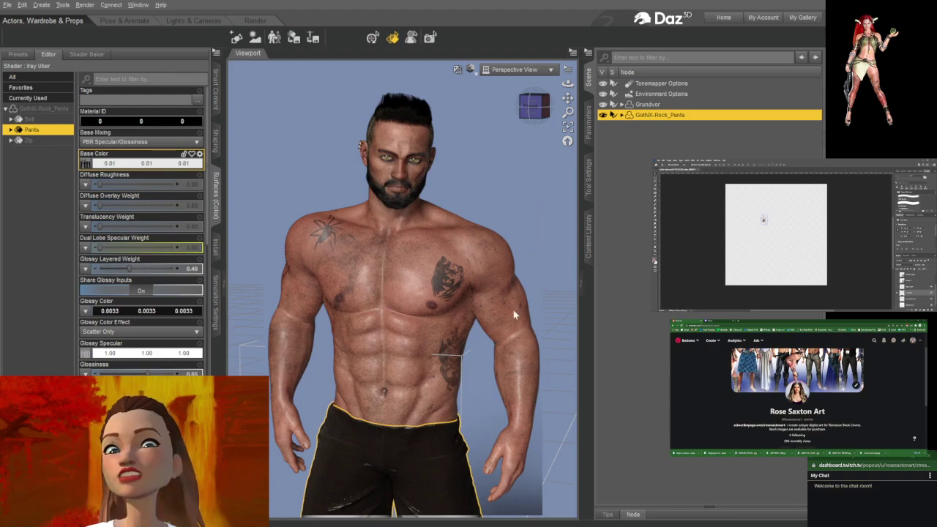
key(ctrl+z)
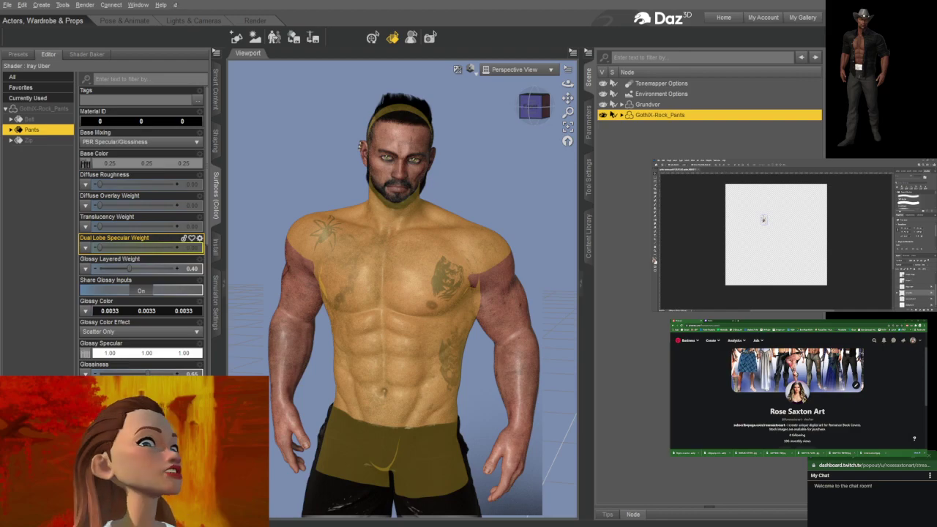
- Select Grundvor's Chest Upper in the Pose & Animate workspace and adjust its Side-Side rotation to about 0.12
click(124, 20)
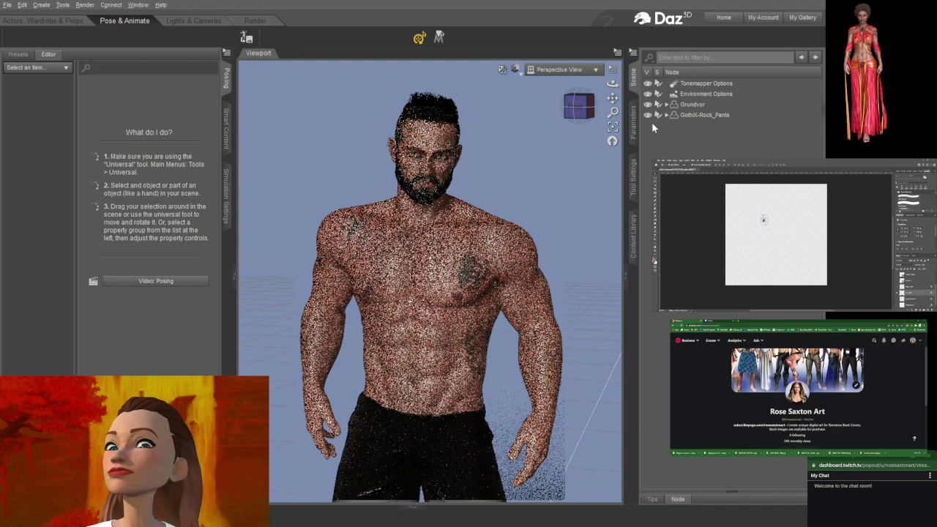
click(635, 77)
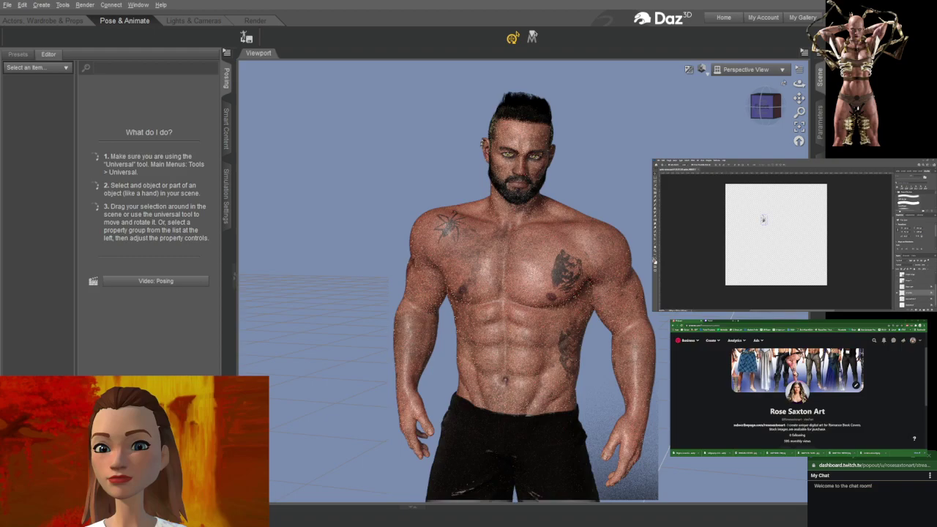
click(819, 78)
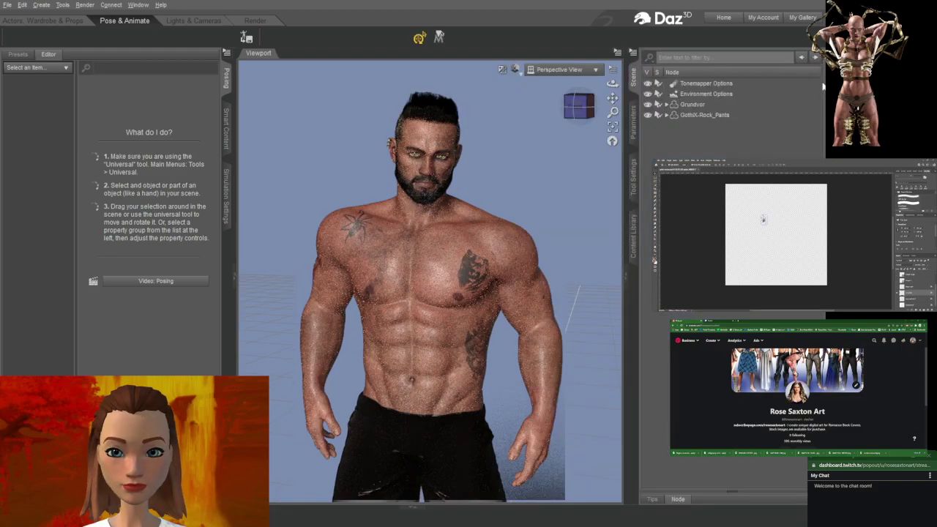
click(694, 105)
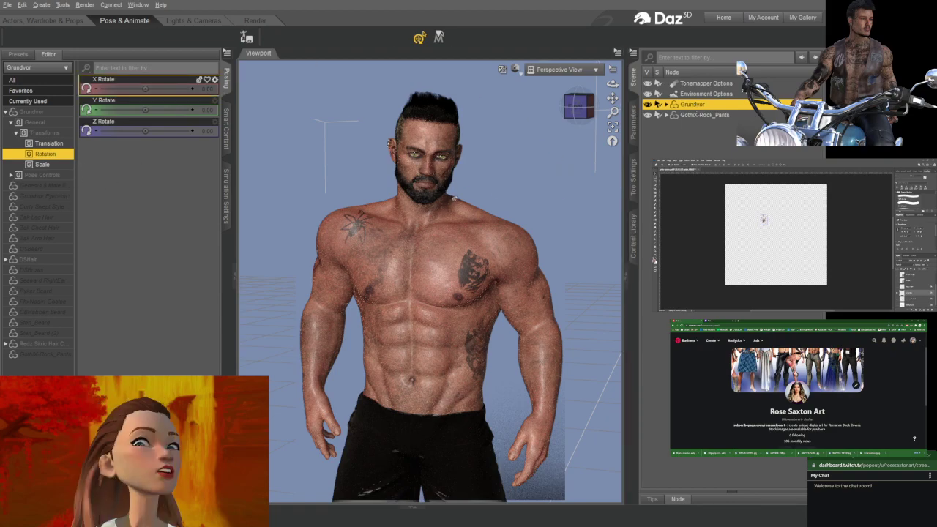
click(416, 250)
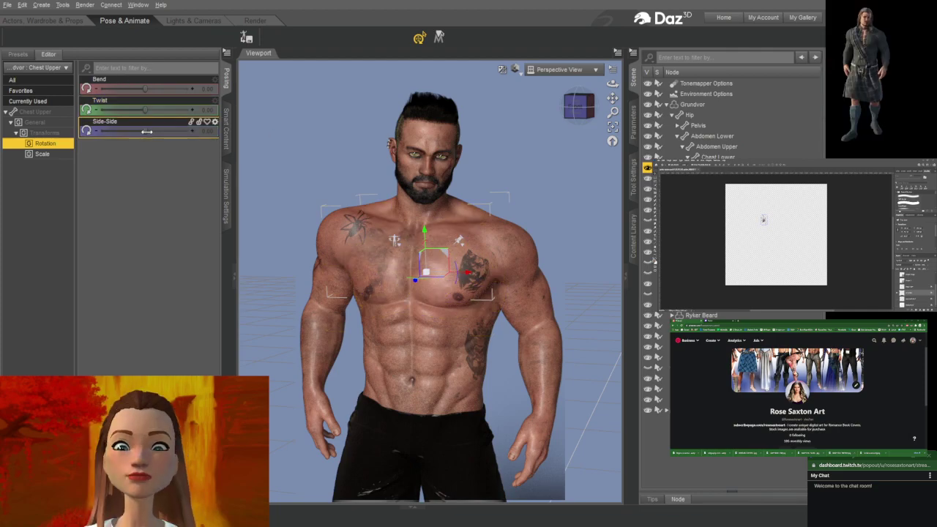
drag(144, 132, 144, 131)
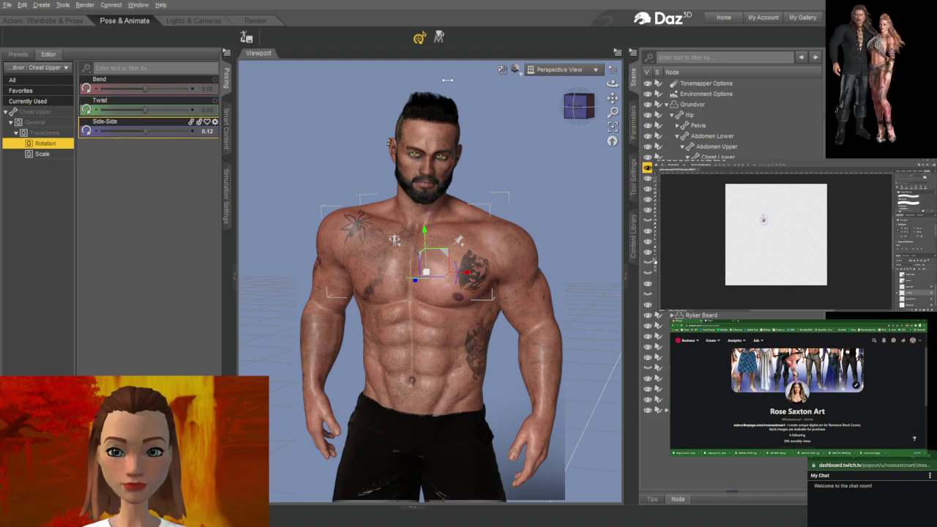
- Switch the viewport to a faster textured preview and set the Chest Upper's Side-Side rotation to about 1.31
click(517, 68)
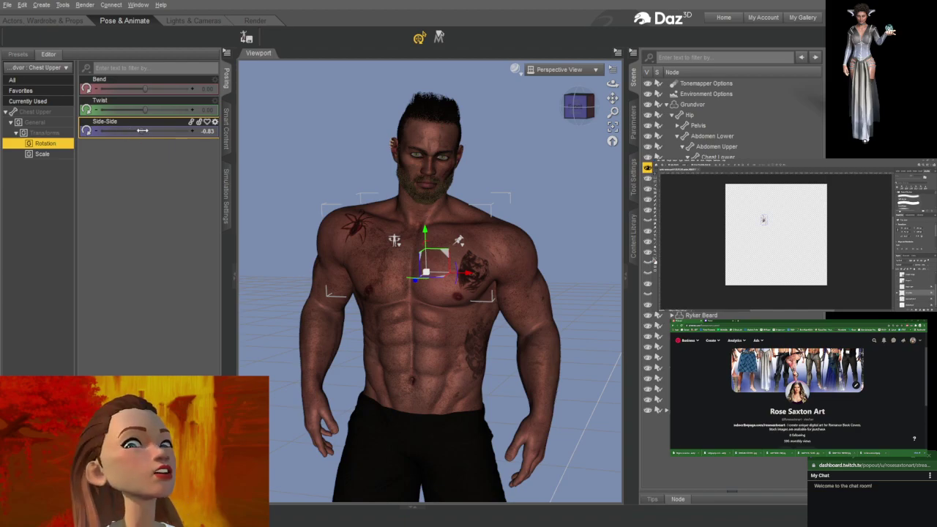
drag(141, 130, 148, 132)
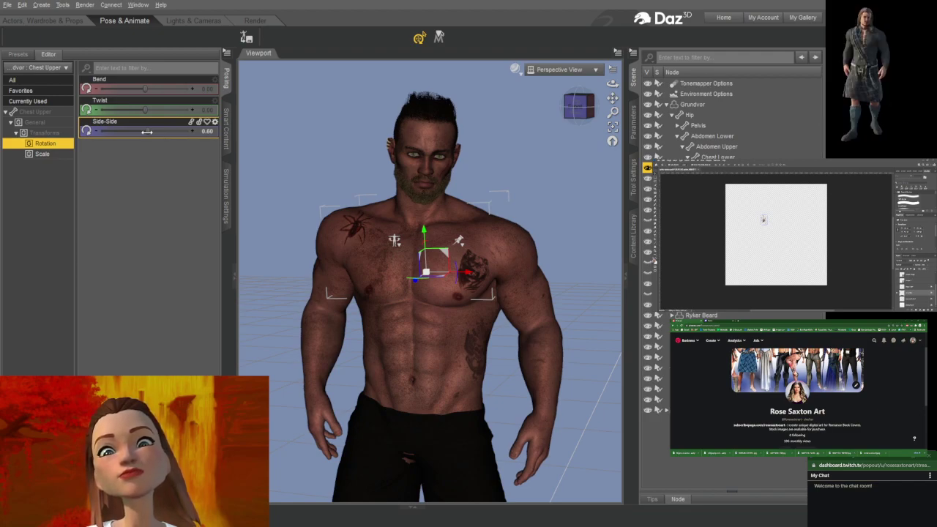
drag(147, 131, 151, 132)
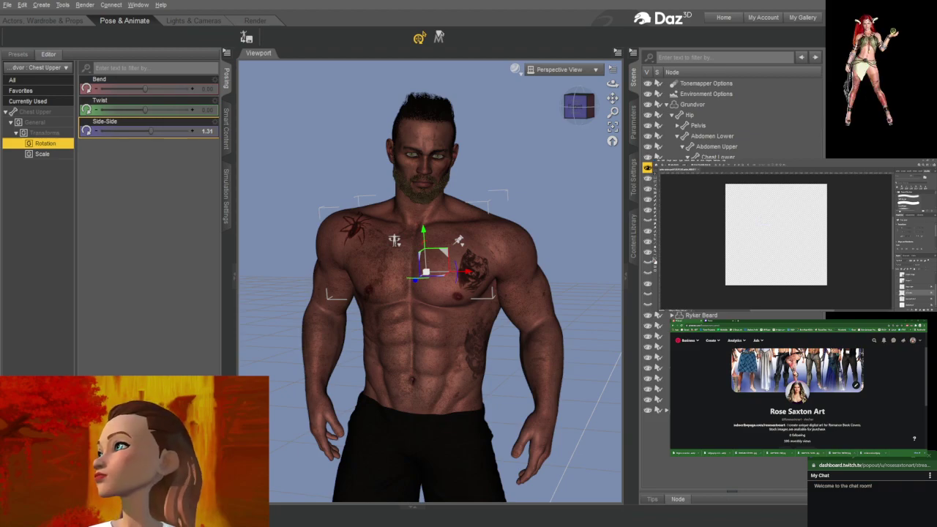
- Show the Background UV template layer in Photoshop and open a new page in the web browser
click(897, 306)
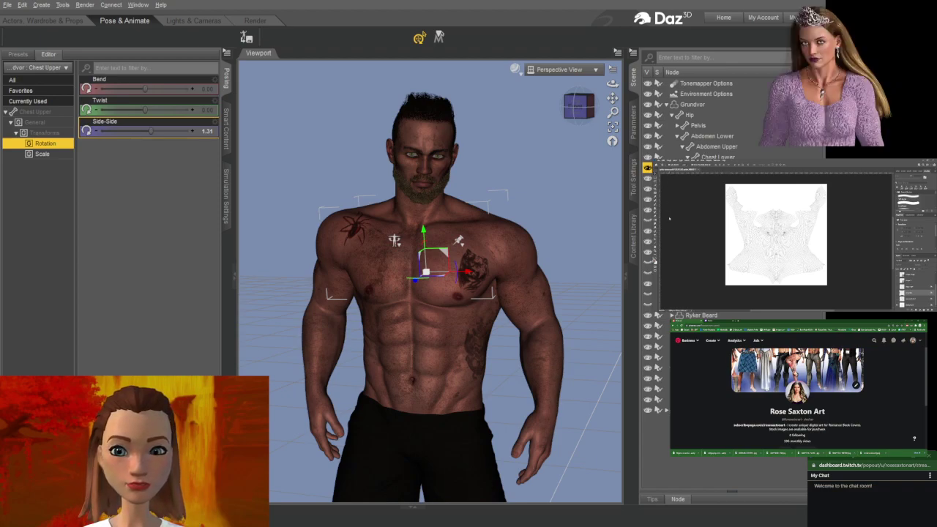
click(756, 425)
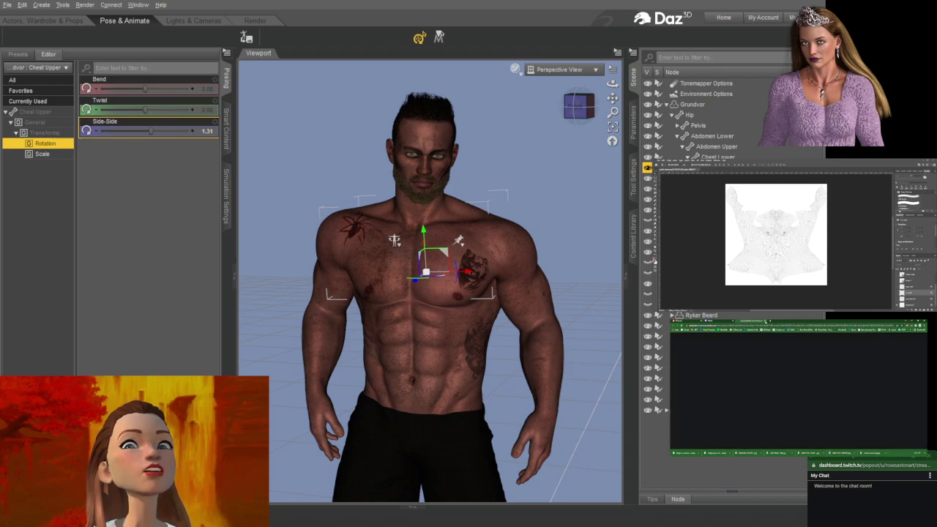
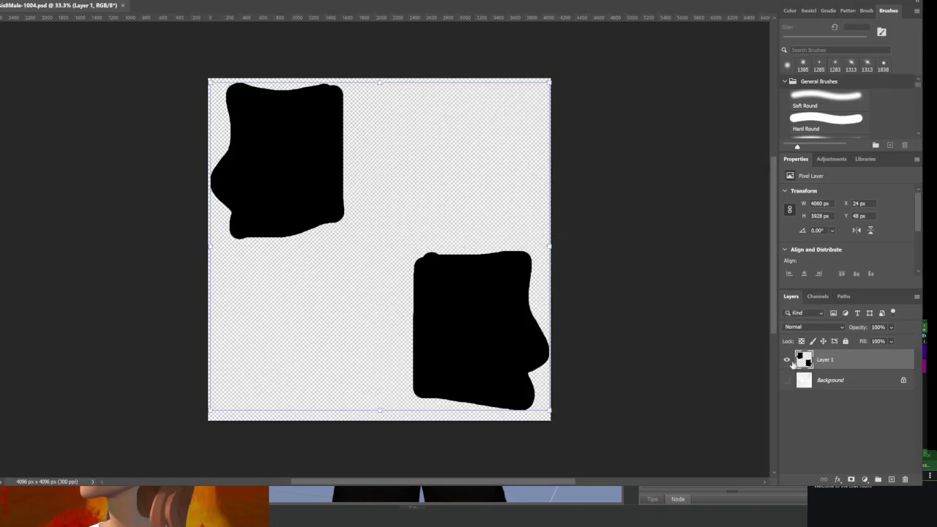
- Hide Layer 1, show the Background UV template, and place the Pencil-art-style-skull-tattoo image on the canvas
click(787, 361)
click(788, 380)
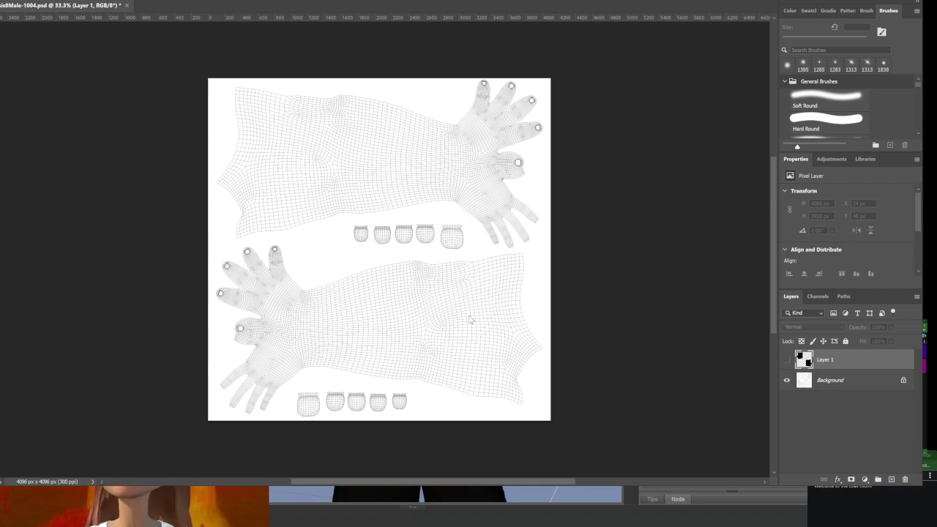
drag(469, 319, 470, 319)
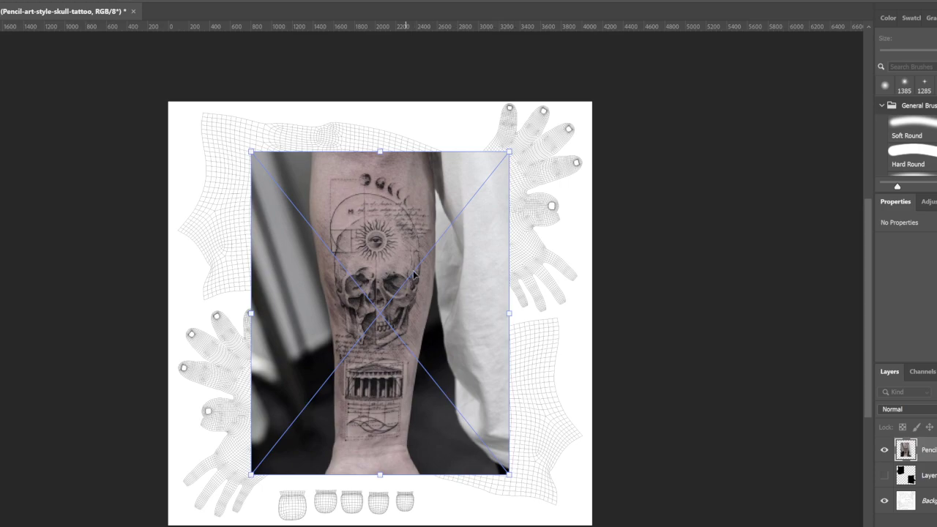
- Rotate the skull tattoo photo to about -87.23°, scale it to about 2093 px wide, and position it over the upper arm template's forearm
drag(518, 157, 275, 220)
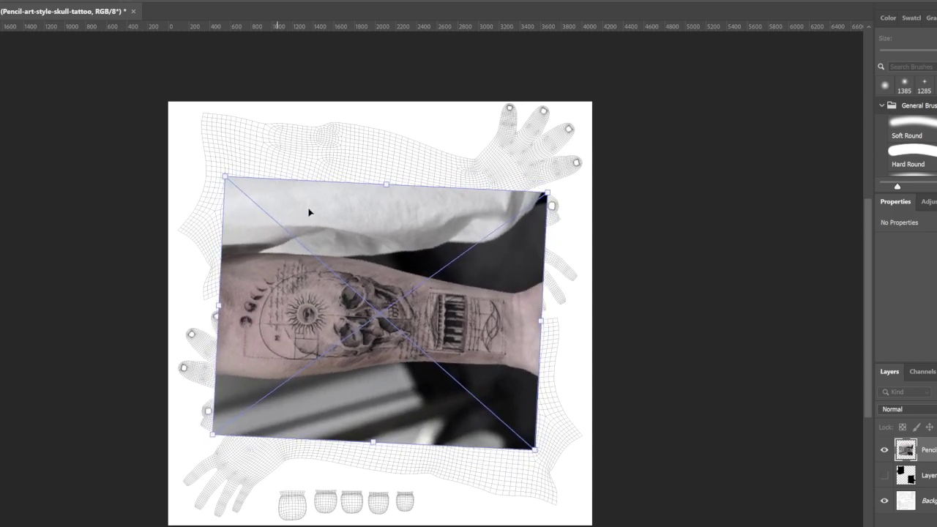
drag(352, 233, 324, 357)
drag(528, 316, 414, 383)
drag(369, 487, 424, 425)
drag(477, 332, 463, 340)
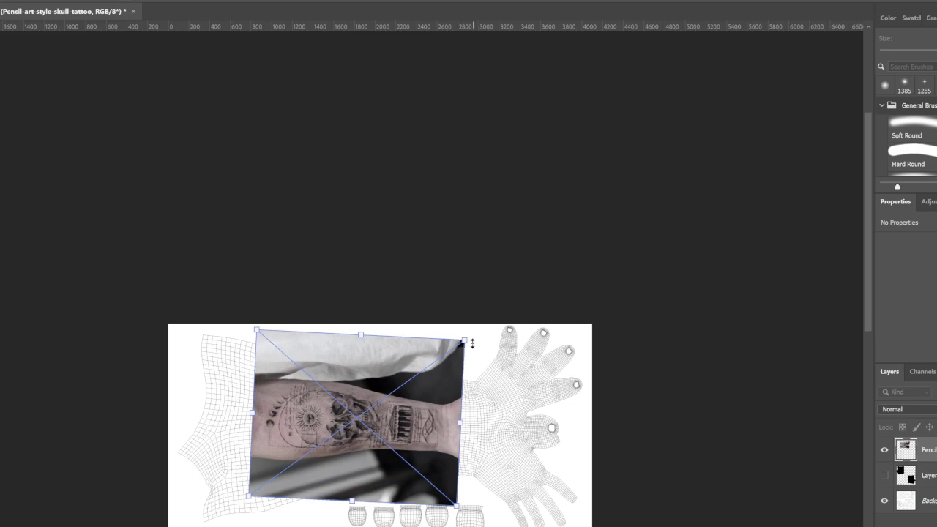
drag(449, 372, 466, 377)
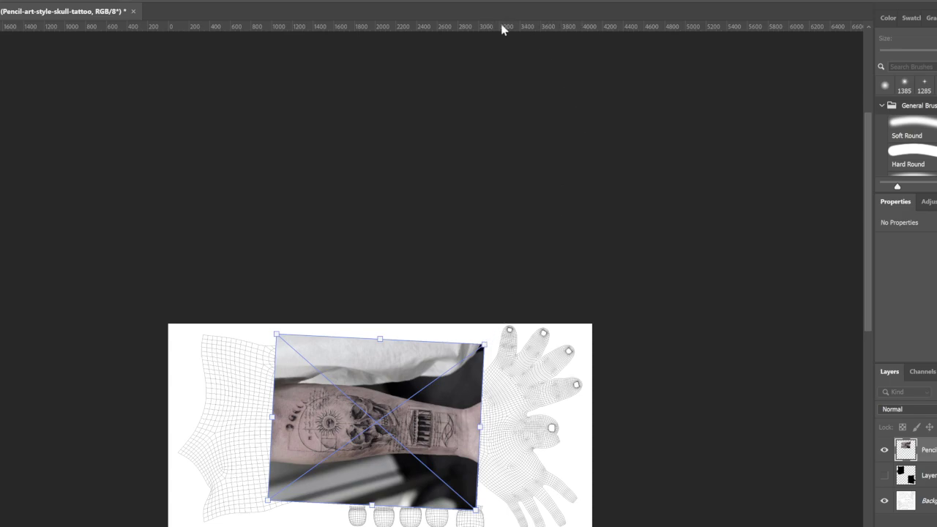
key(Return)
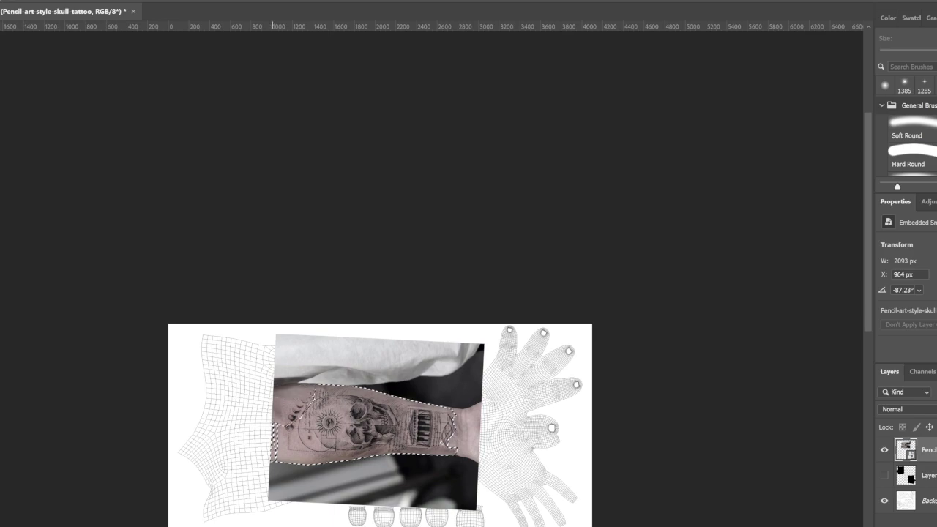
- Refine the selection around the tattooed forearm, trimming it close to the artwork at the elbow and wrist ends
alt+drag(271, 454, 295, 447)
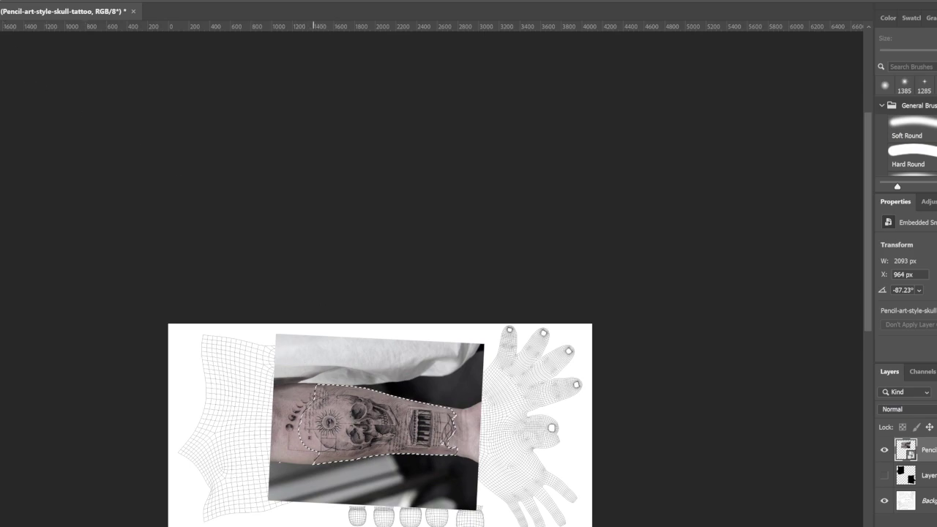
mouse_move(304, 412)
mouse_down()
mouse_move(311, 397)
mouse_move(295, 404)
mouse_move(280, 451)
mouse_move(301, 459)
mouse_up()
drag(452, 432, 456, 437)
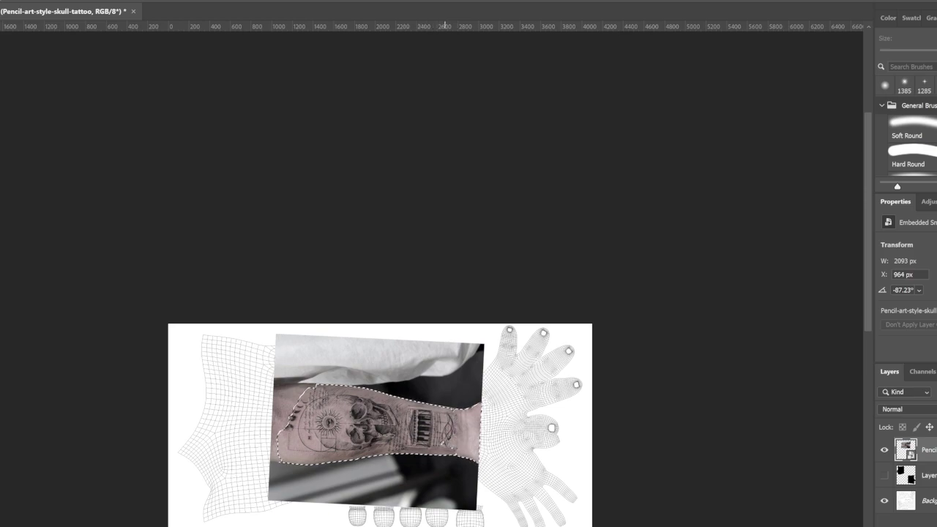
mouse_move(455, 437)
mouse_down()
mouse_move(440, 445)
mouse_move(464, 451)
mouse_up()
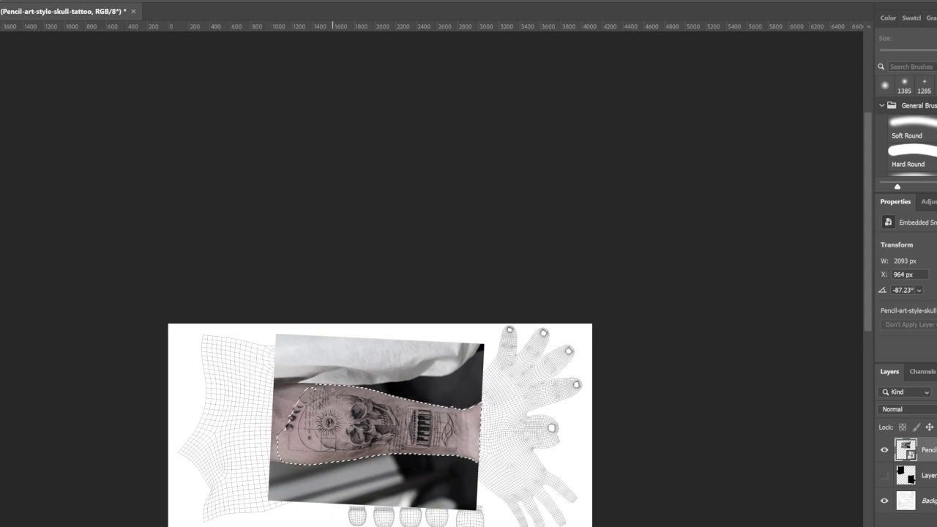
alt+drag(275, 431, 280, 461)
alt+drag(474, 407, 476, 448)
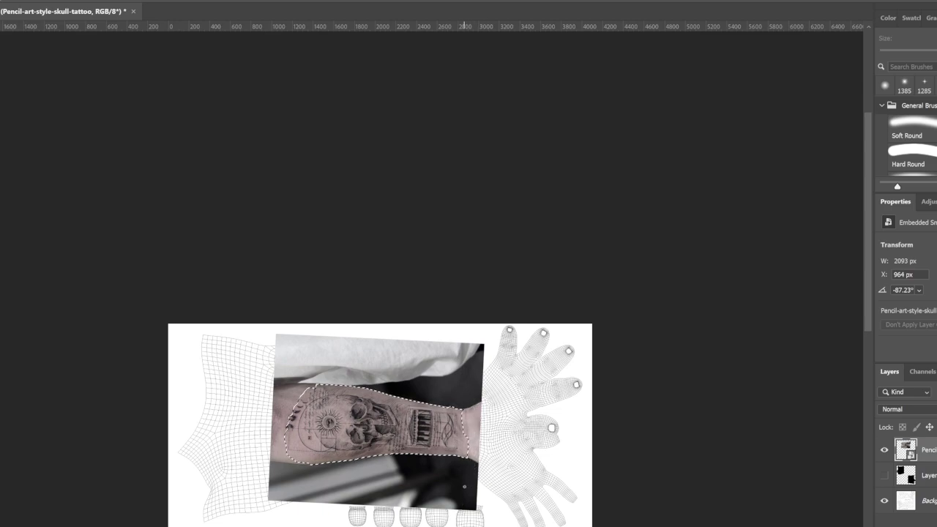
- Copy the selected forearm tattoo to its own layer and delete the original Pencil-art-style-skull-tattoo photo layer
key(ctrl+j)
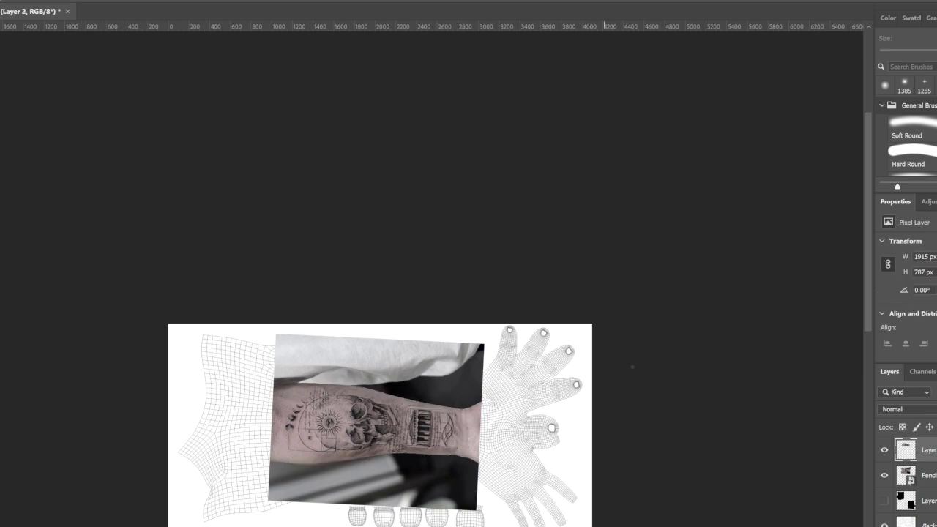
click(929, 476)
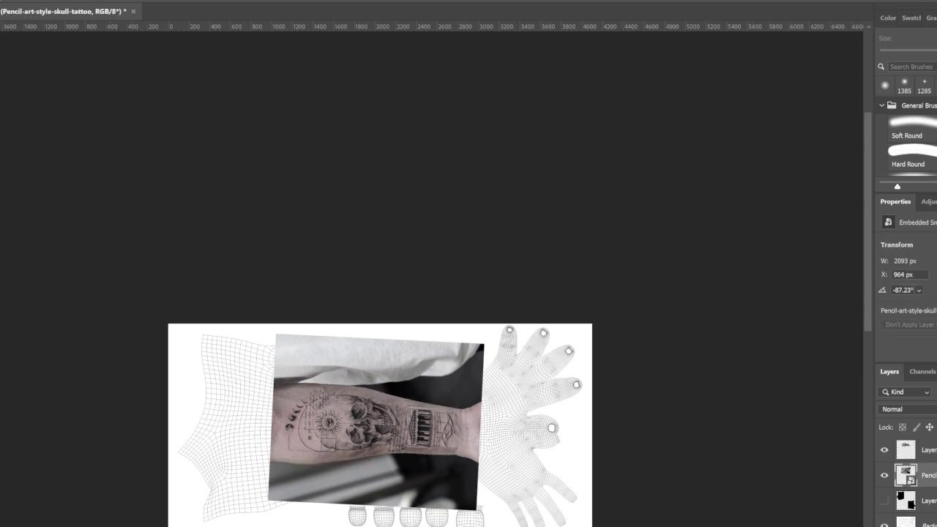
key(Delete)
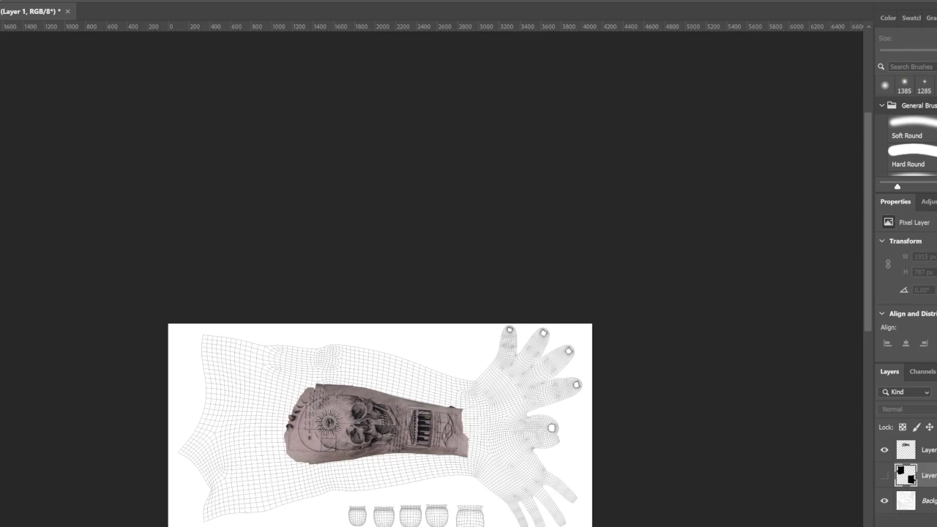
- Rename the extracted tattoo layer as skull moons
double_click(928, 450)
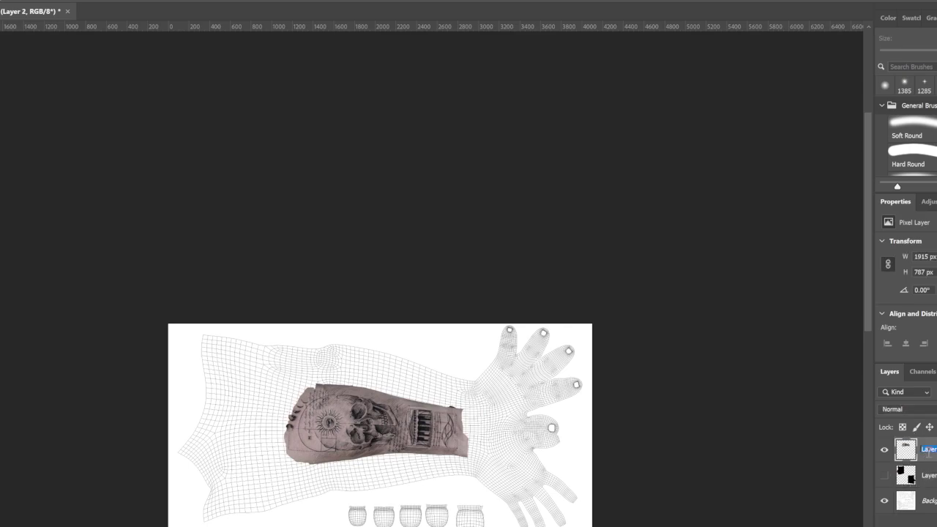
text(skull moons)
key(Return)
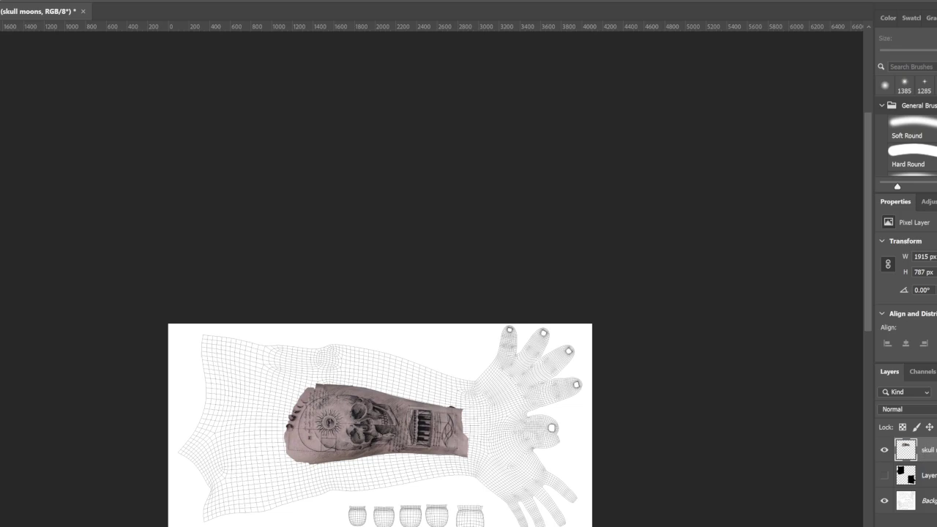
- Remove the skin tone from the skull moons layer, leaving only dark line art, and shift the tattoo closer to the wrist
key(ctrl+u)
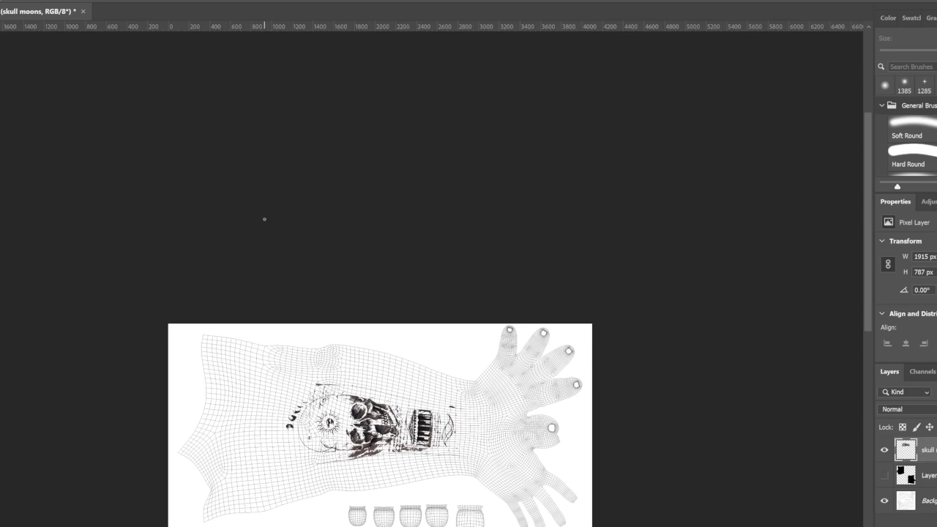
drag(381, 437, 402, 463)
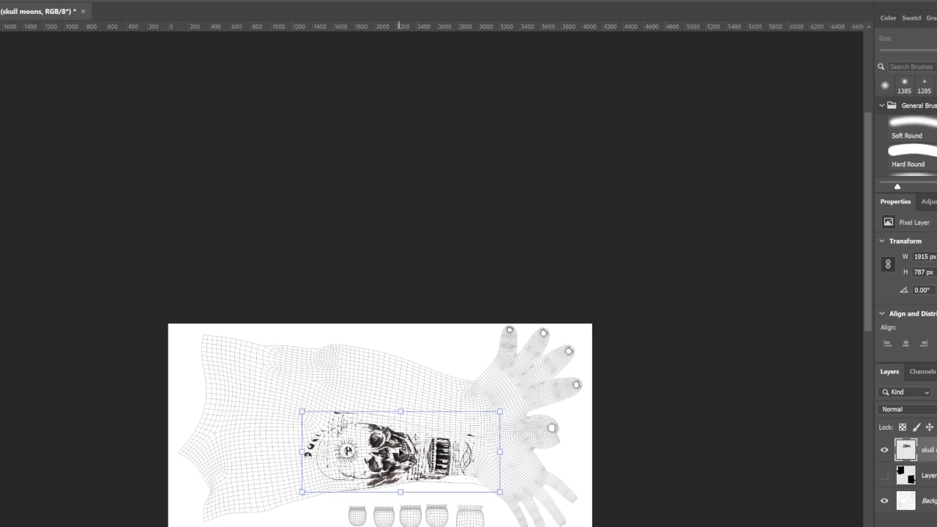
alt+scroll(403, 454, up, 2)
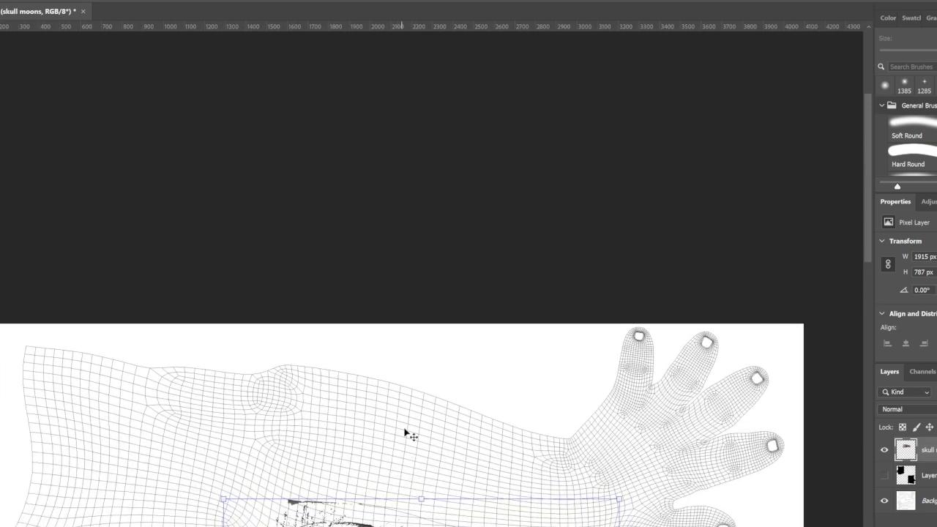
drag(864, 186, 867, 256)
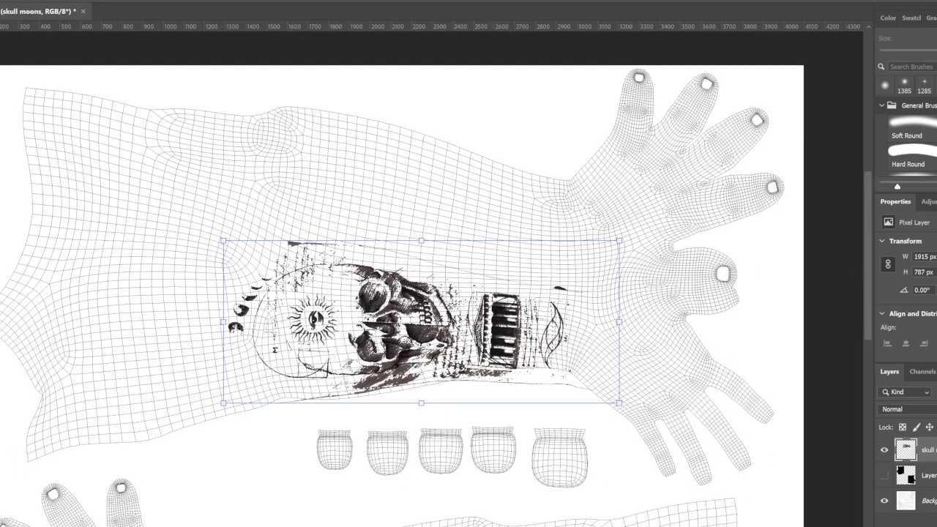
- Erase the stray edge marks around the skull moons tattoo, including those above the skull and near the wrist
key(b)
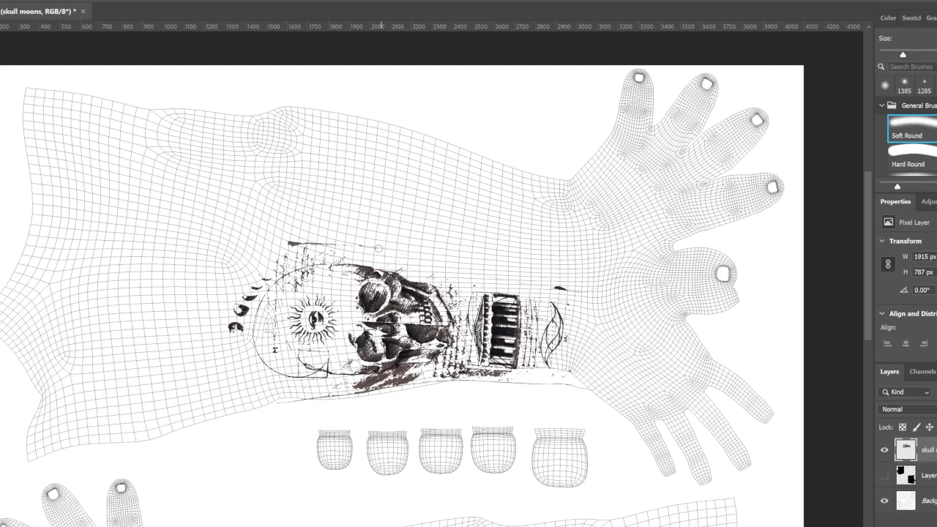
drag(320, 244, 293, 241)
drag(553, 282, 578, 291)
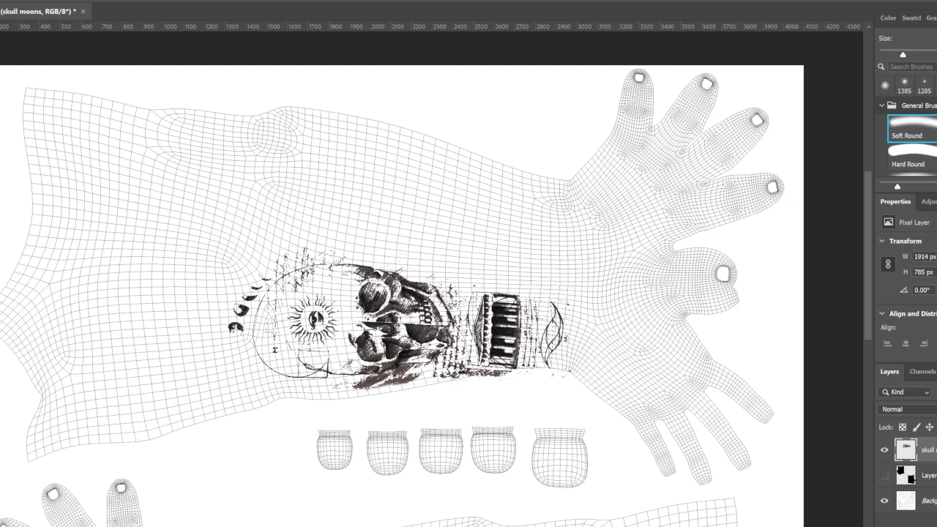
- Thin out the heavy shading of the skull moons artwork, leaving finer, lighter line work
key(ctrl+shift+s)
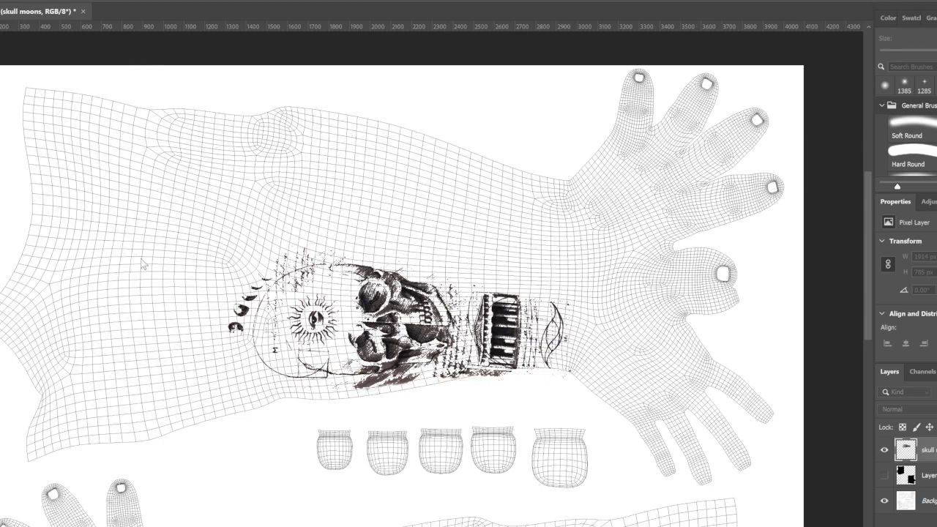
key(Return)
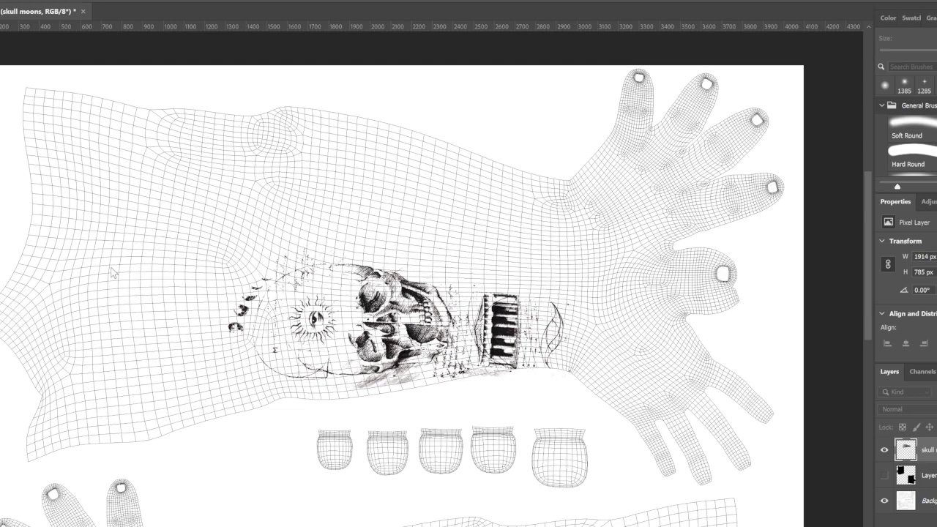
key(b)
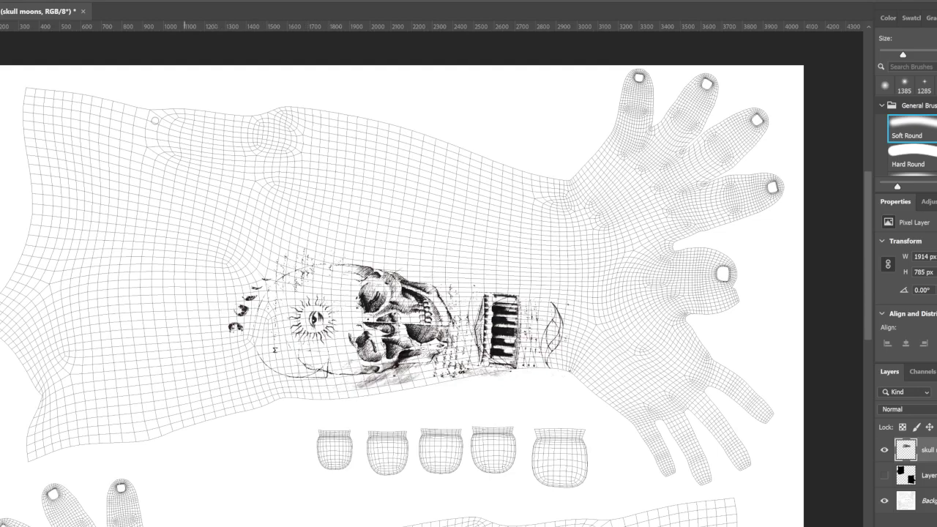
- Move the skull moons tattoo to the upper arm area of the UV template and rotate it slightly clockwise
key(v)
drag(304, 276, 115, 290)
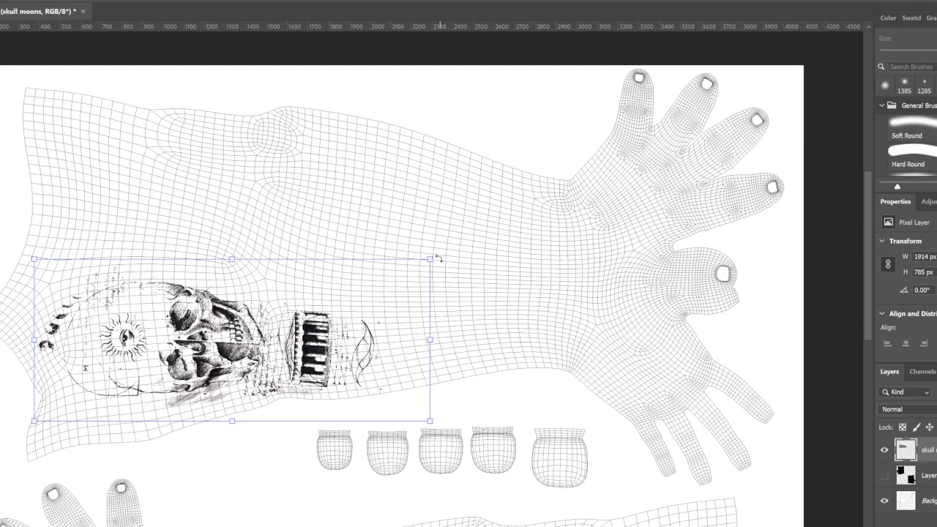
drag(439, 256, 433, 221)
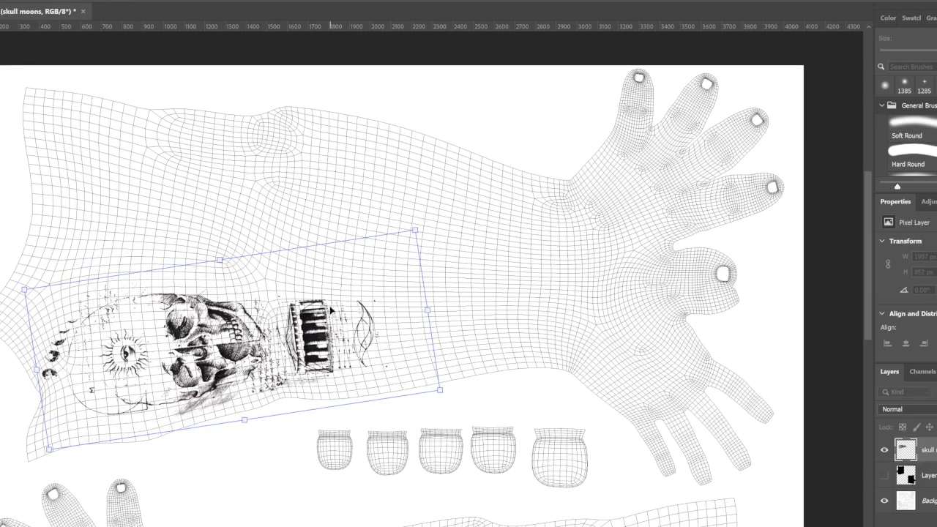
drag(331, 308, 328, 302)
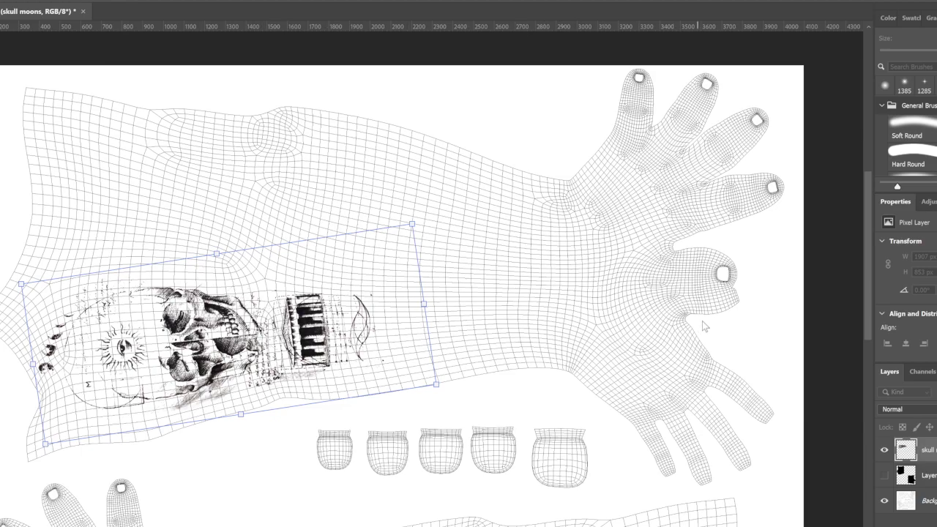
drag(235, 343, 212, 312)
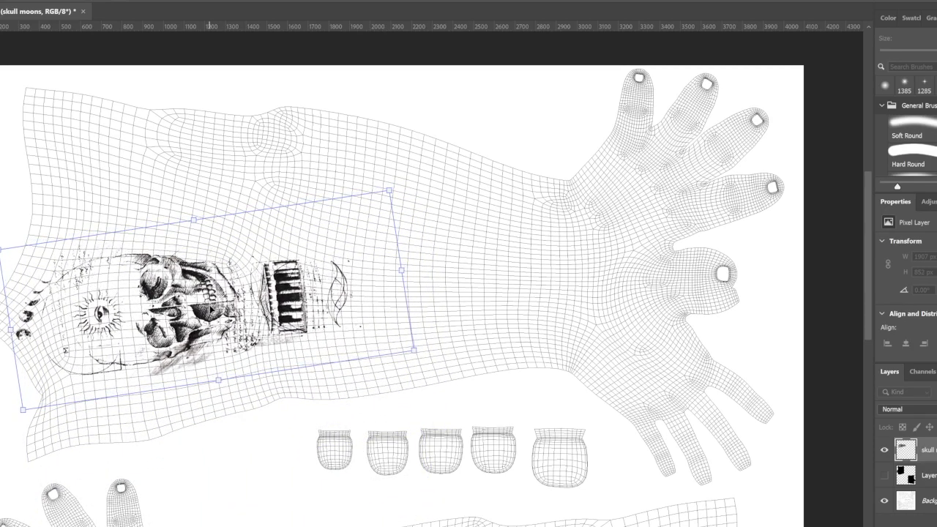
drag(399, 171, 395, 232)
drag(288, 281, 304, 266)
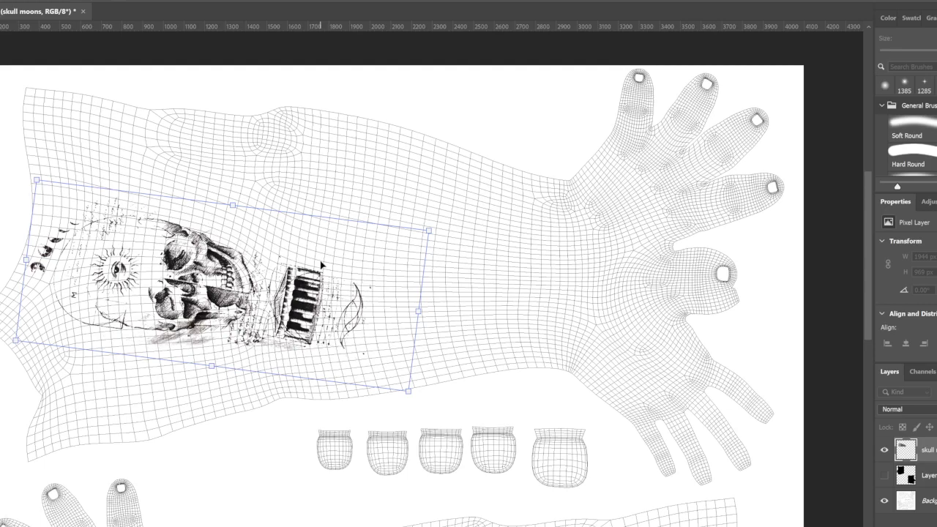
key(Return)
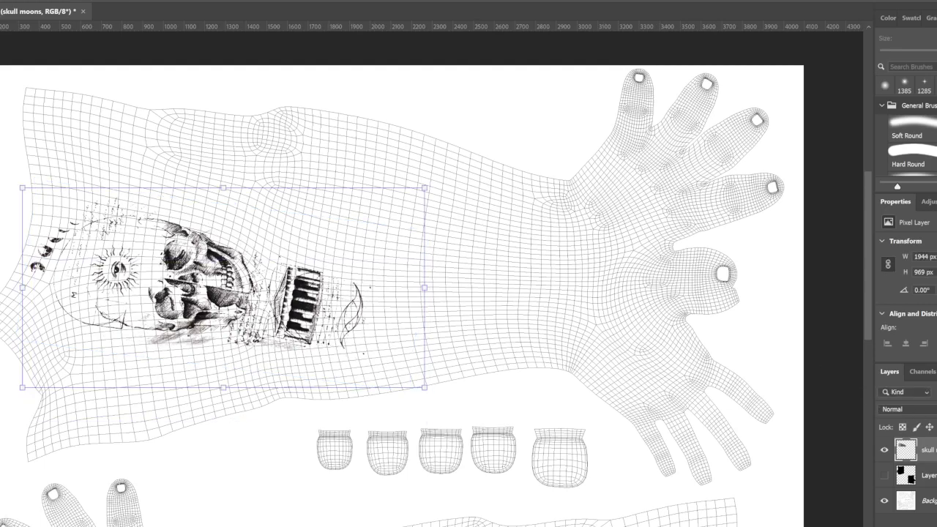
key(Delete)
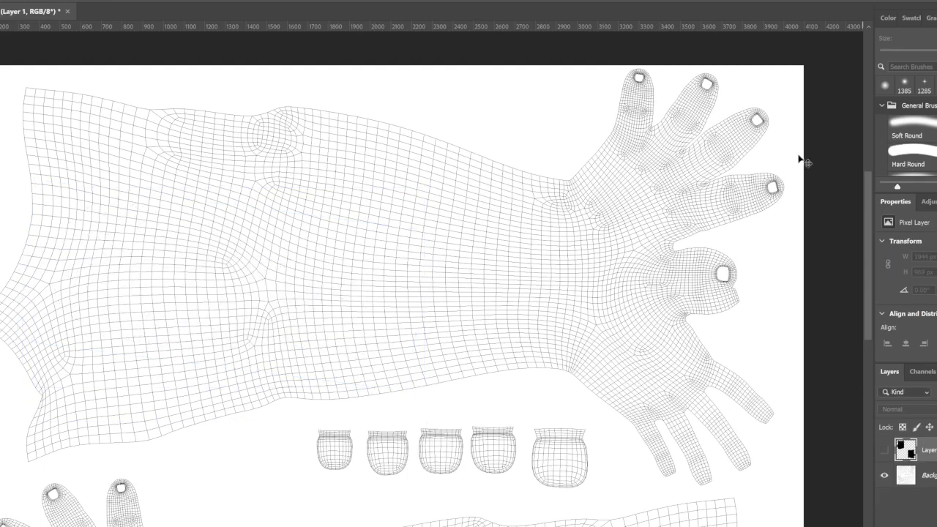
key(ctrl+z)
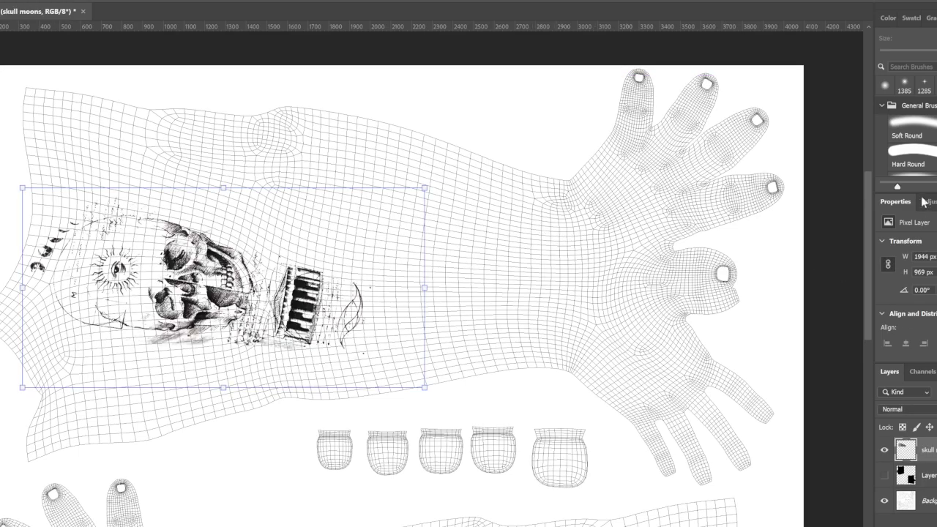
key(ctrl+t)
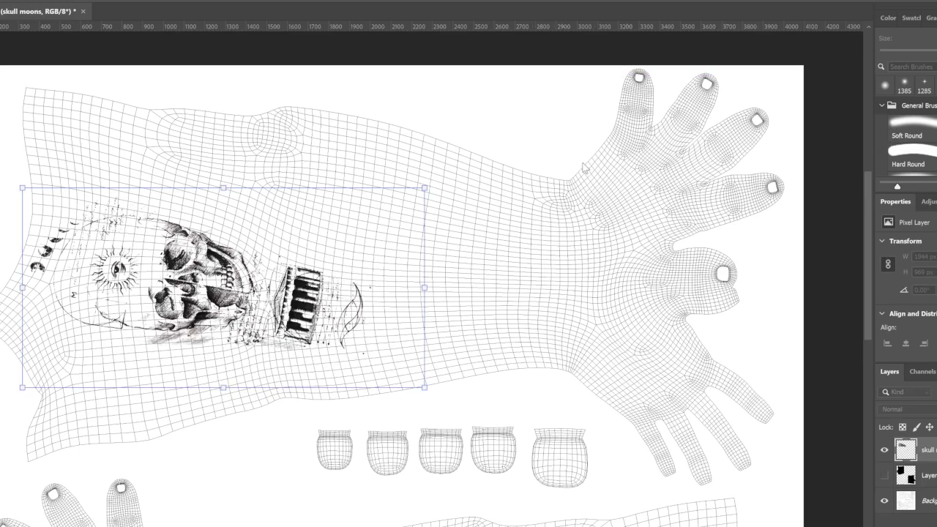
key(Return)
- Duplicate the skull moons layer and move the copy to the forearm of the upper arm template, near the wrist
key(ctrl+j)
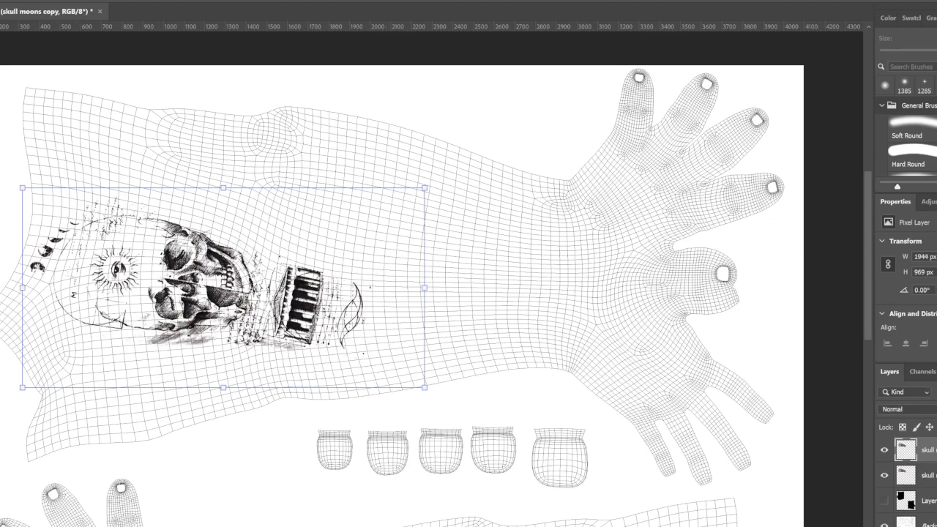
key(alt+shift+bracketleft)
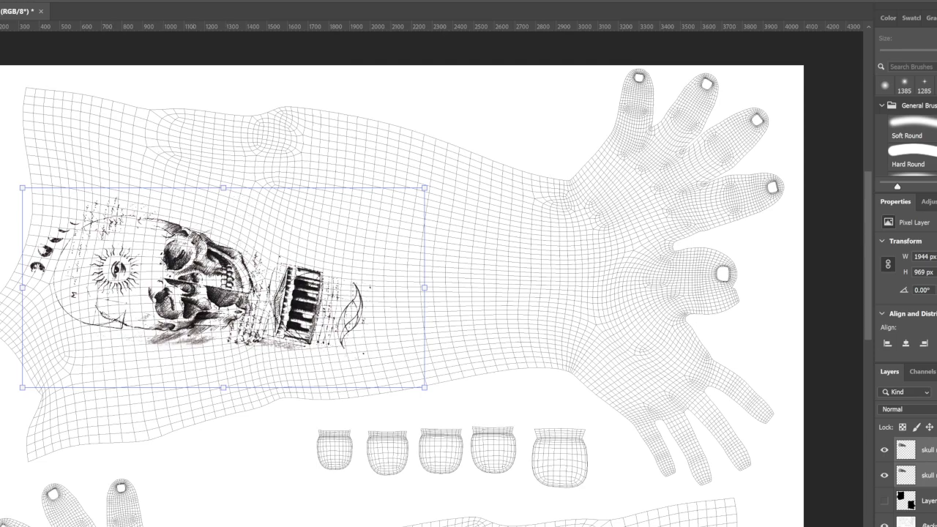
click(21, 188)
drag(324, 209, 272, 209)
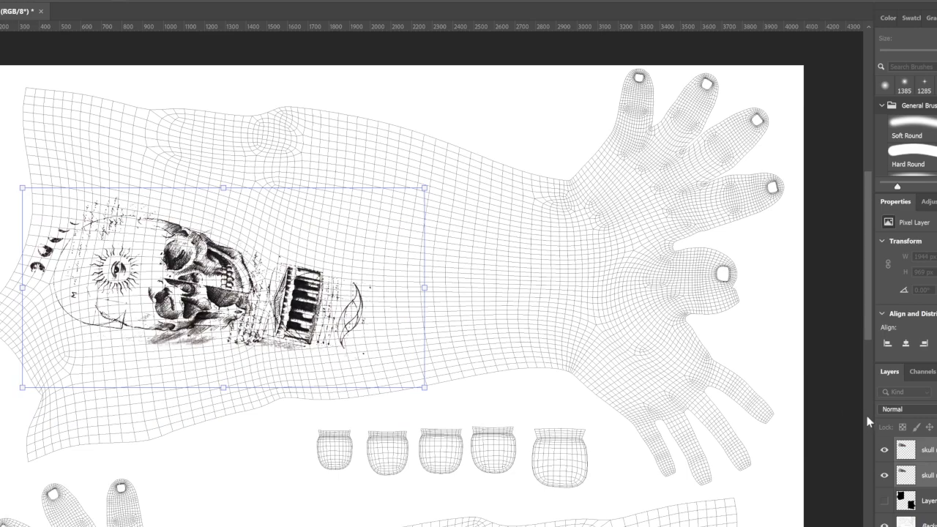
click(906, 474)
click(906, 450)
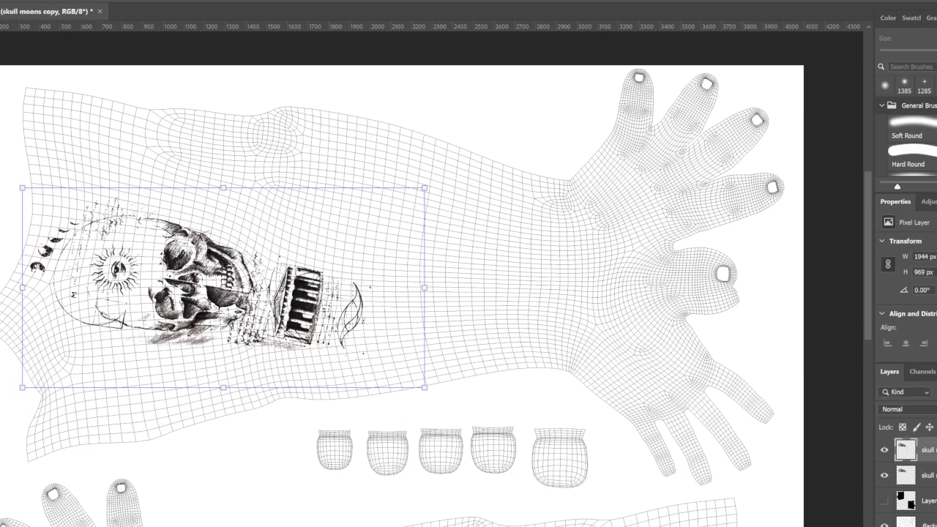
drag(21, 188, 32, 188)
drag(146, 212, 407, 134)
key(ctrl+t)
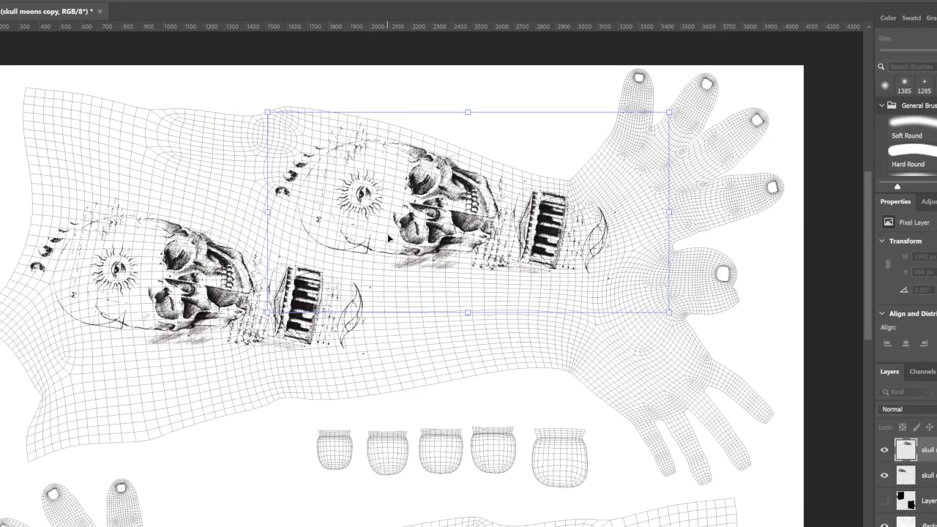
- Duplicate the forearm tattoo copy and move the new copy down onto the lower arm template
scroll(365, 372, down, 5)
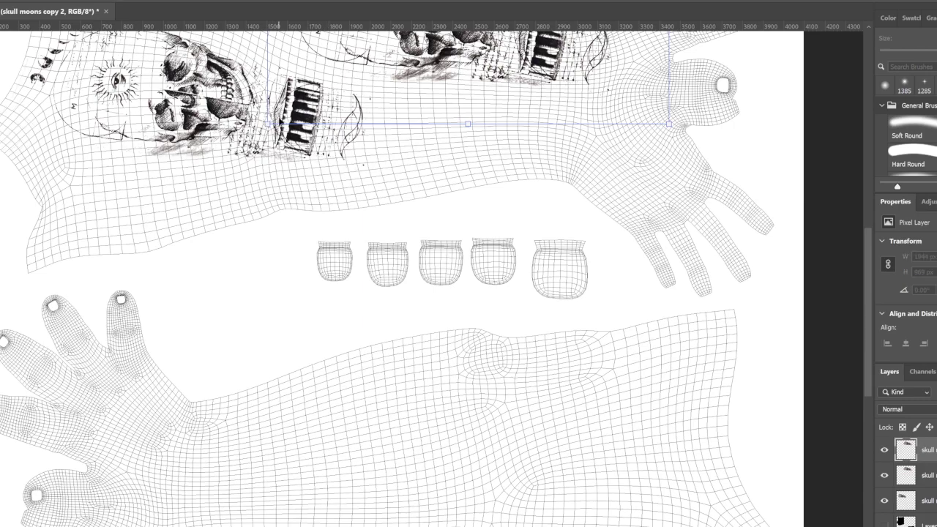
scroll(276, 119, up, 5)
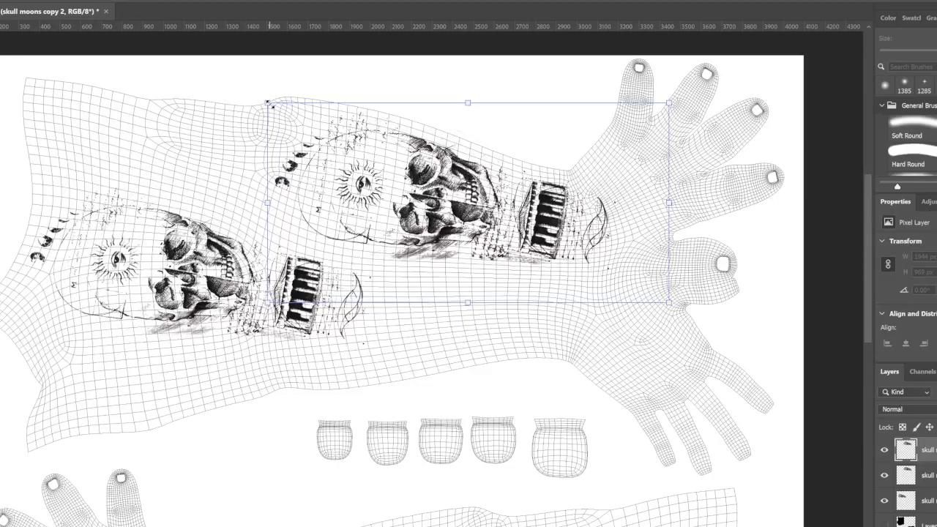
drag(449, 111, 308, 372)
scroll(314, 377, down, 5)
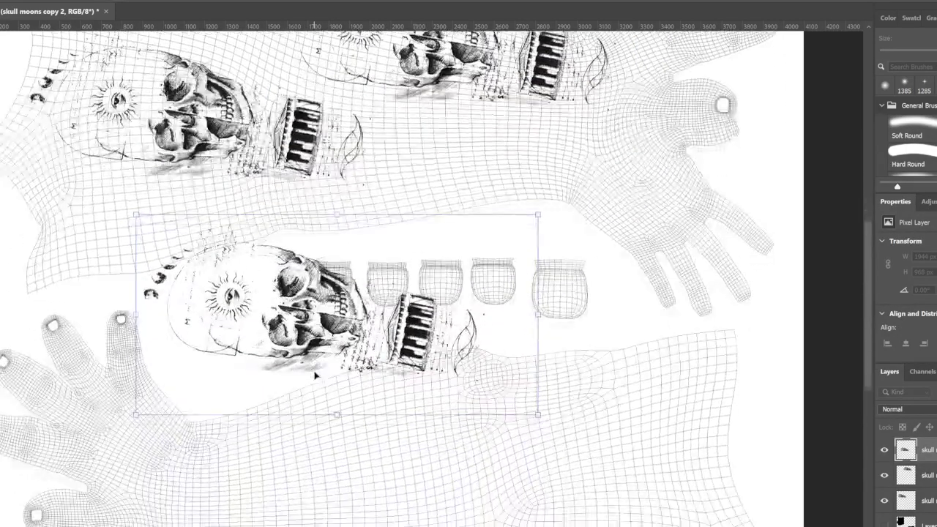
scroll(315, 375, down, 3)
drag(323, 212, 361, 421)
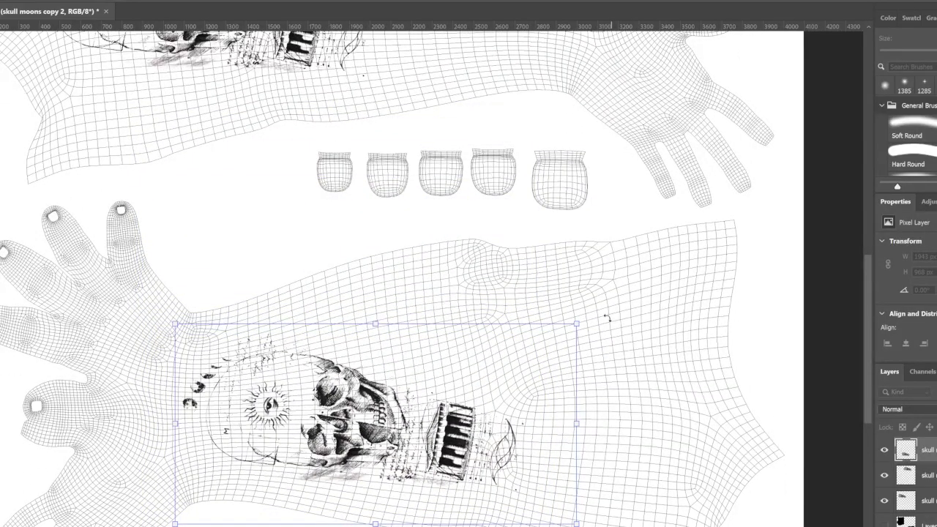
- Rotate the new tattoo copy to face the opposite way and place it on the upper arm area of the lower template
drag(593, 320, 148, 522)
scroll(395, 279, up, 6)
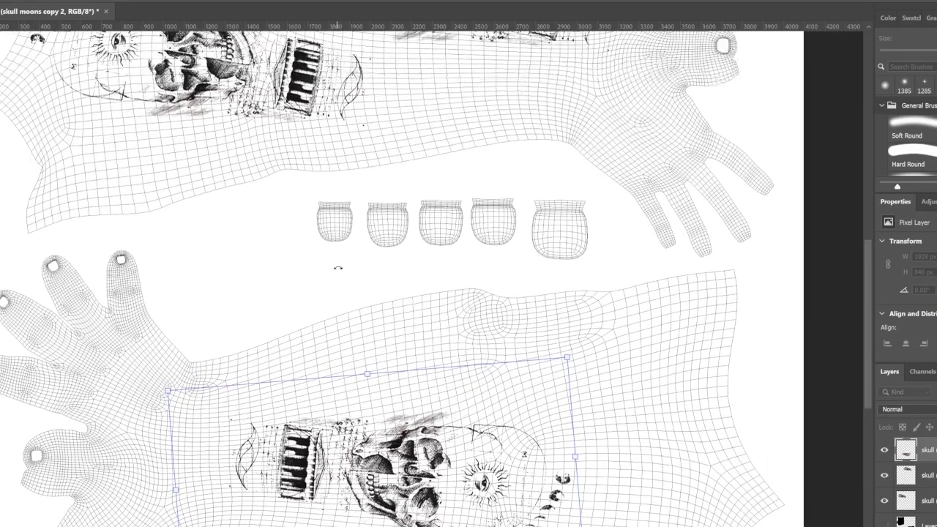
scroll(337, 271, down, 8)
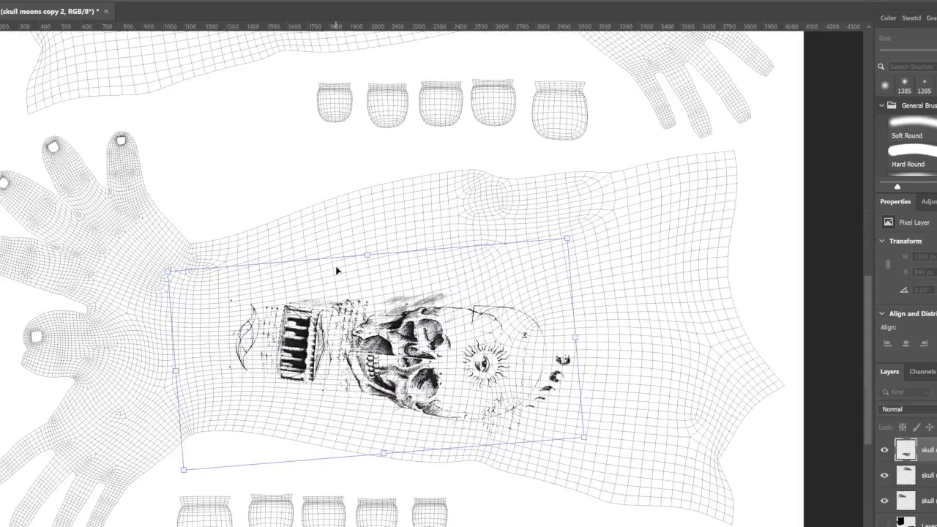
drag(351, 341, 514, 340)
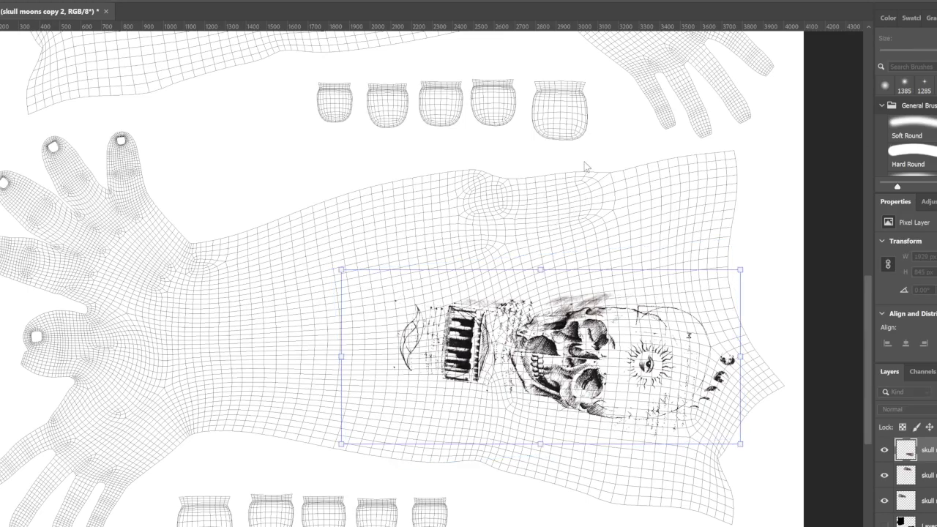
- Duplicate the lower template's tattoo, shrink the copy and tilt it along the edge of the forearm
key(ctrl+j)
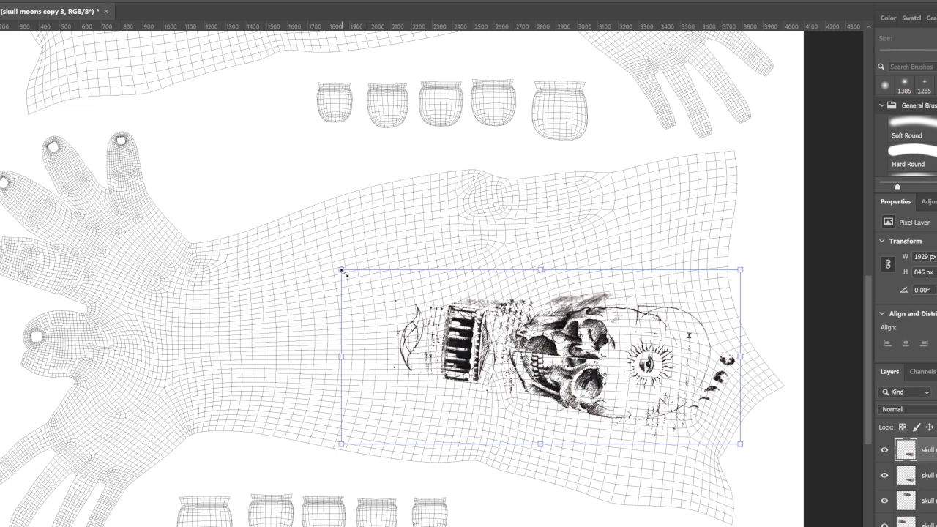
drag(358, 277, 303, 285)
key(ctrl+z)
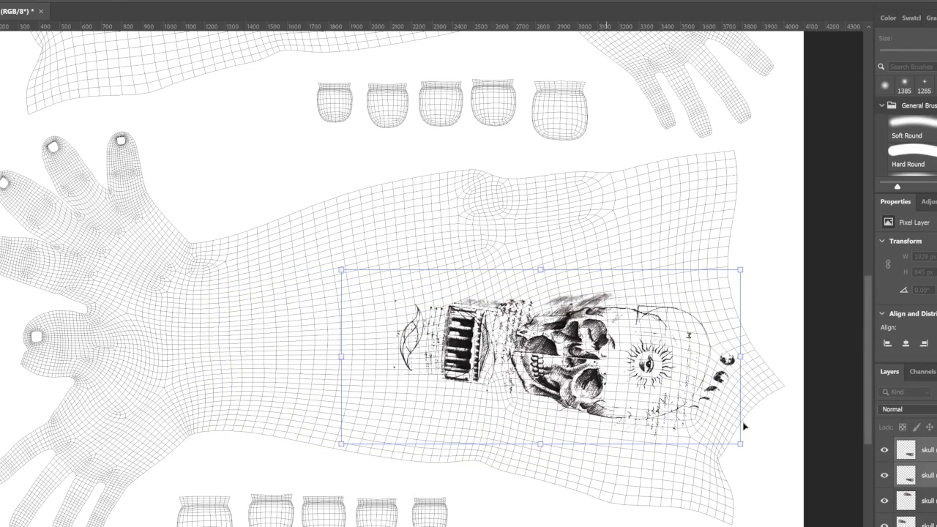
click(919, 450)
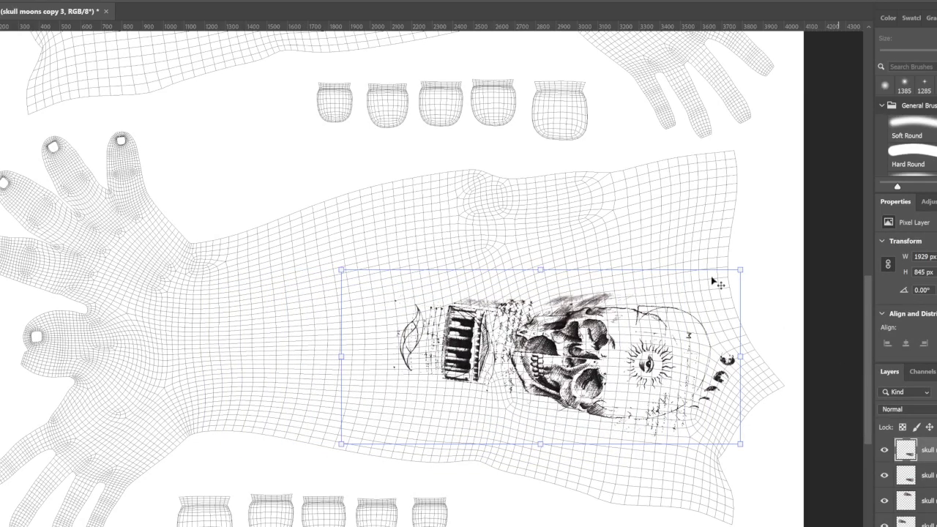
drag(343, 270, 122, 212)
drag(548, 188, 373, 199)
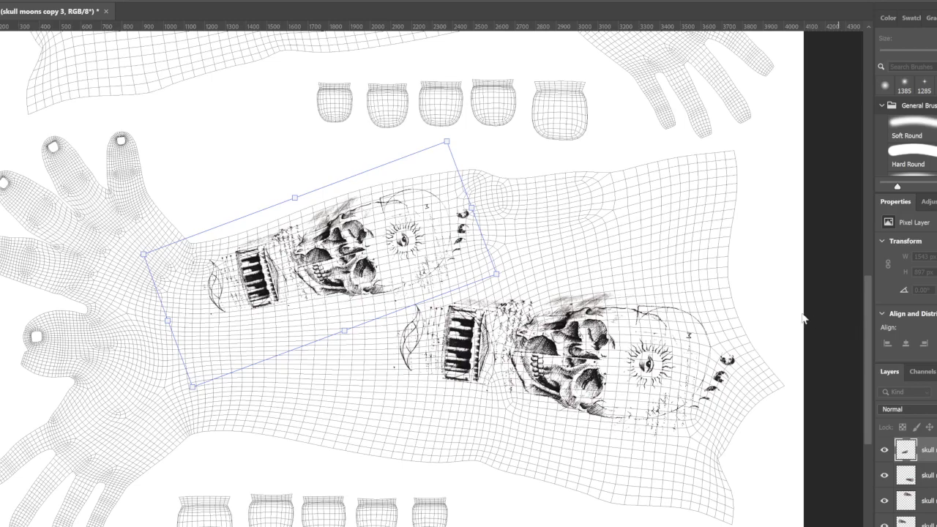
key(Return)
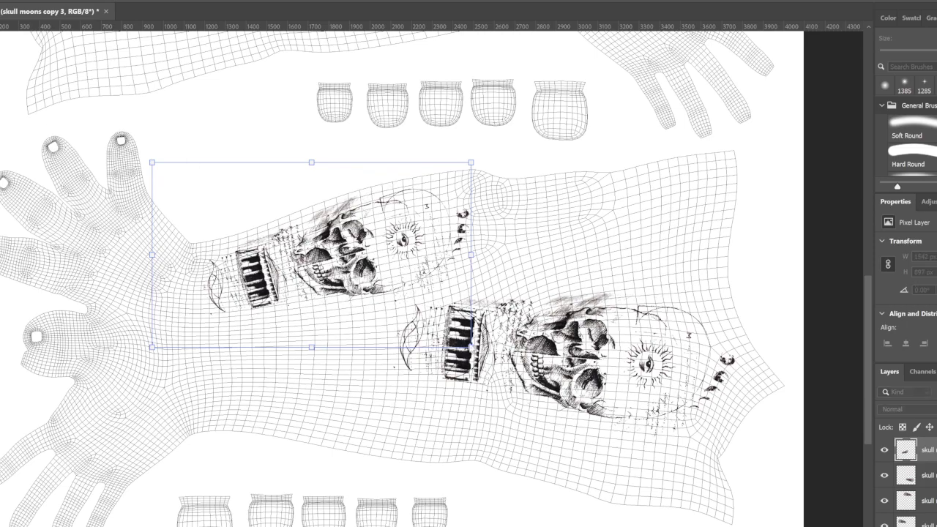
- Save the arm tattoo document with the four skull moons placements
key(ctrl+t)
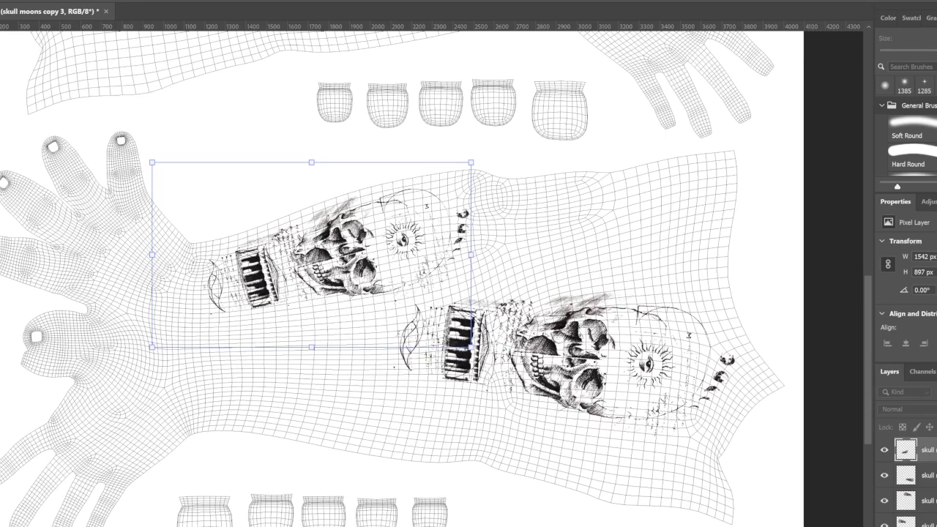
key(ctrl+s)
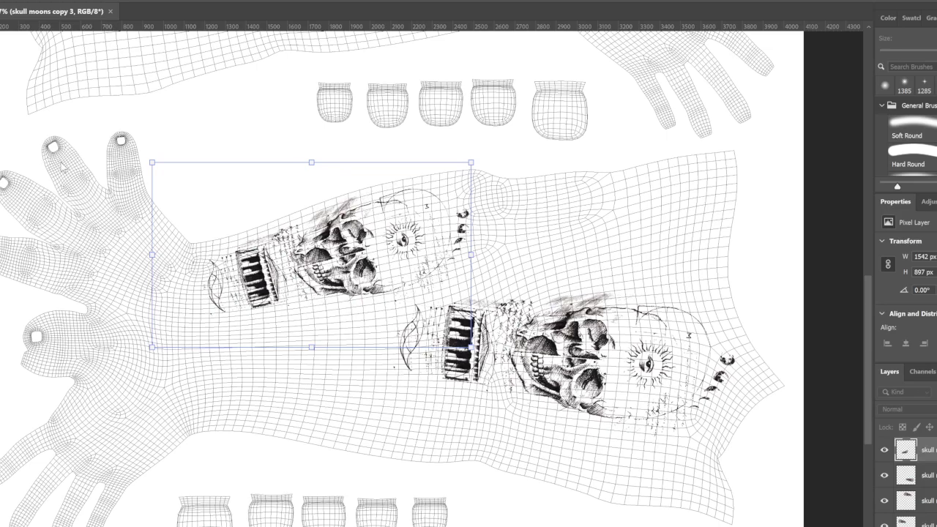
key(space)
key(Return)
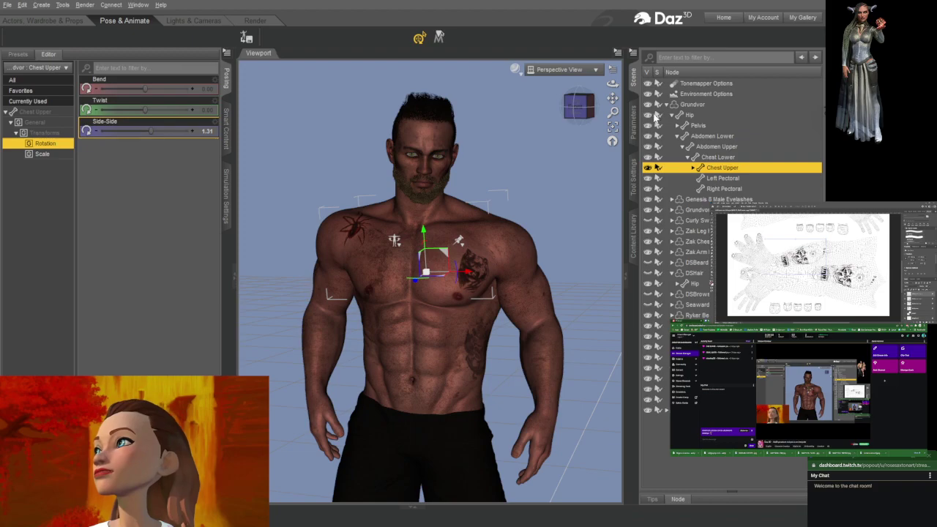
- Switch to Daz Studio, select the Grundvor figure and open the Base Color surface setting of its arms
click(691, 94)
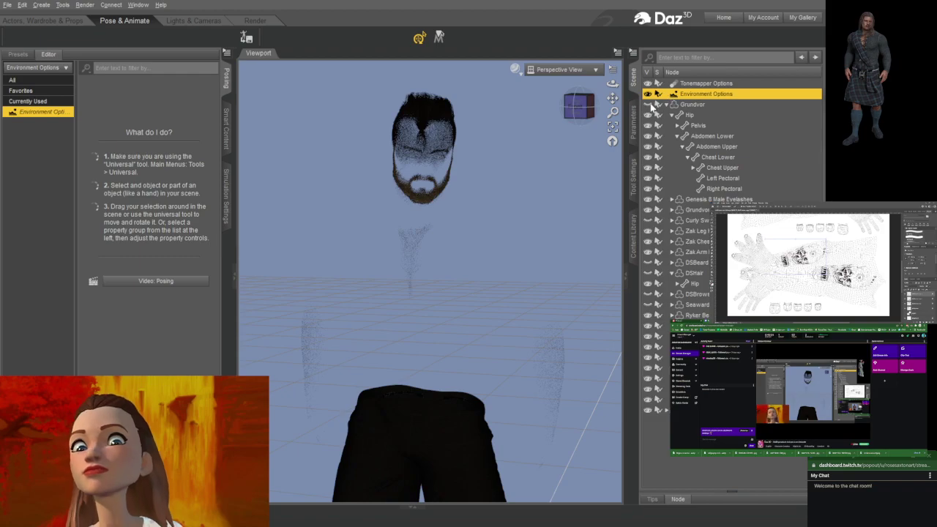
click(649, 104)
click(691, 105)
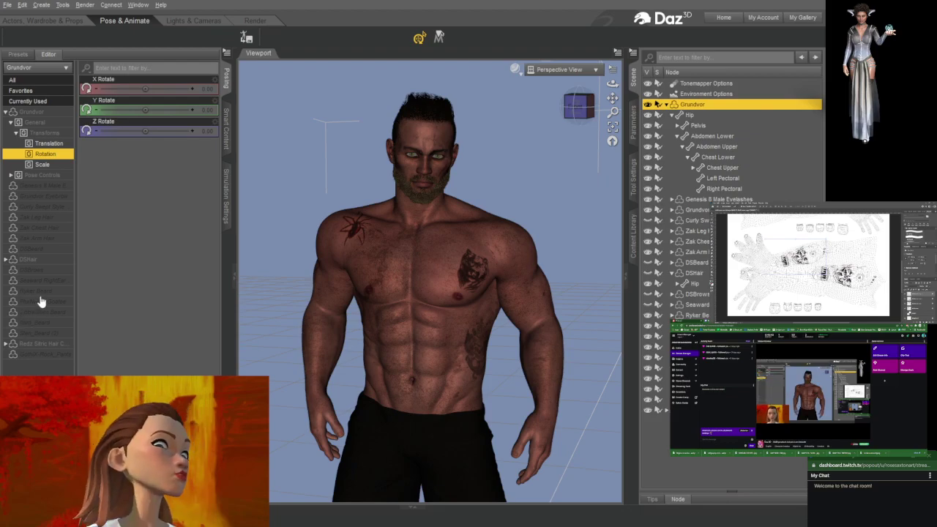
click(110, 79)
click(44, 20)
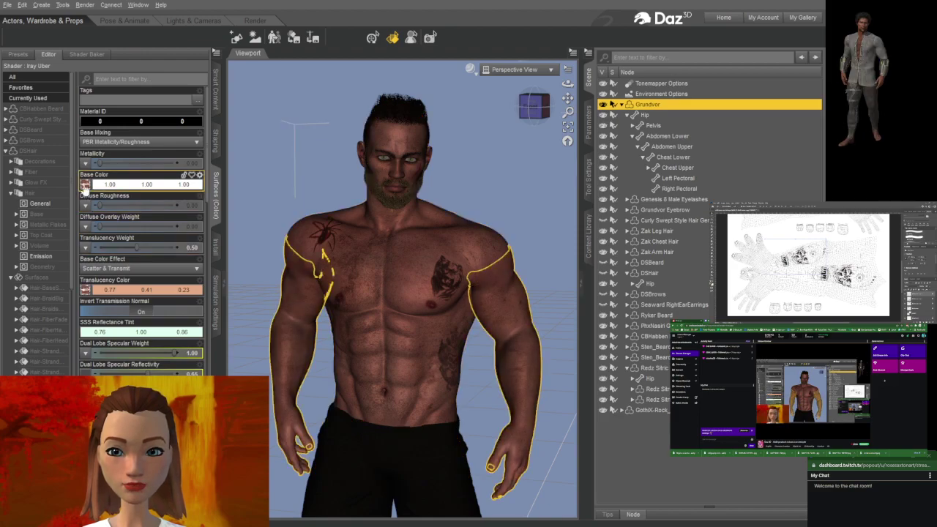
click(135, 24)
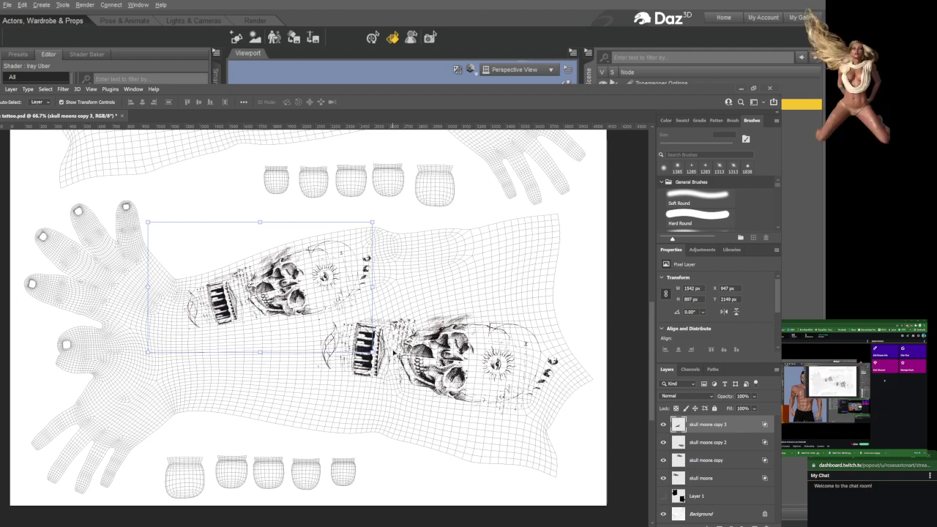
- In the Photoshop tattoo document, hide the skull moons copy 3 layer and the original skull moons layer
scroll(393, 353, up, 8)
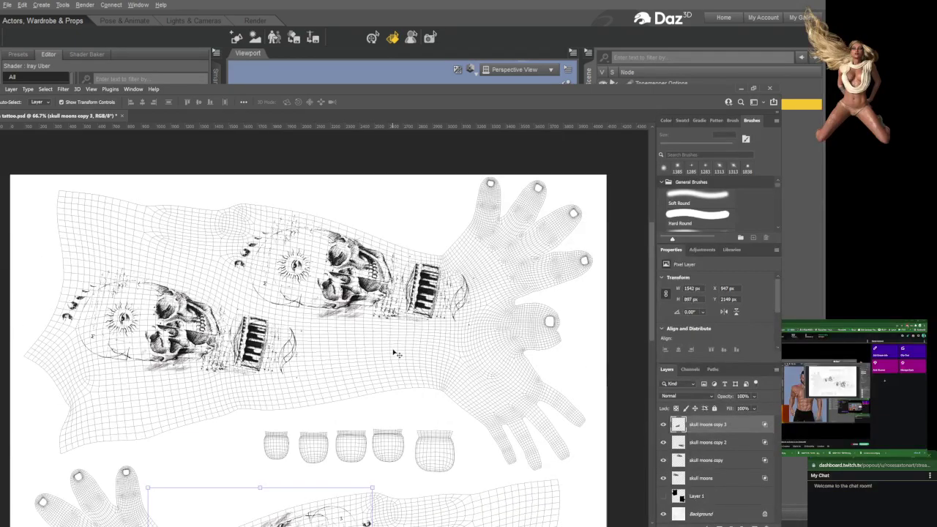
scroll(394, 353, down, 4)
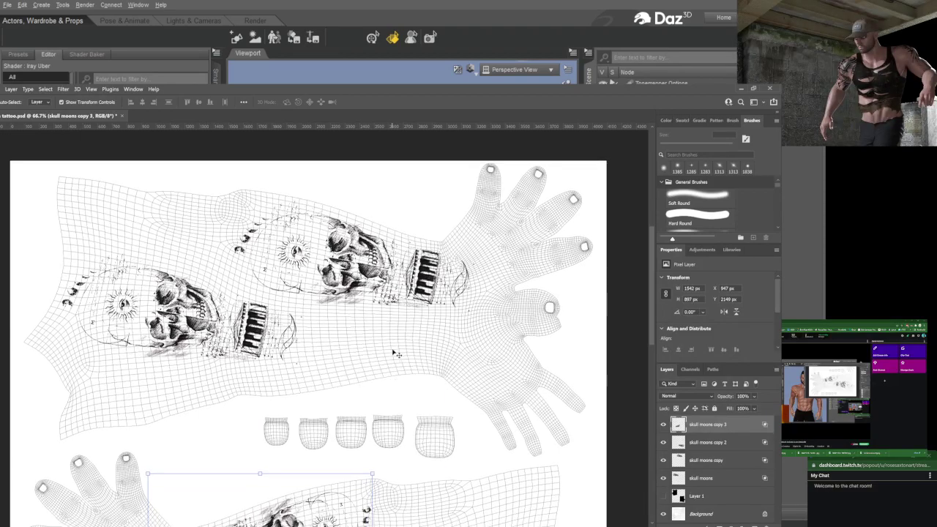
scroll(395, 357, down, 6)
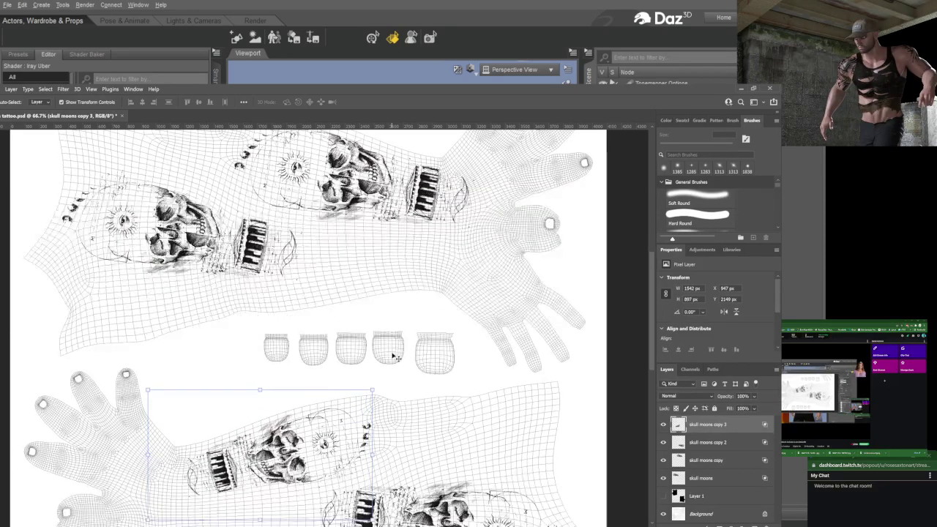
scroll(396, 357, down, 1)
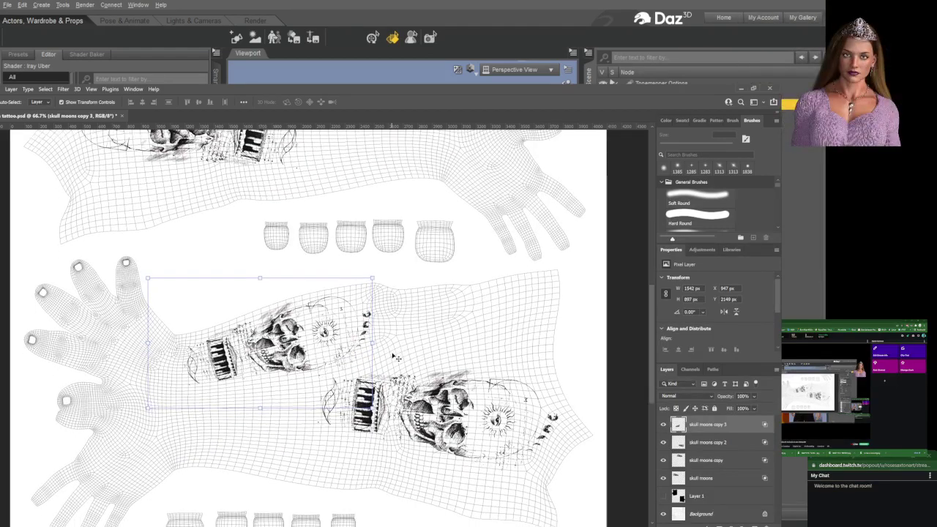
scroll(396, 358, down, 1)
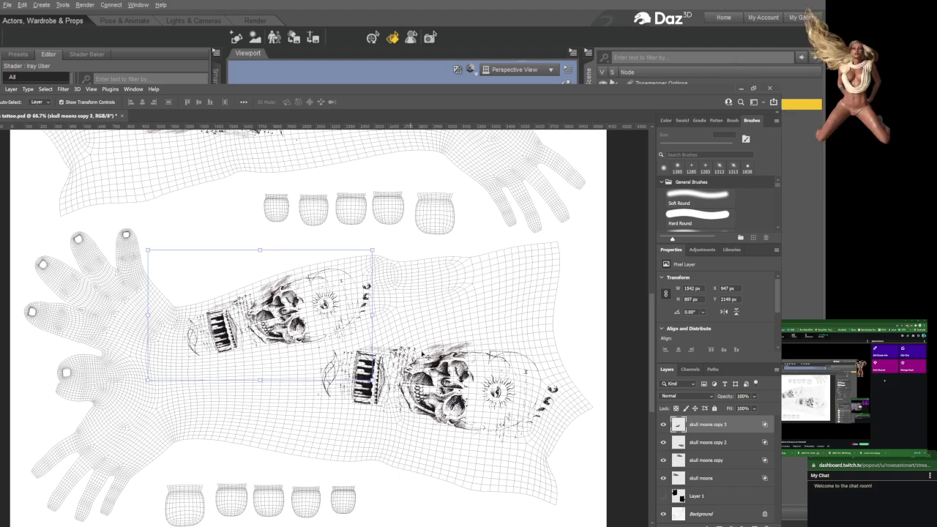
click(664, 426)
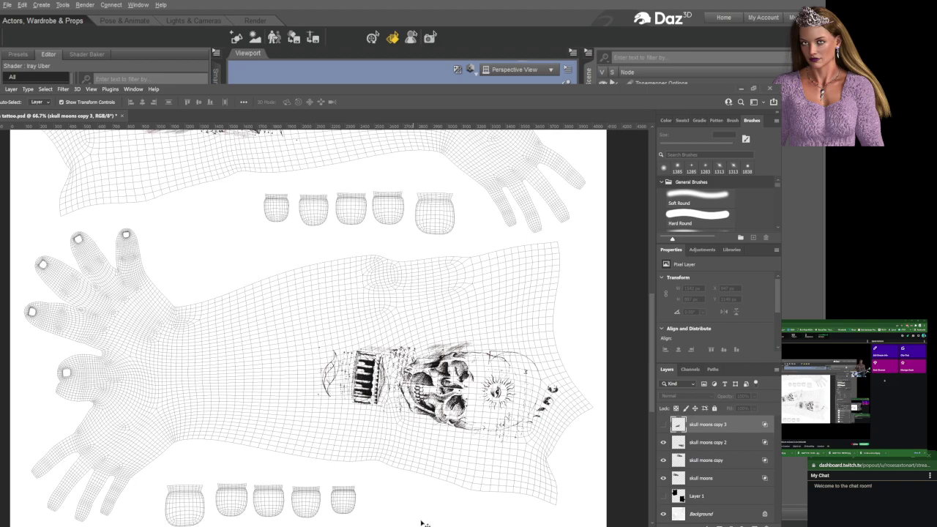
scroll(416, 417, up, 5)
scroll(414, 334, up, 3)
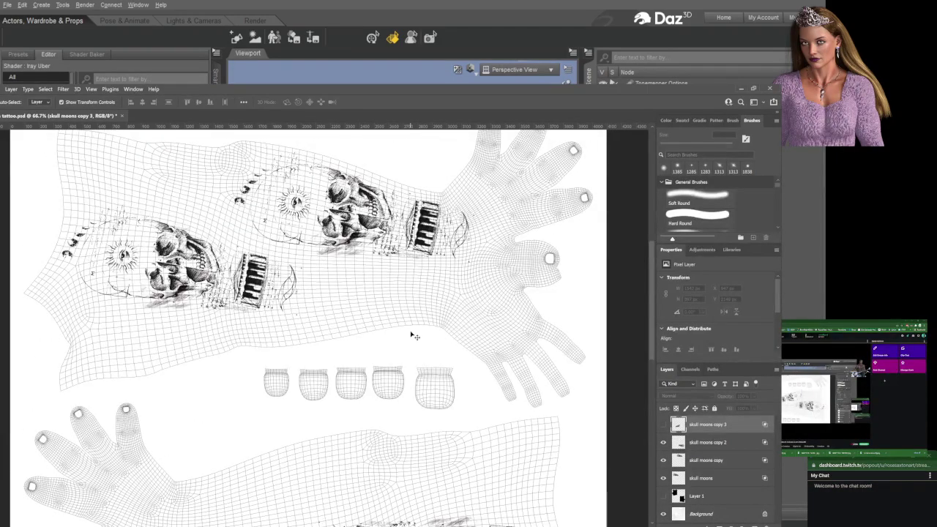
click(233, 318)
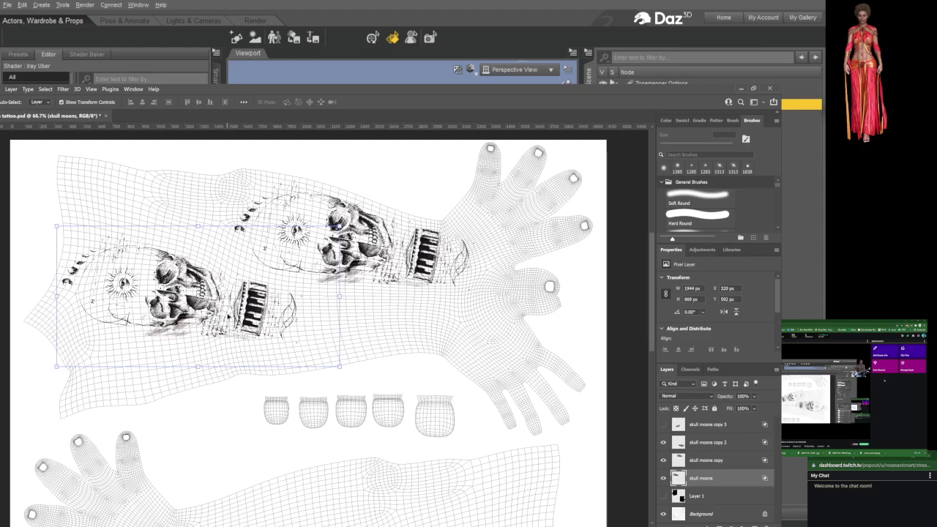
click(663, 478)
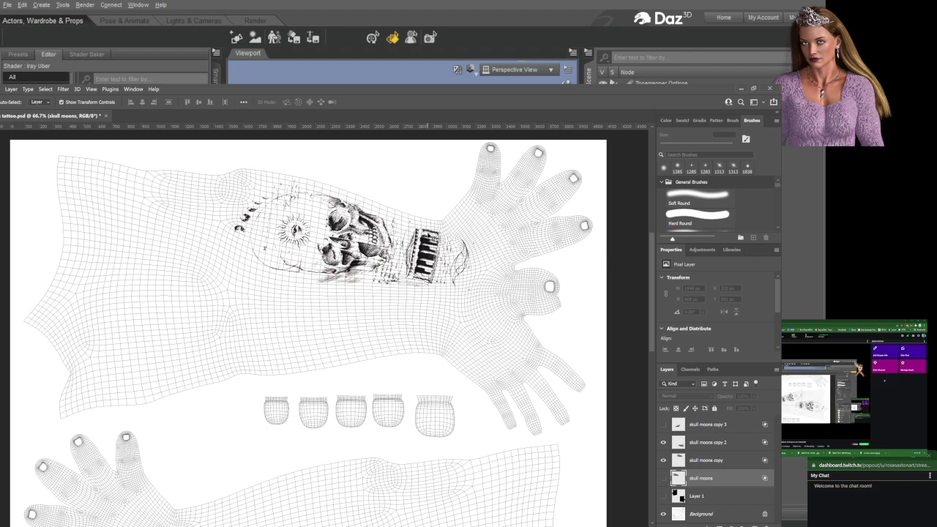
- Move the skull moons copy tattoo down to the middle of the forearm on the upper arm template, at about X 1500, Y 544 px
click(423, 245)
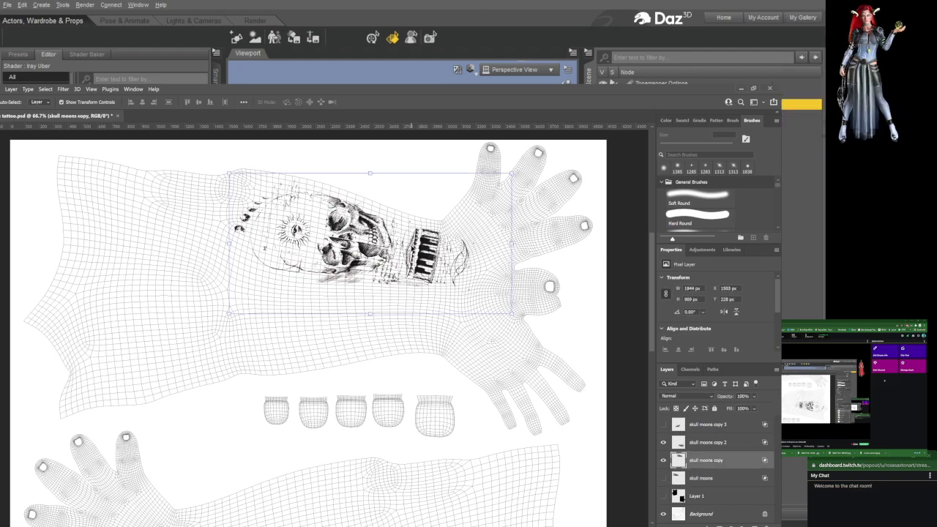
drag(378, 242, 379, 283)
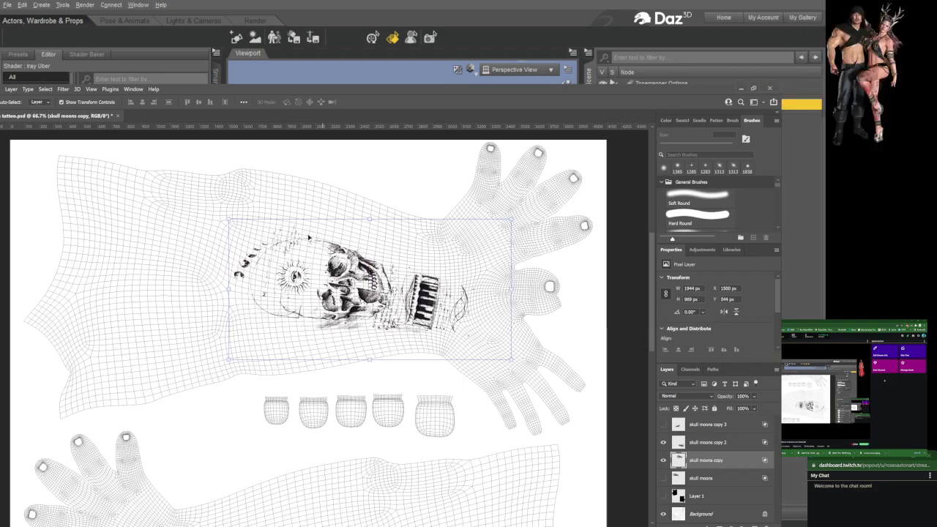
- Scale the skull moons copy tattoo to about 80% and place it on the upper template's forearm at about X 1623, Y 676 px
drag(232, 216, 283, 247)
drag(333, 281, 298, 270)
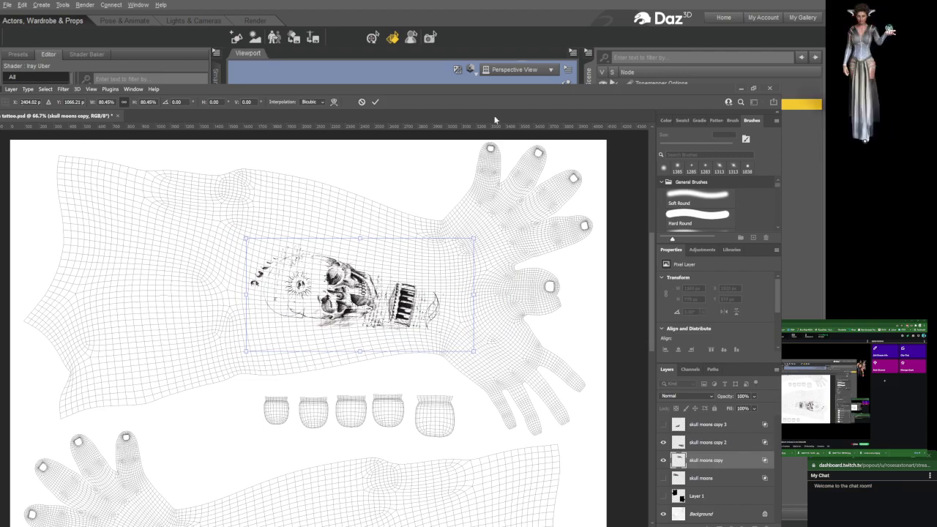
click(375, 102)
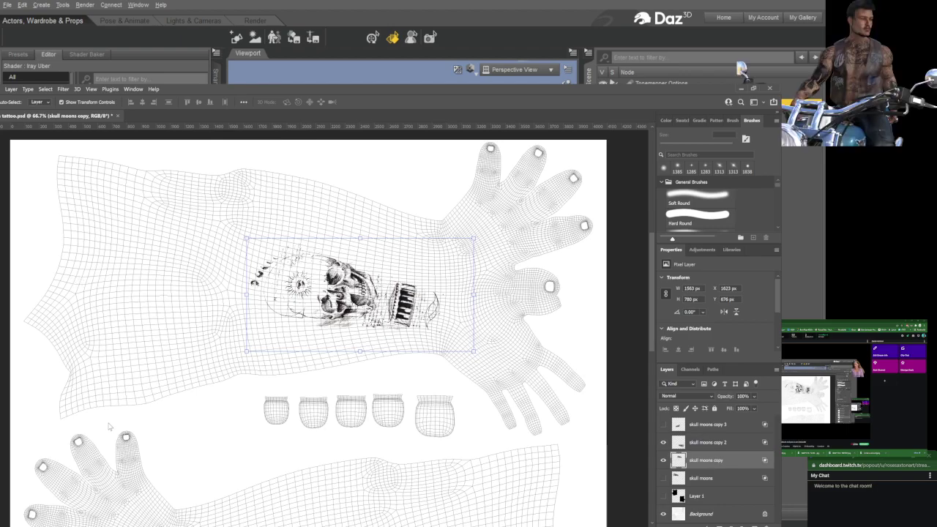
- Flip the skull moons copy tattoo horizontally, scale it to about 94%, rotate it about -171.5° and reposition it along the forearm
click(108, 424)
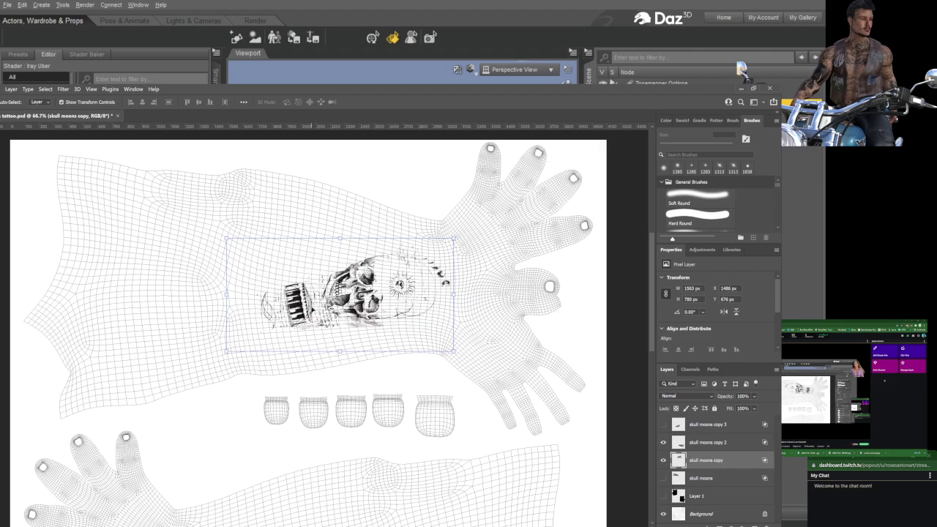
mouse_move(391, 238)
mouse_down()
mouse_move(389, 172)
mouse_move(390, 244)
mouse_up()
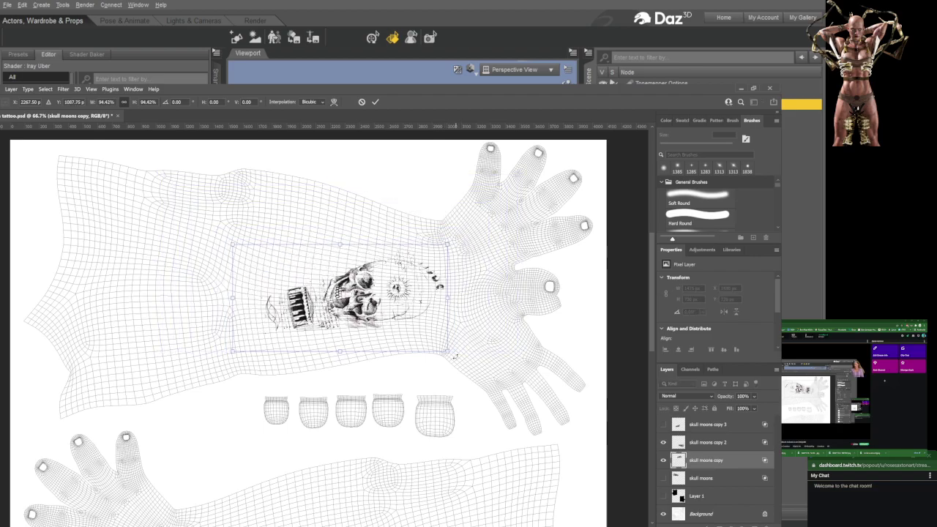
drag(454, 357, 327, 283)
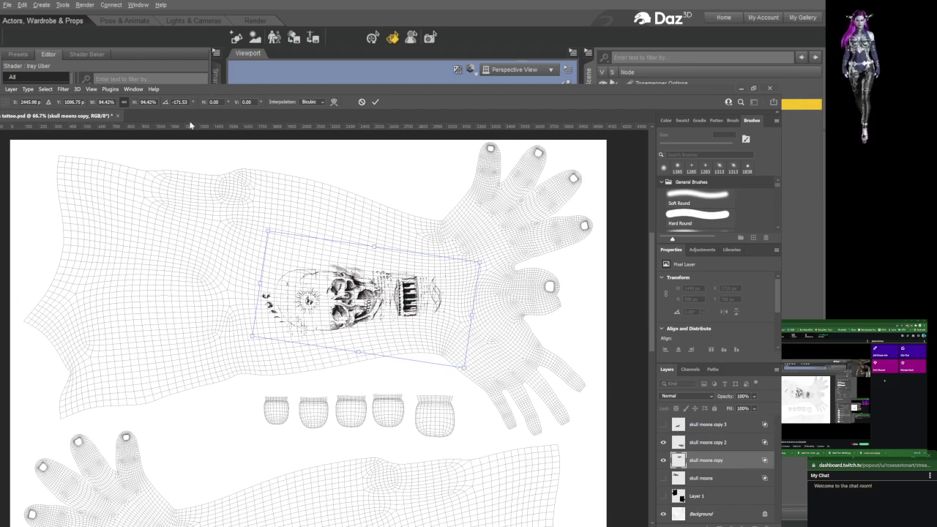
key(Escape)
- Hide the white Background layer and save the arm tattoo artwork as a separate file
click(663, 514)
scroll(503, 414, down, 5)
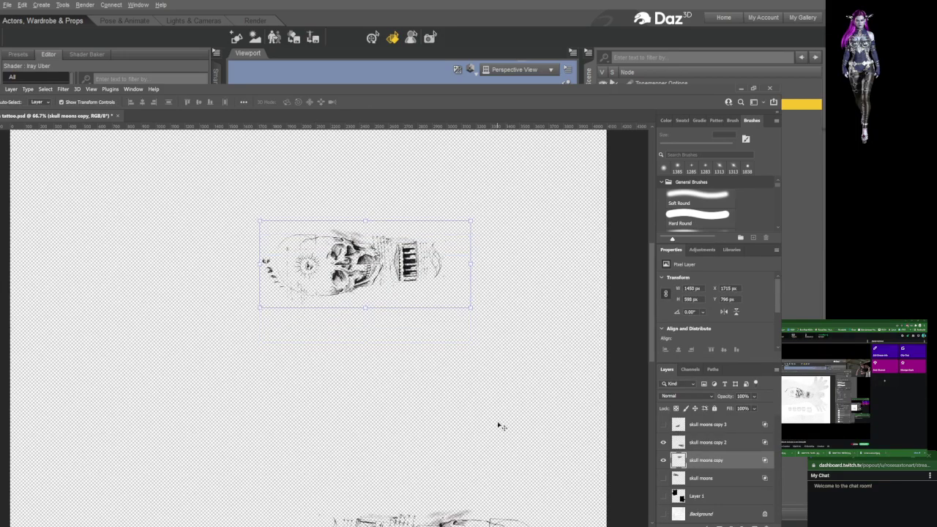
scroll(495, 423, up, 2)
scroll(495, 424, down, 5)
scroll(495, 424, up, 4)
scroll(495, 423, up, 2)
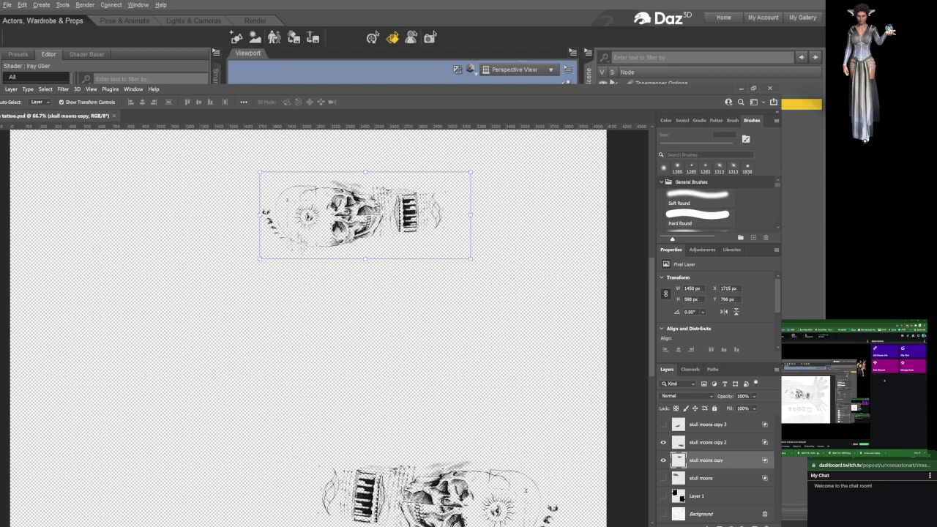
key(ctrl+shift+s)
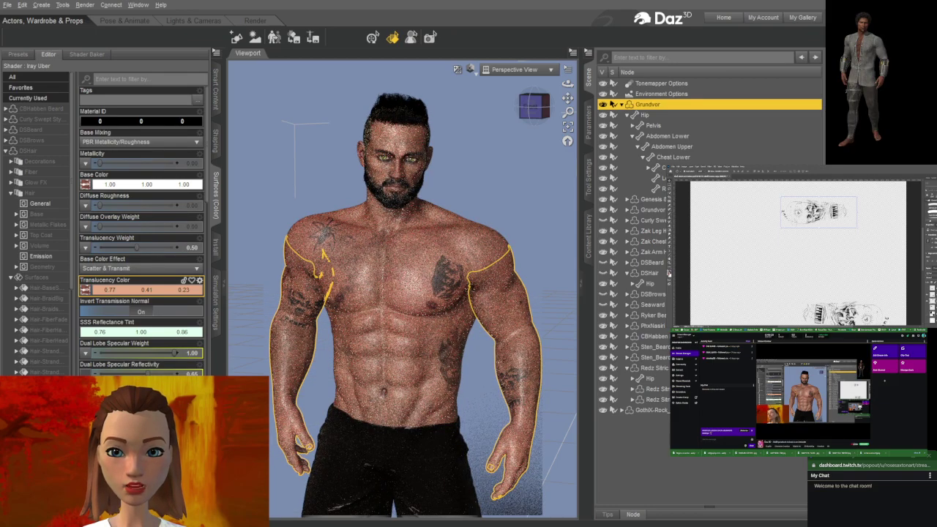
- In Daz Studio, check the Grundvor figure's parameters and hide the Phx item listed directly below Ryker Beard in the scene
click(373, 37)
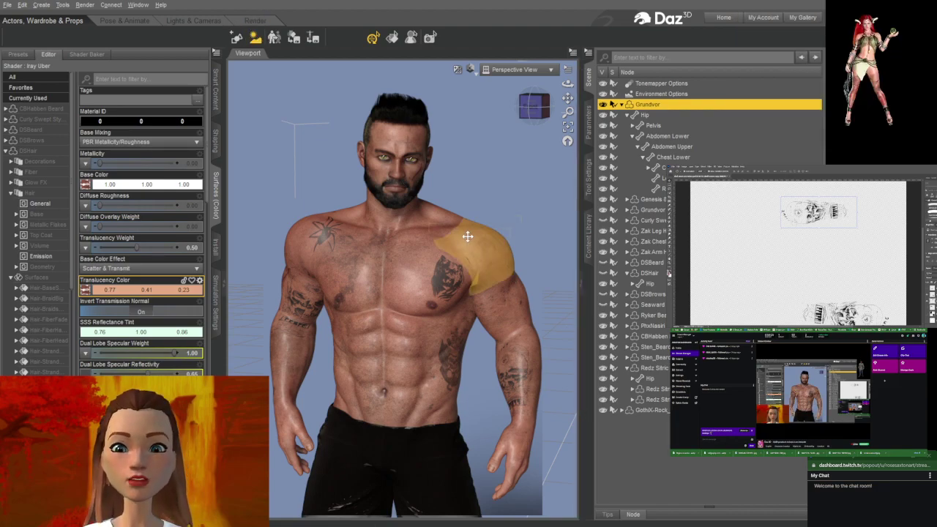
click(256, 20)
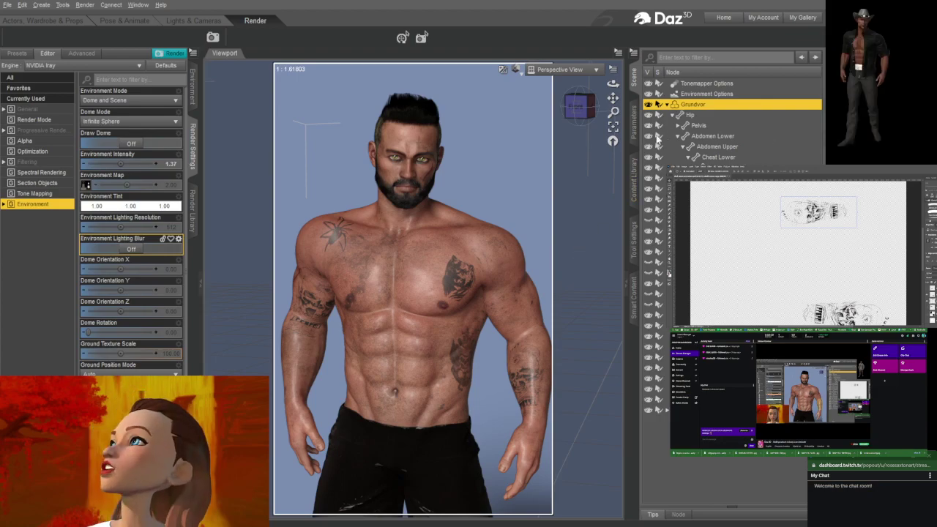
click(636, 126)
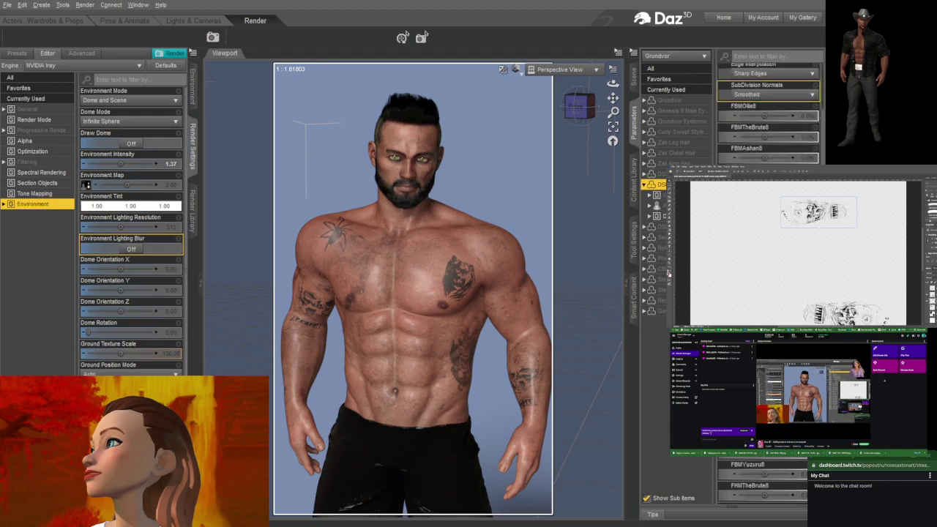
click(668, 100)
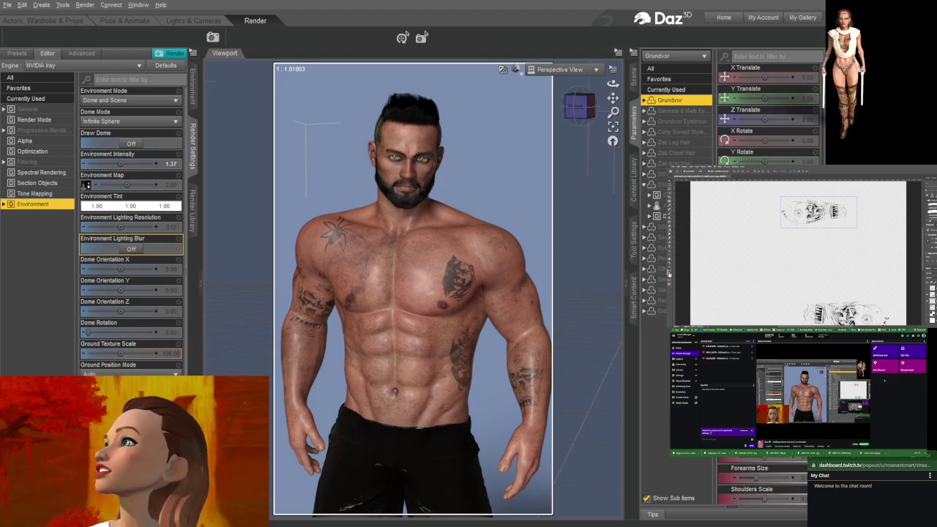
scroll(762, 488, down, 1)
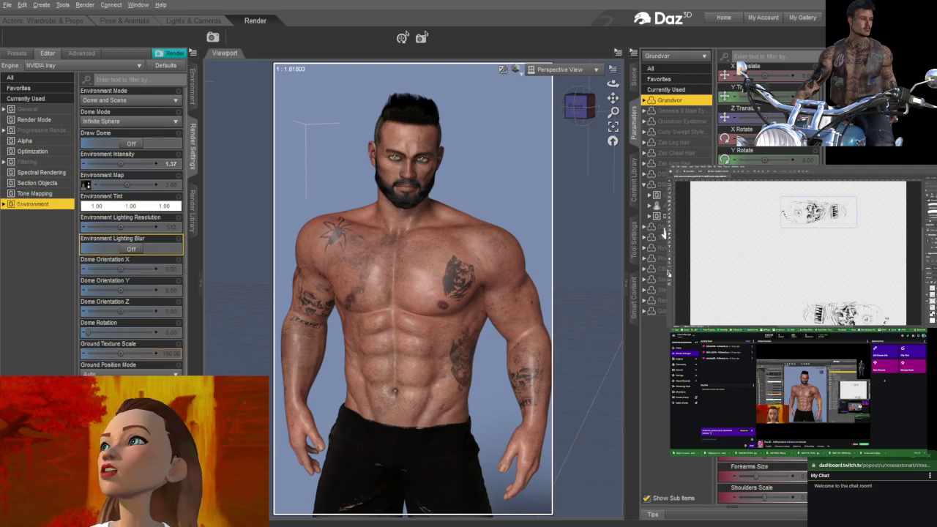
click(634, 81)
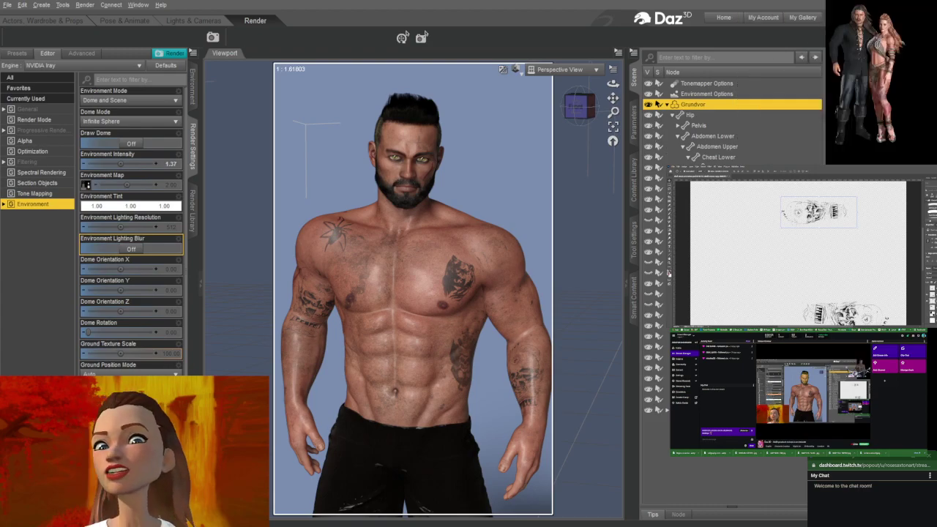
click(647, 328)
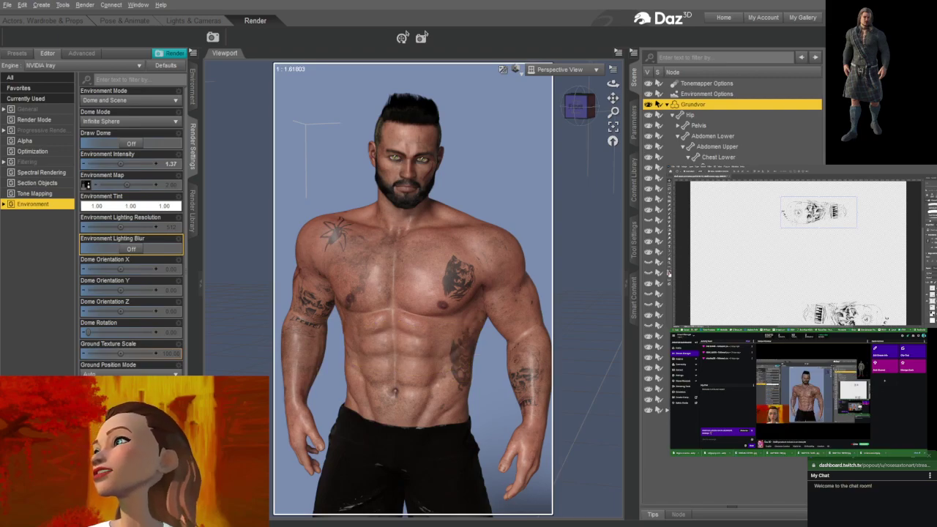
- Set the Glossy Color of the Zak Chest Hair surface to 0.024, 0.018, 0.013
click(692, 241)
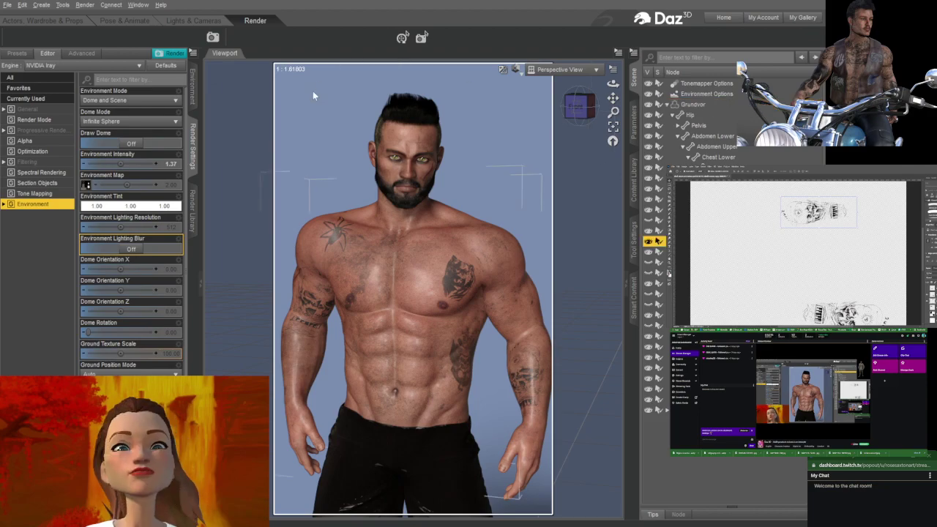
click(43, 21)
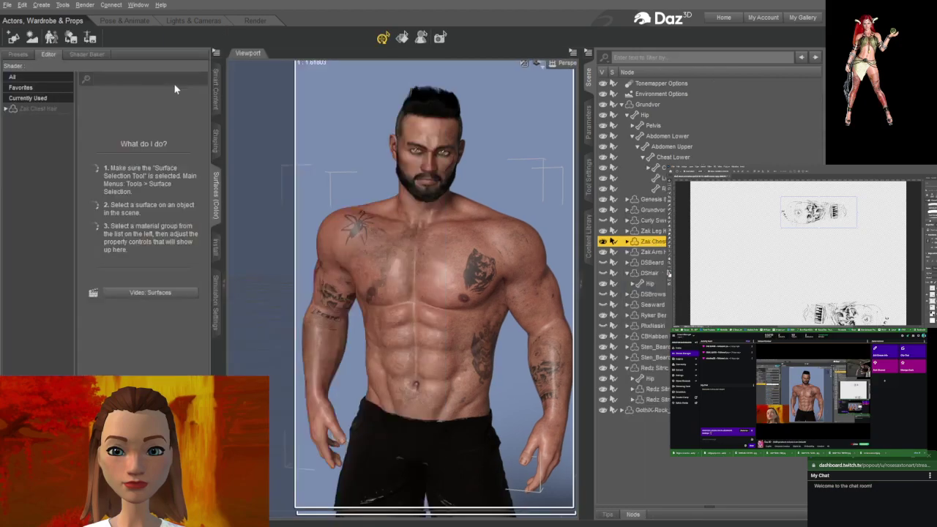
click(21, 111)
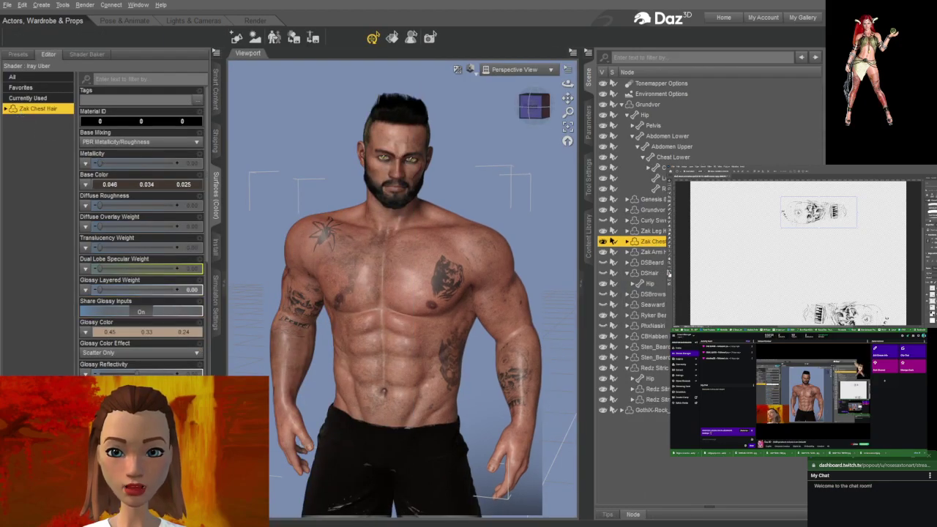
scroll(140, 231, down, 6)
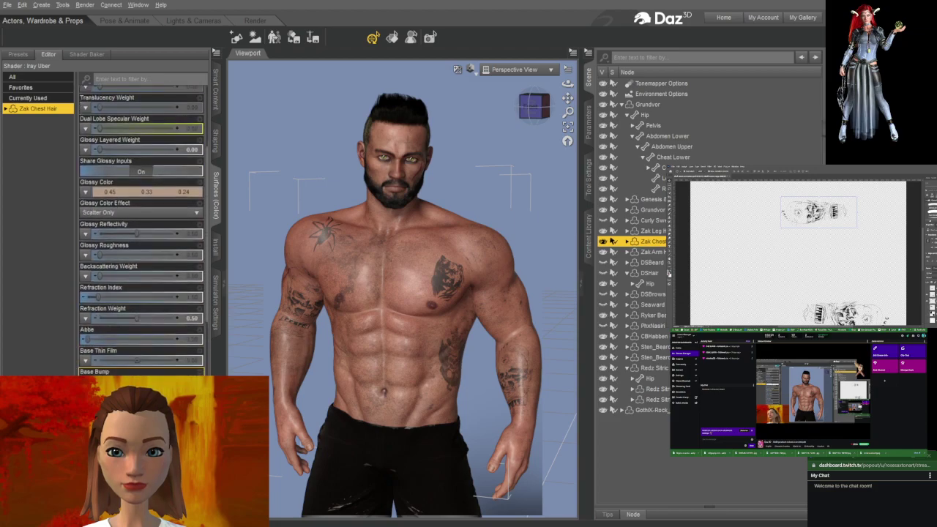
scroll(126, 317, down, 3)
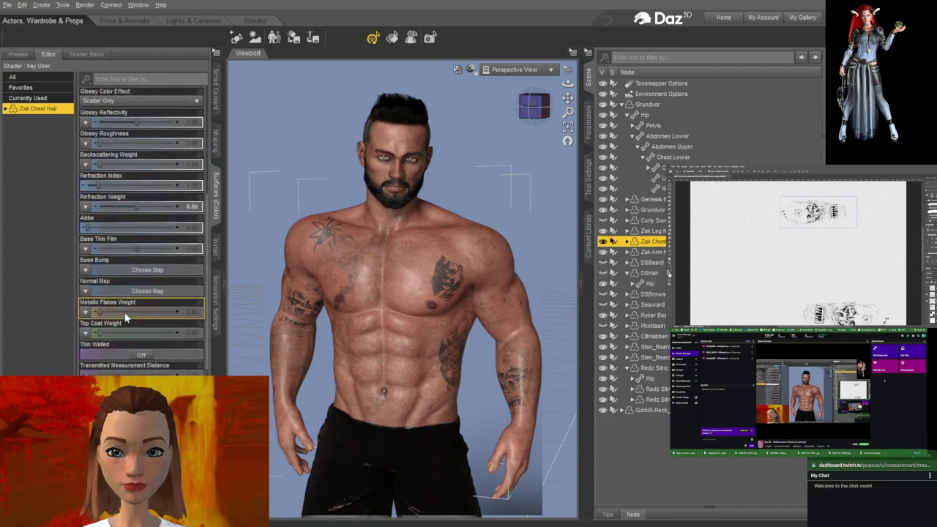
scroll(126, 317, down, 4)
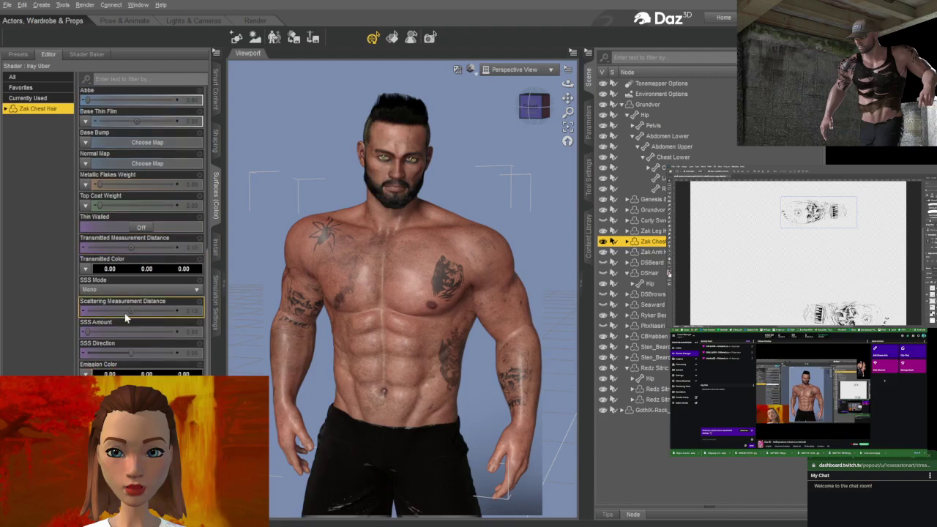
scroll(126, 317, down, 3)
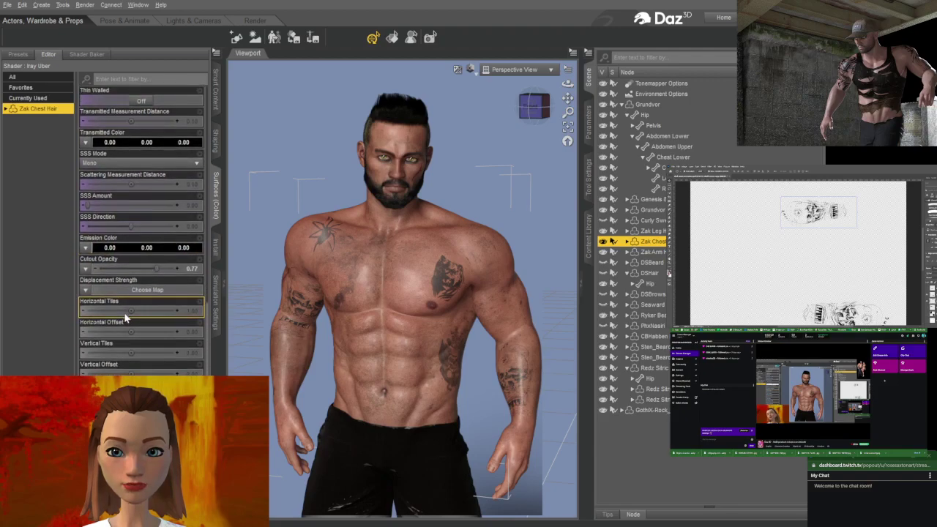
scroll(125, 316, down, 1)
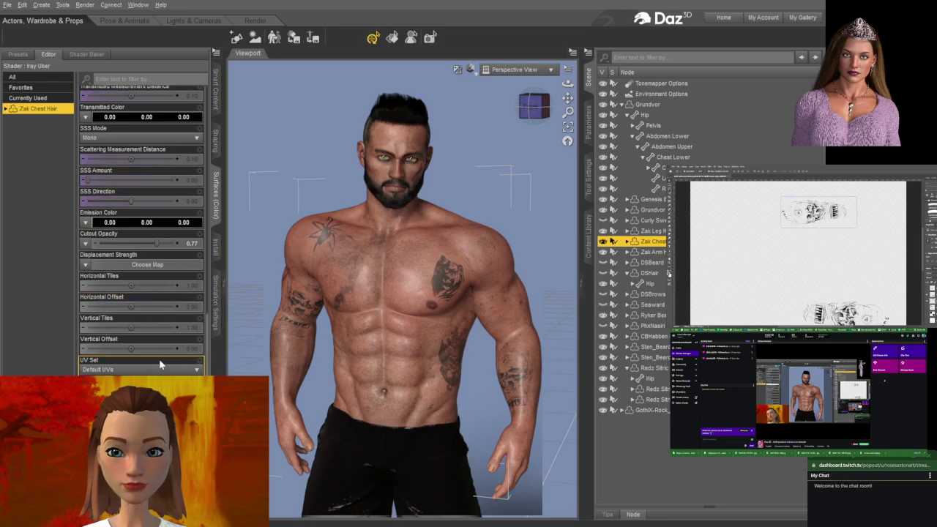
scroll(159, 359, up, 10)
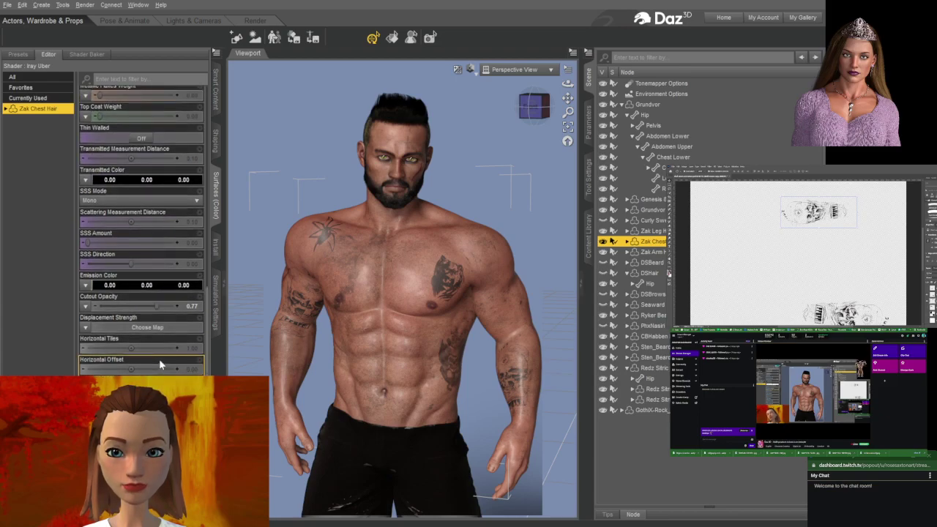
scroll(159, 359, up, 6)
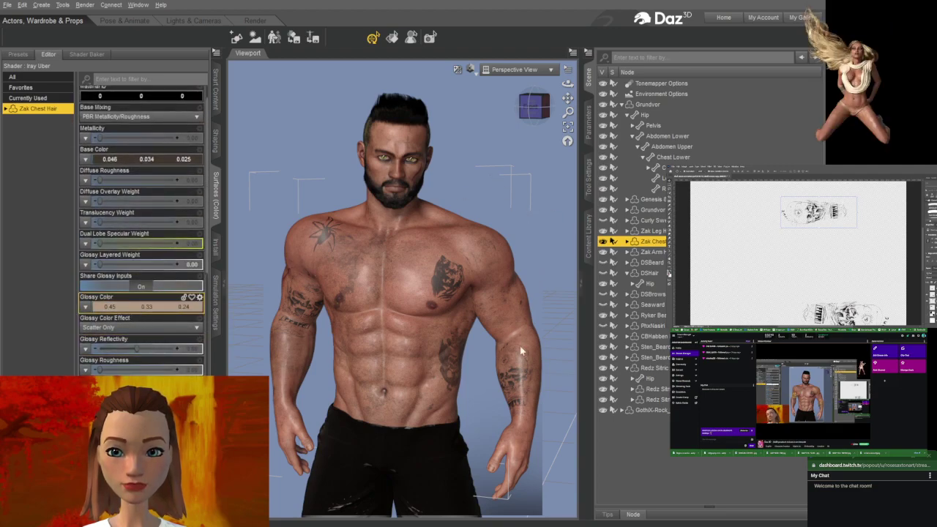
click(473, 340)
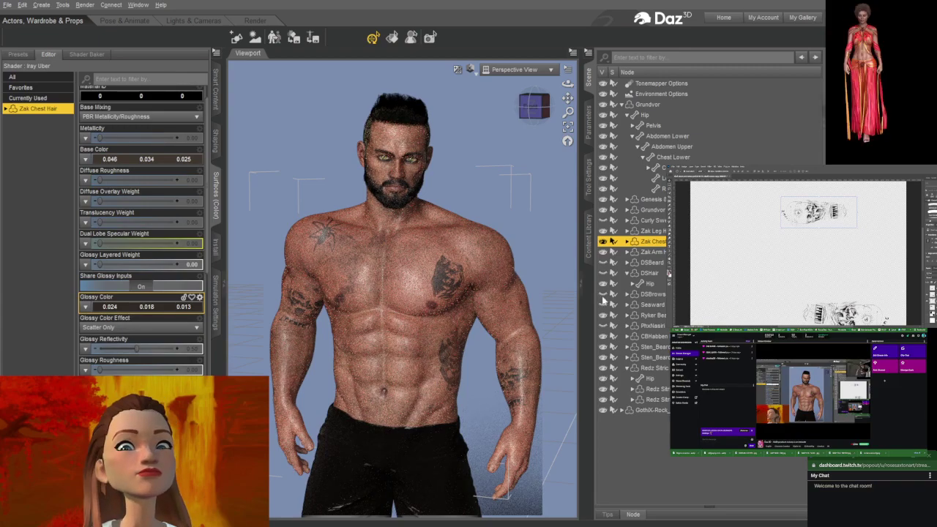
- Set the Base Color of the Zak Chest Hair surface to 0.0037, 0.0026, 0.0020
click(130, 161)
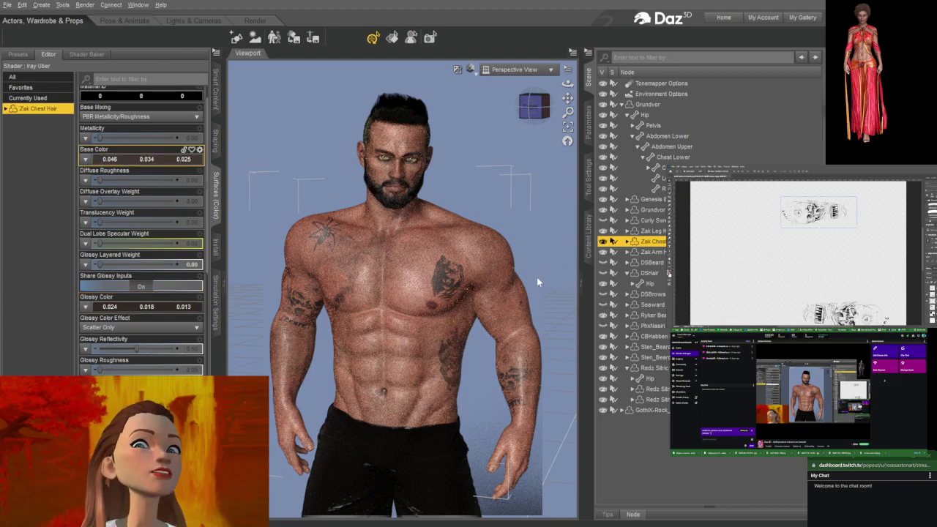
click(469, 345)
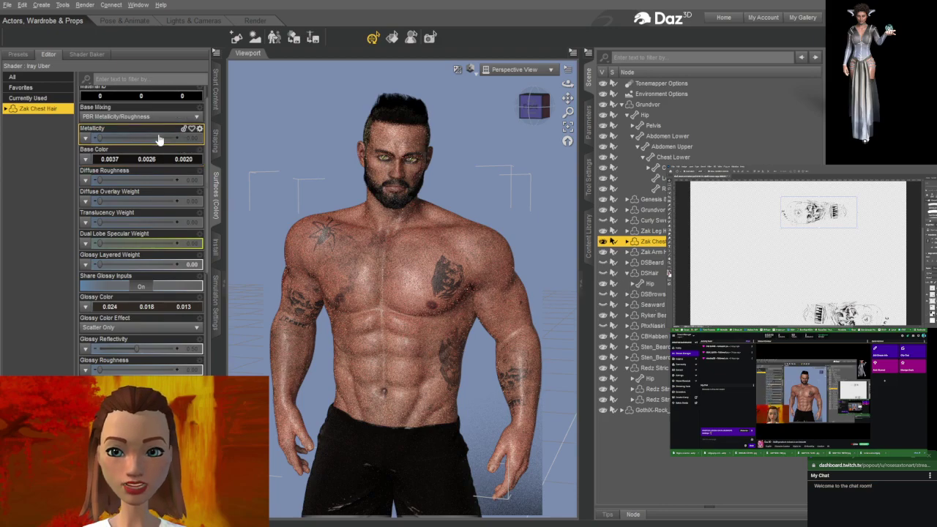
scroll(159, 139, up, 1)
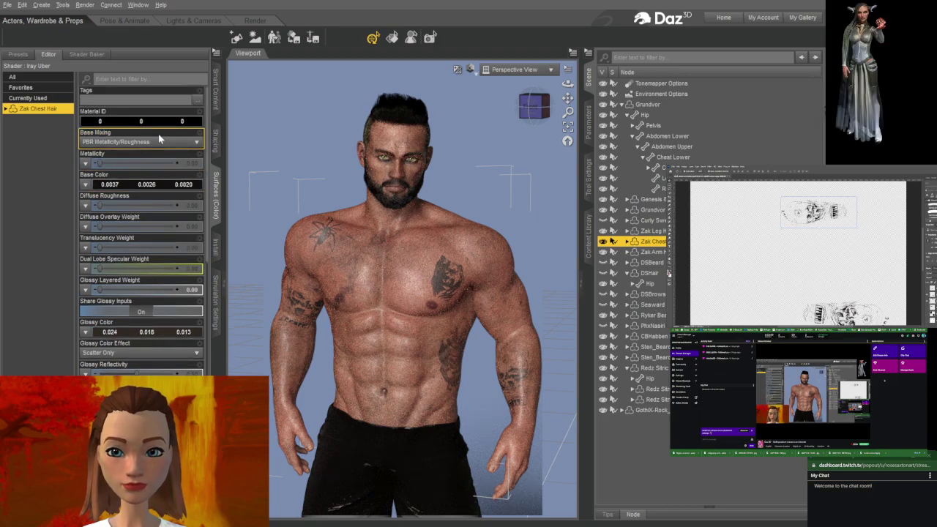
- Raise the Horizontal Offset of the Zak Chest Hair surface to 0.050
scroll(158, 134, down, 2)
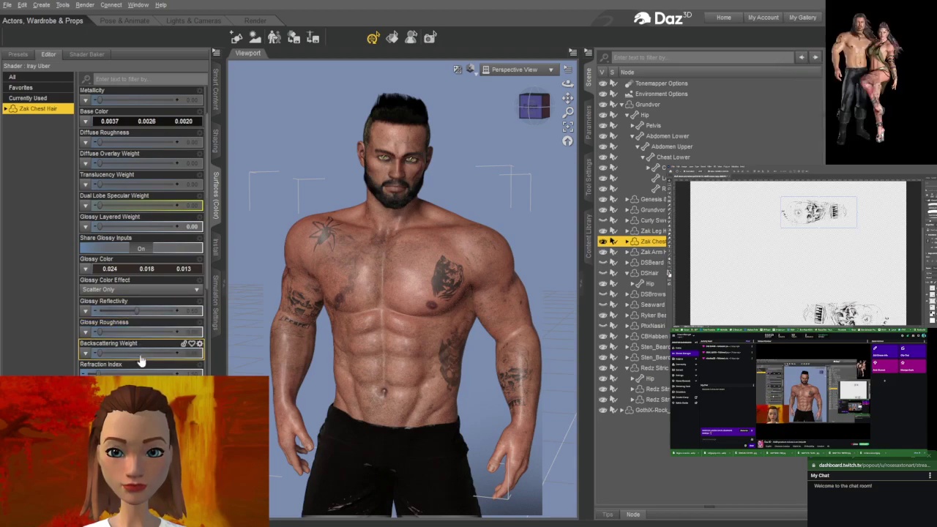
scroll(144, 231, down, 6)
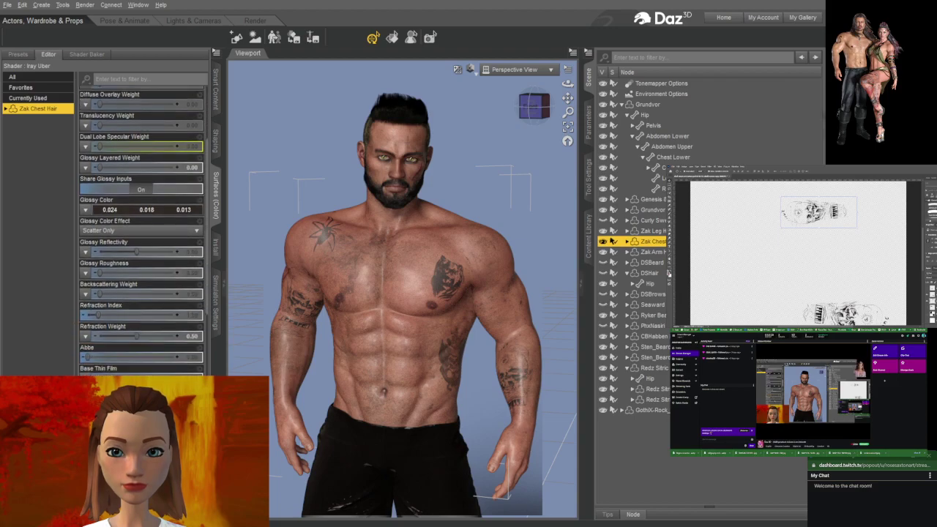
scroll(141, 230, down, 3)
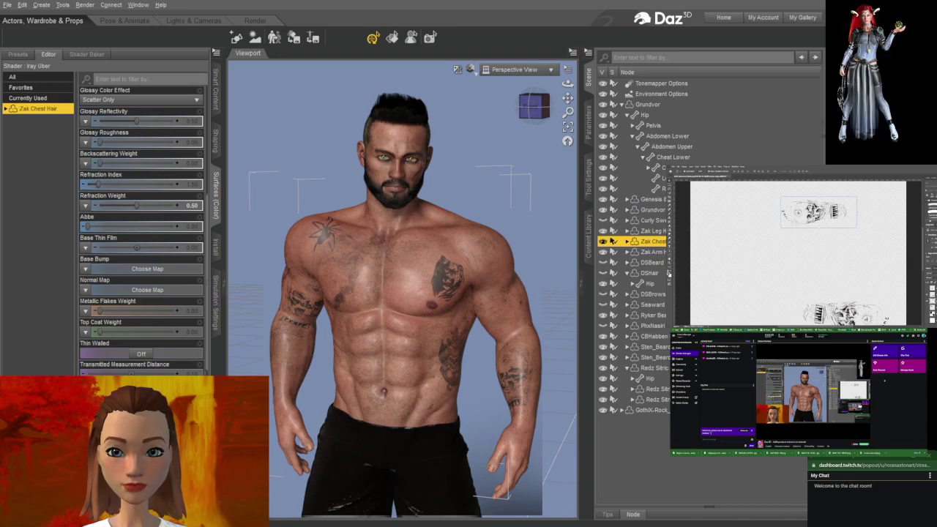
scroll(141, 231, down, 10)
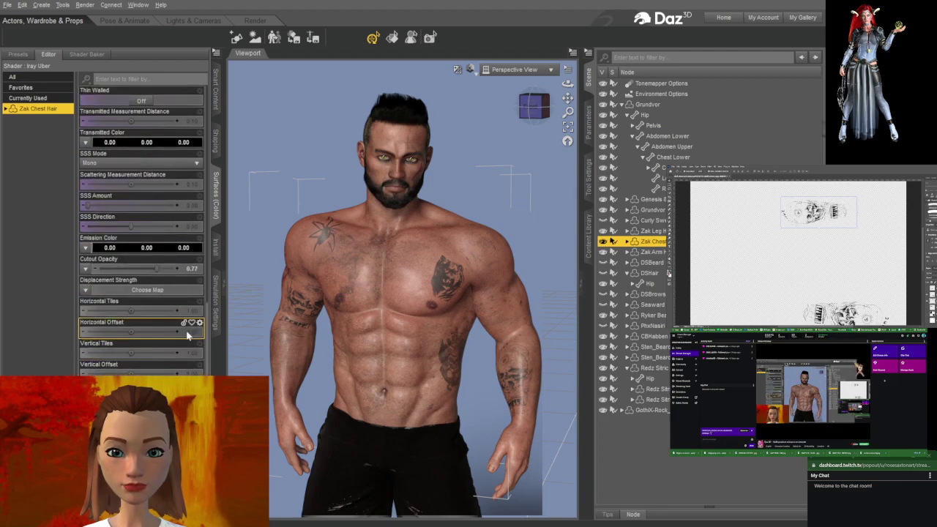
click(177, 333)
click(177, 332)
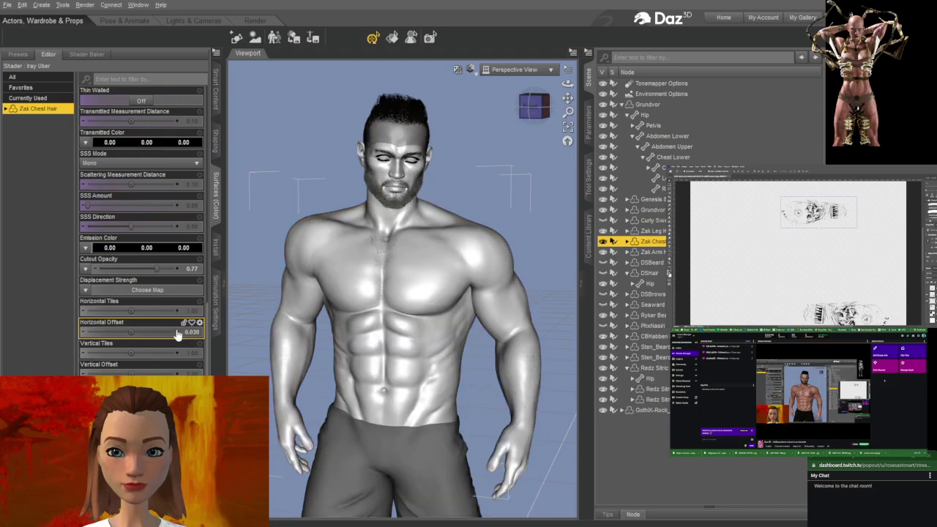
click(178, 332)
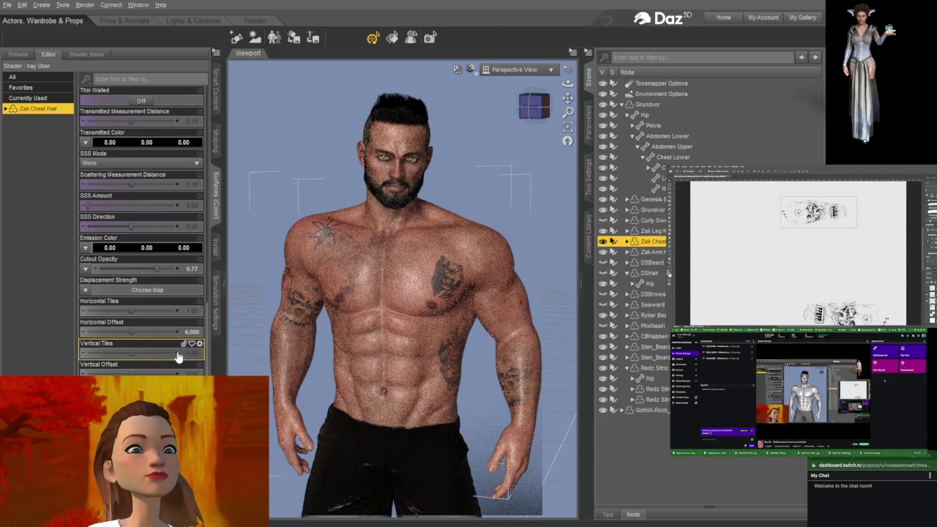
- Raise the Vertical Tiles of the Zak Chest Hair surface to 1.06
drag(179, 355, 177, 356)
click(177, 354)
click(177, 354)
click(178, 356)
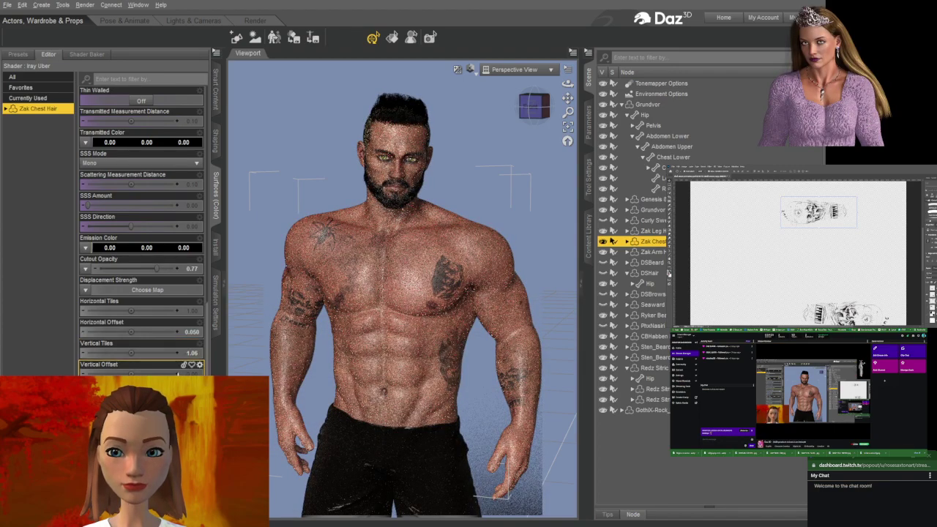
- Raise the Vertical Offset of the Zak Chest Hair surface to 0.11
click(177, 374)
click(177, 375)
click(177, 374)
click(177, 374)
click(177, 374)
click(177, 374)
click(177, 374)
click(177, 374)
click(177, 374)
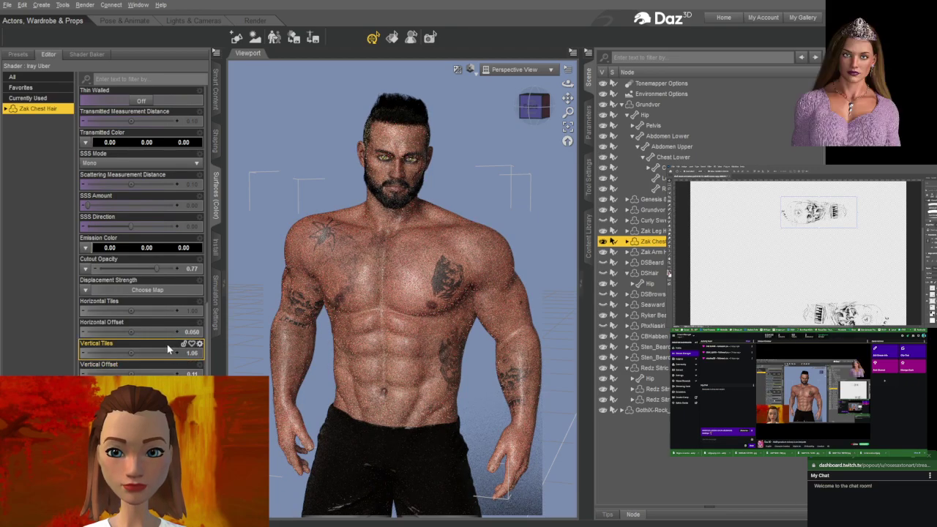
- Raise the Horizontal Tiles of the Zak Chest Hair surface to 1.06
click(177, 311)
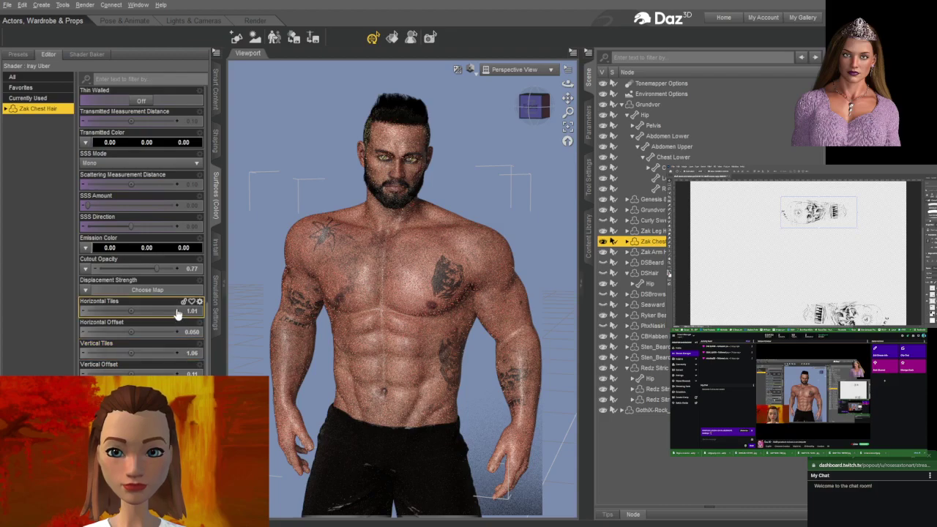
click(176, 311)
click(177, 311)
click(177, 311)
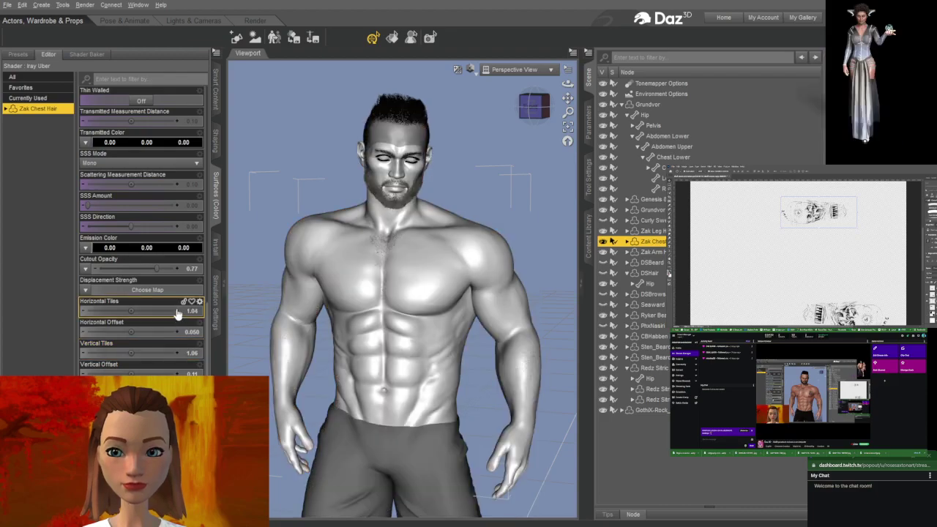
click(176, 311)
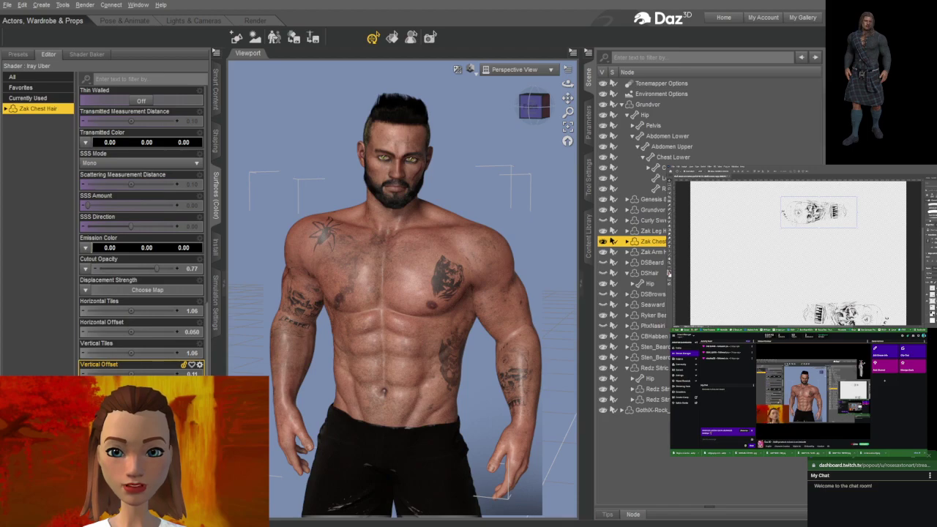
- Set both the Vertical Offset and the Horizontal Offset of the Zak Chest Hair surface to 0
click(193, 374)
key(Return)
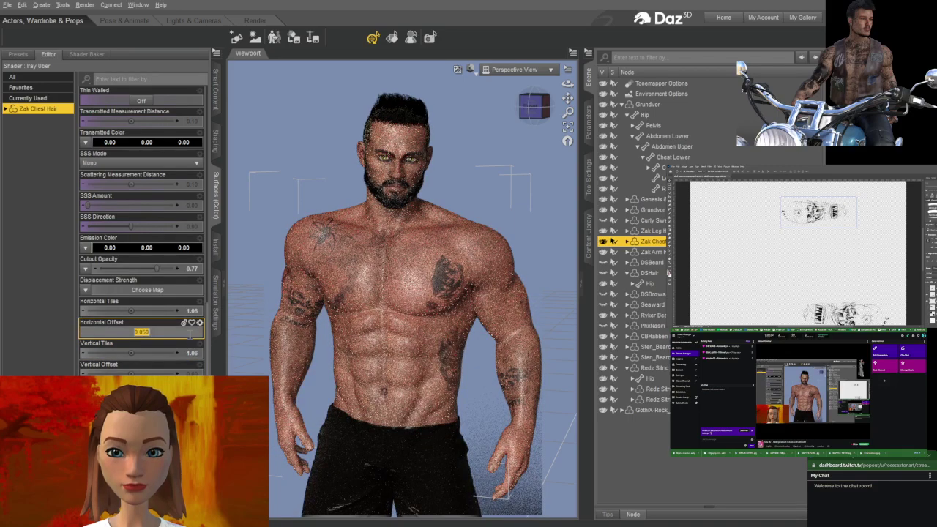
key(Return)
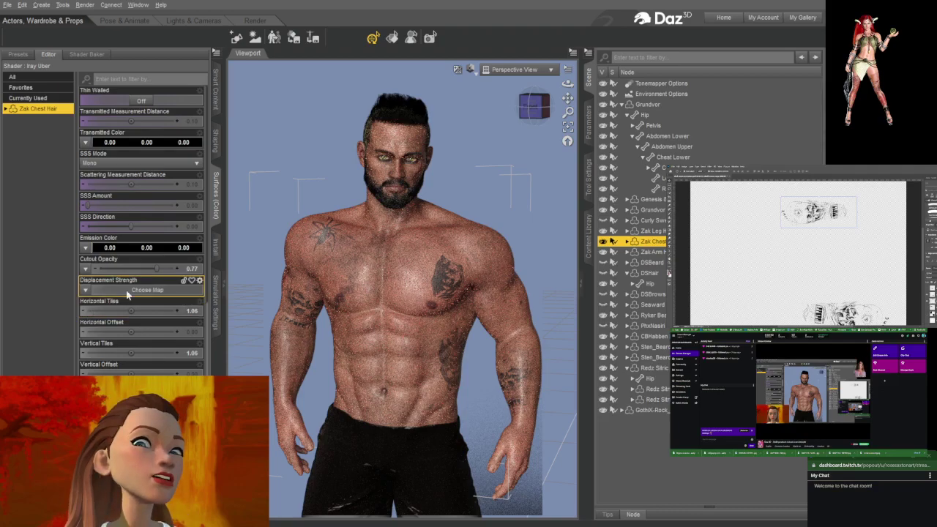
- Set the Horizontal Tiles and Vertical Tiles of the Zak Chest Hair surface to 2
click(189, 313)
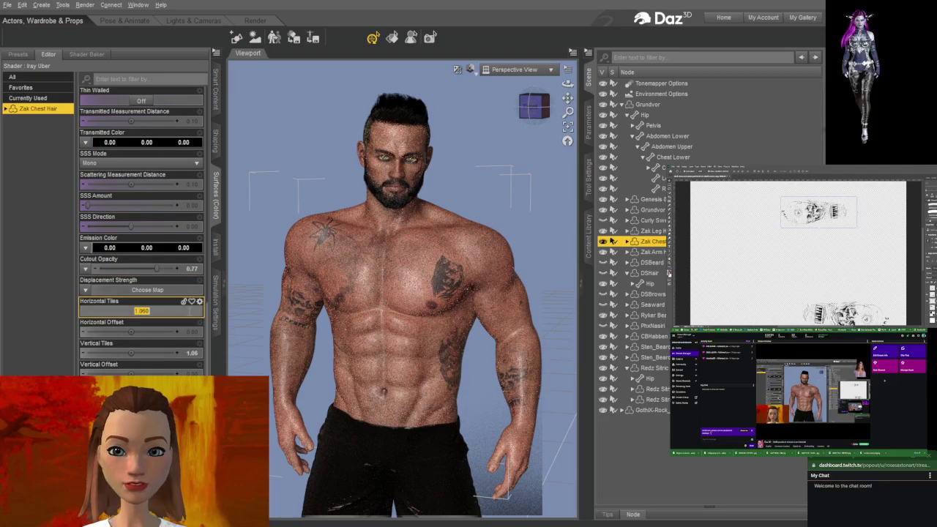
text(2)
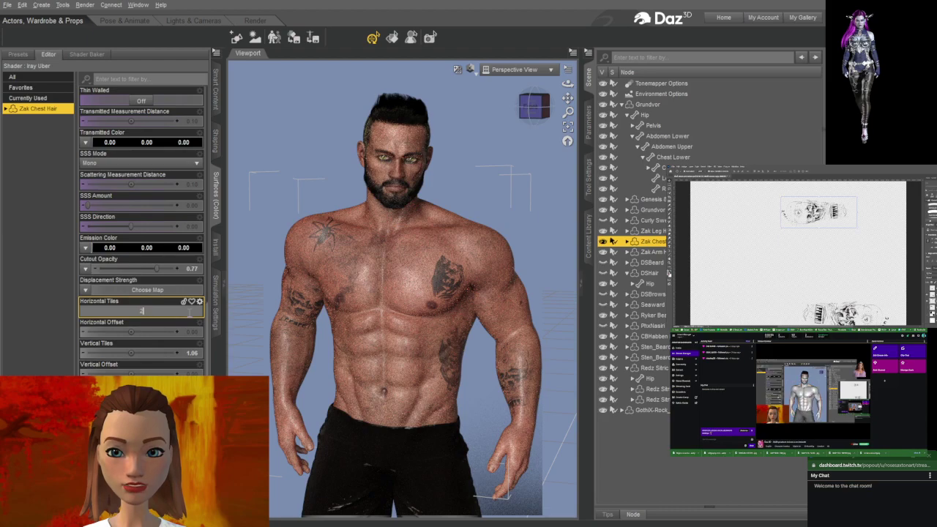
key(Return)
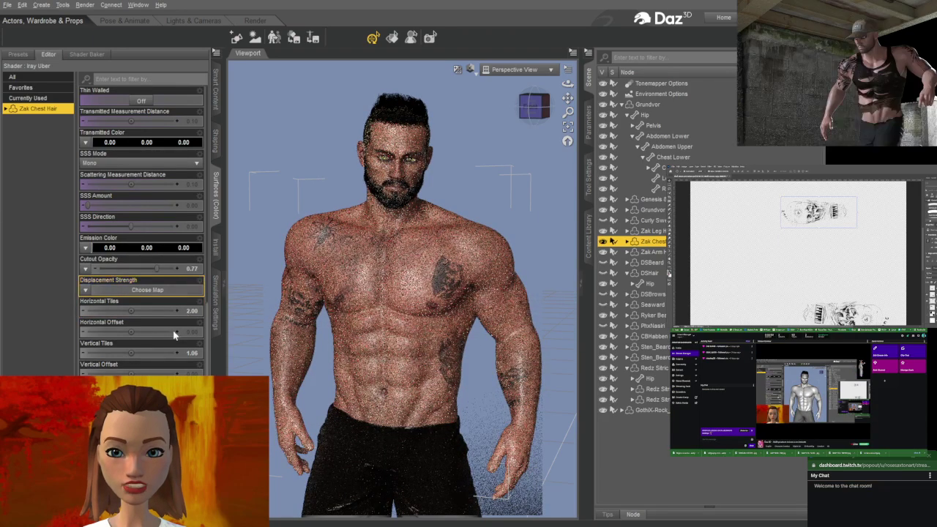
click(188, 355)
text(2)
key(Return)
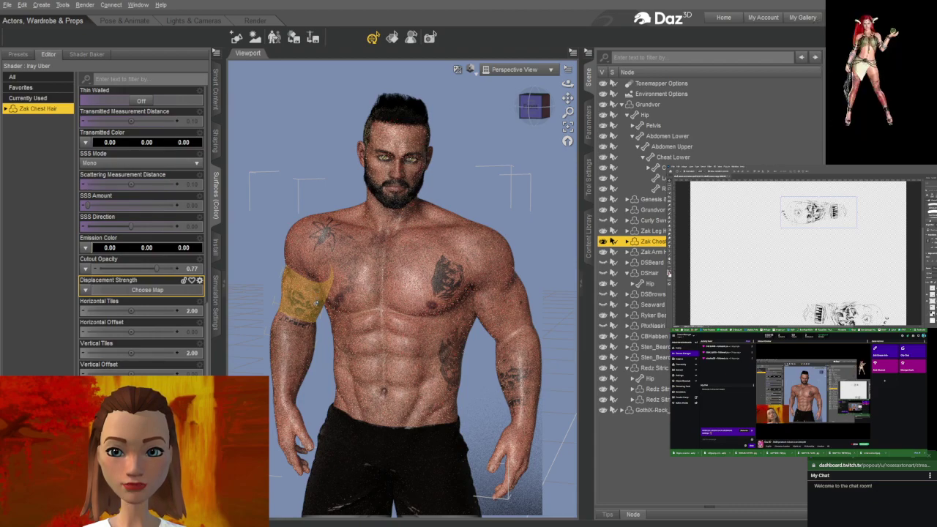
- Set the Horizontal Tiles and Vertical Tiles of the Zak Chest Hair surface to -1
click(189, 311)
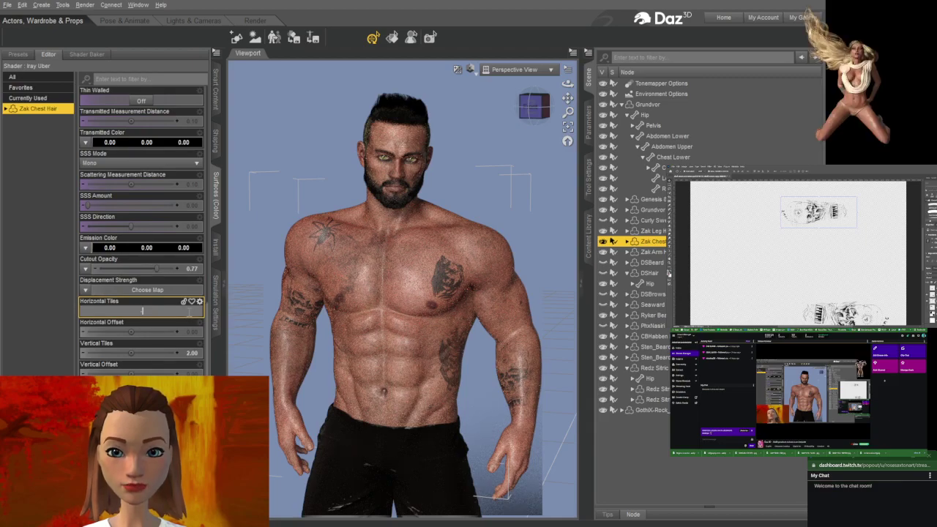
text(1)
key(Return)
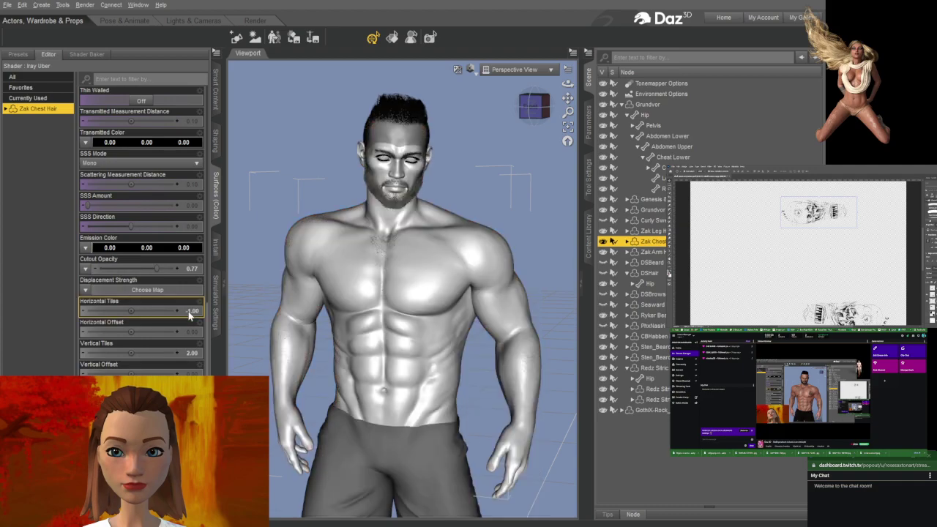
click(187, 353)
text(1)
key(Return)
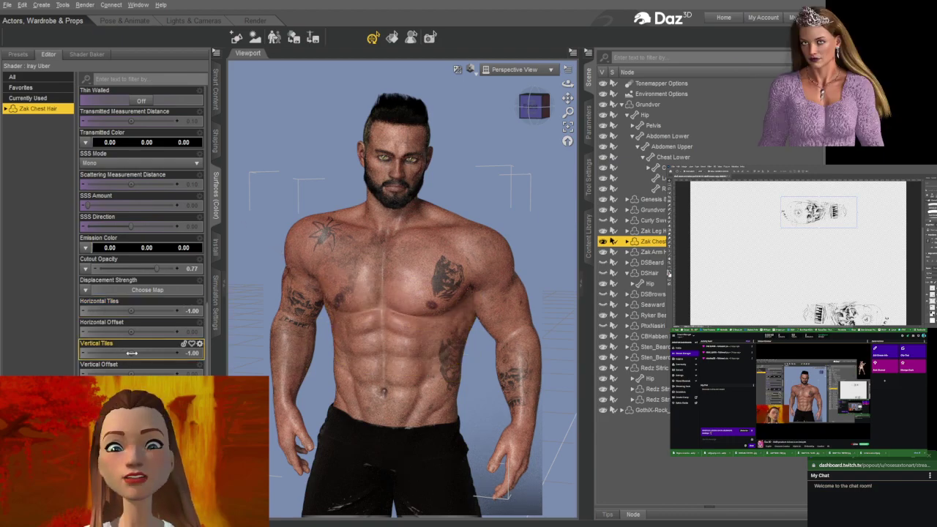
- Raise the Cutout Opacity of the Zak Chest Hair surface to 1.00
scroll(132, 354, down, 1)
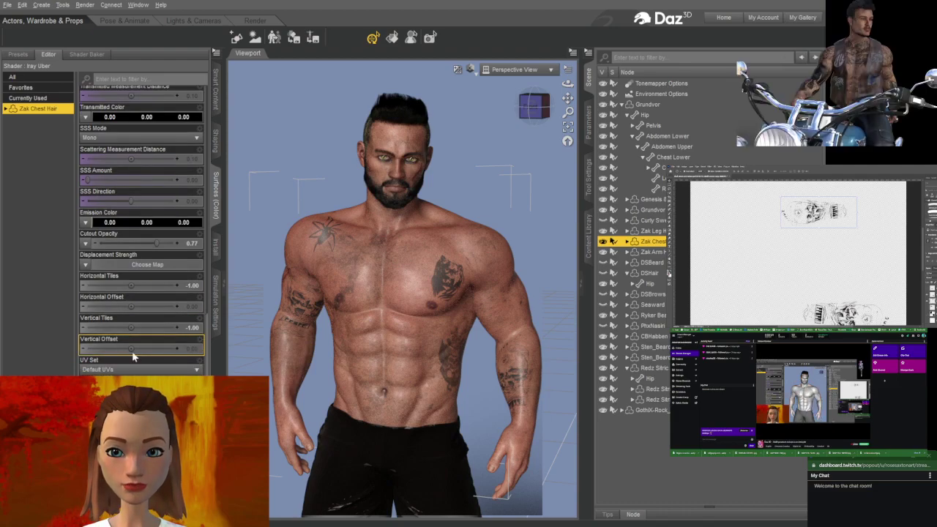
scroll(132, 356, up, 3)
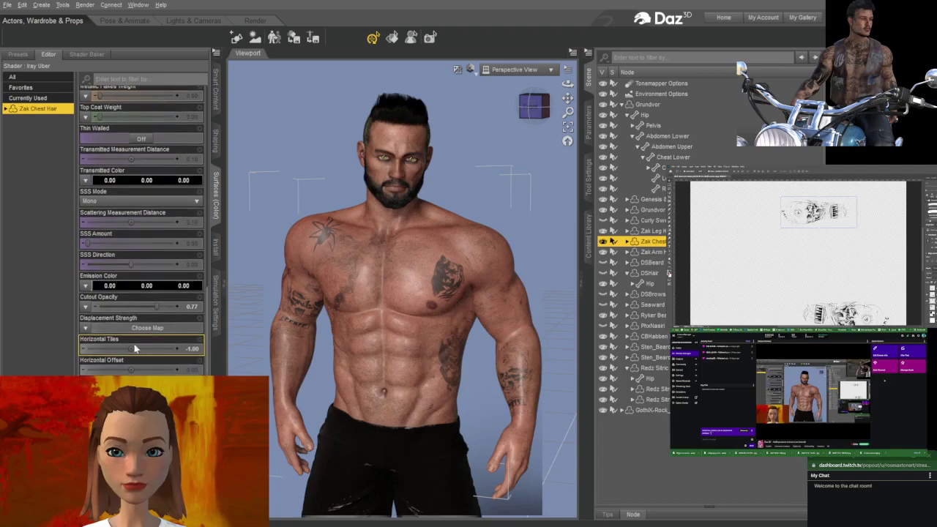
drag(155, 306, 173, 307)
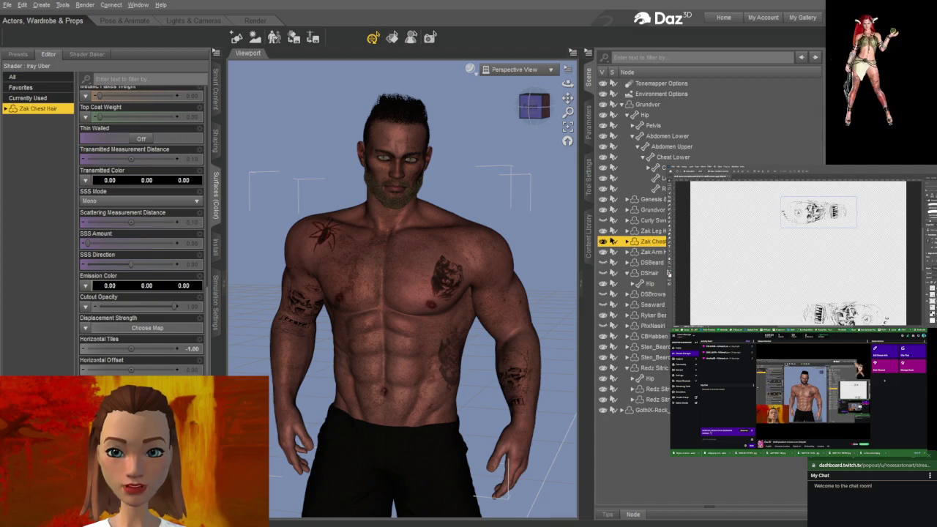
- Set the Horizontal Tiles of the Zak Chest Hair surface to -5
click(193, 349)
text(1)
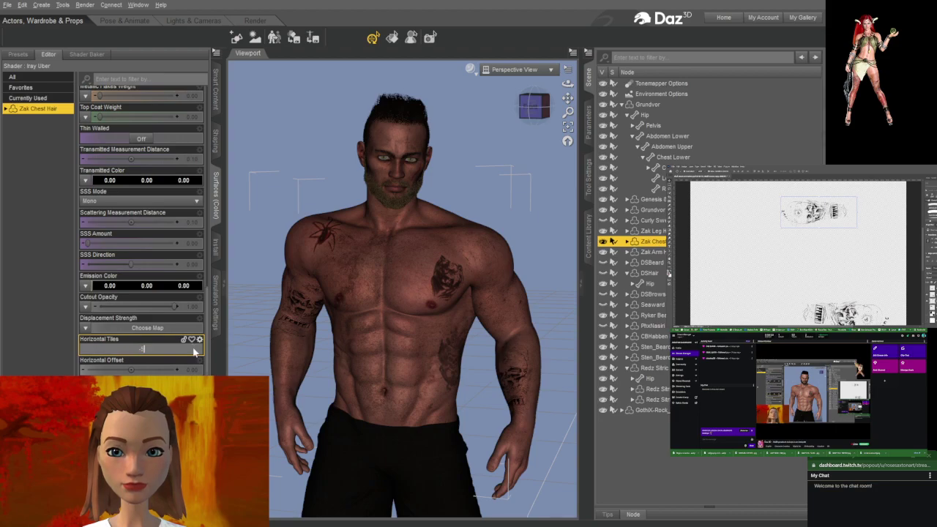
key(Return)
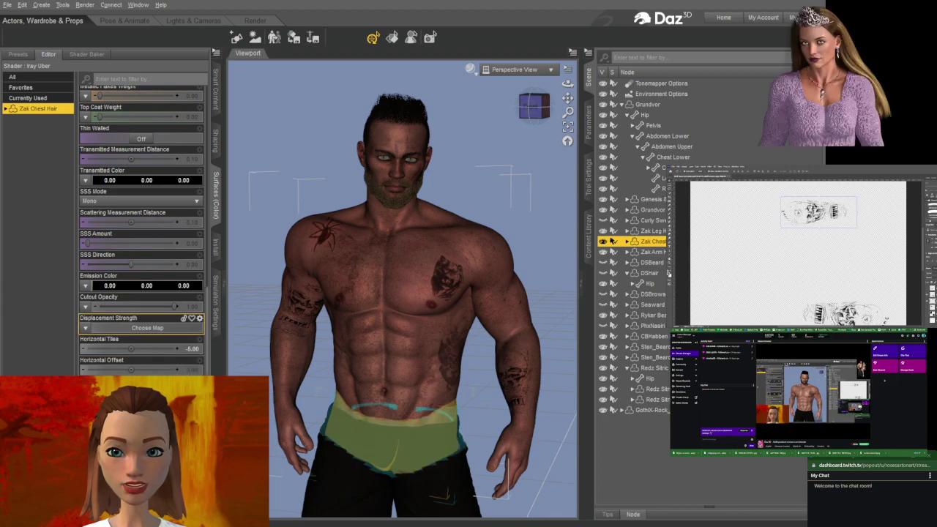
- Toggle the visibility of Zak Chest Hair in the scene to compare the chest with and without it
click(605, 242)
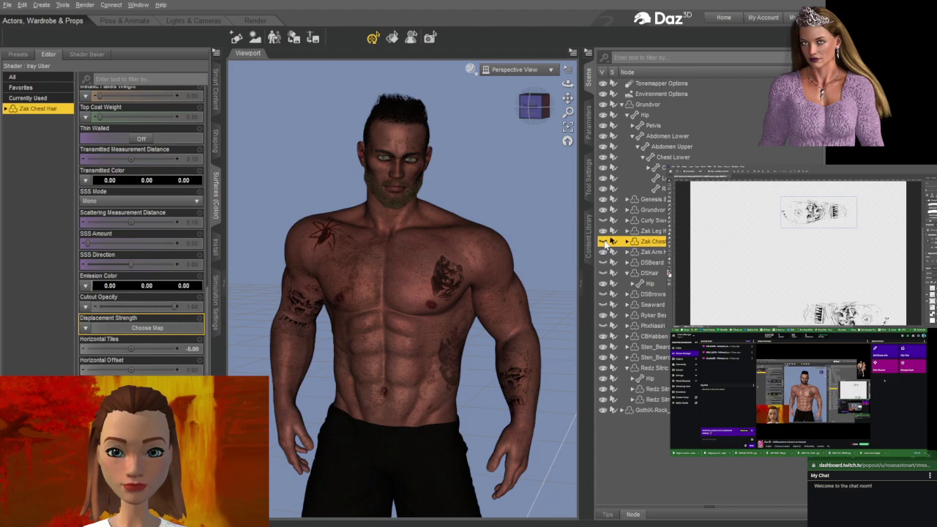
click(604, 243)
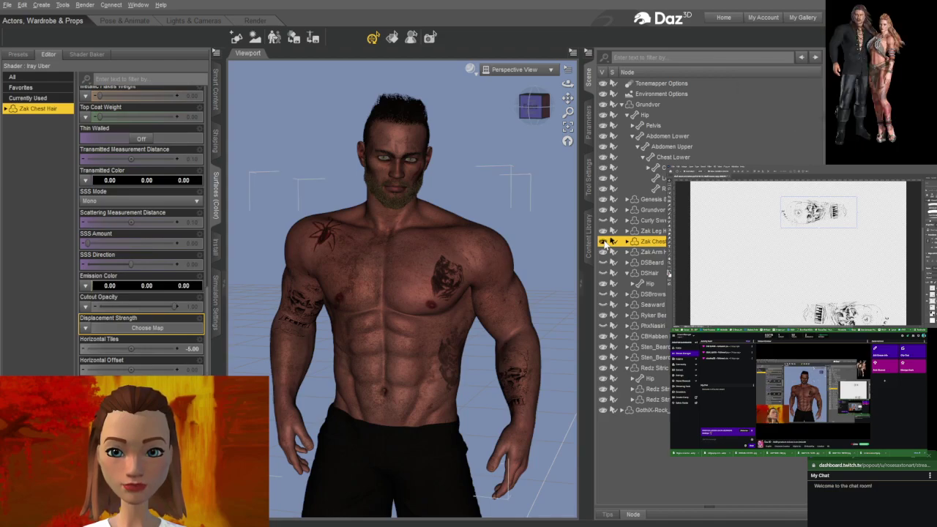
click(605, 241)
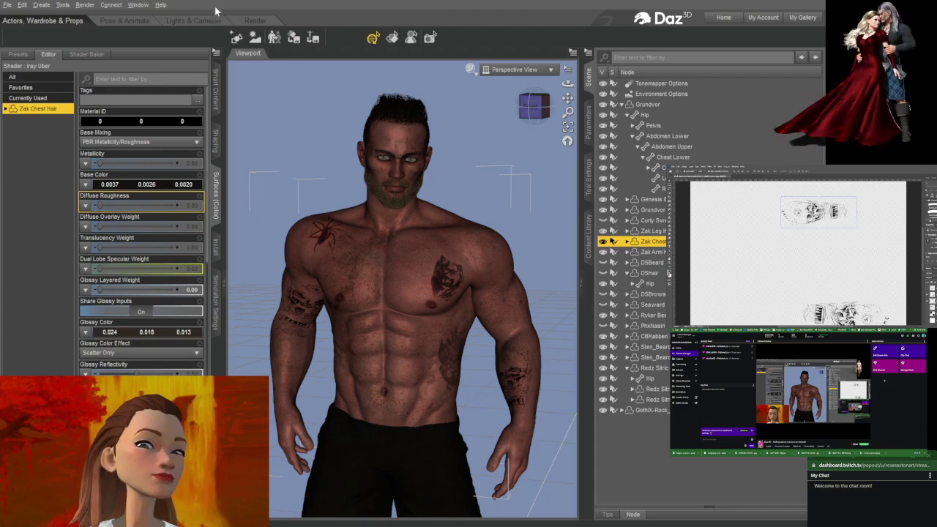
- Switch to the Render workspace and examine the figure's render from head to hands, checking the chest hair and tattoos
click(242, 24)
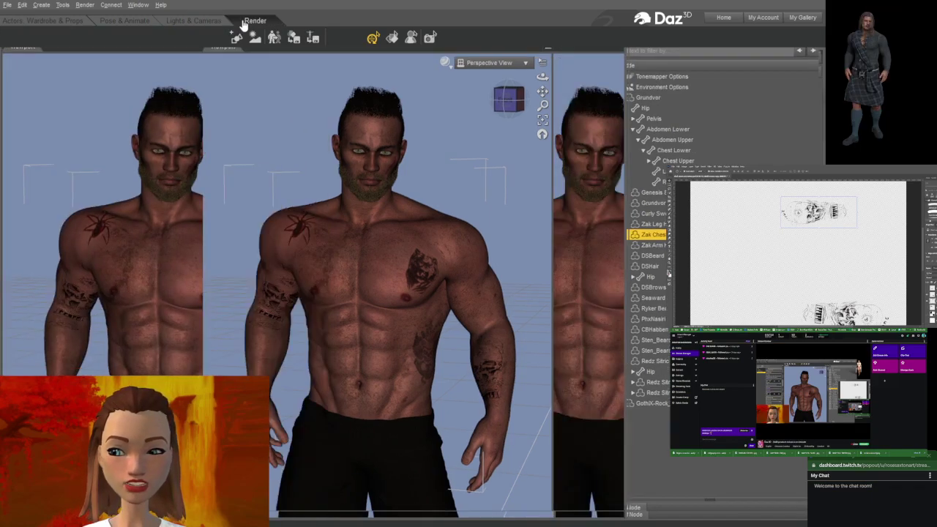
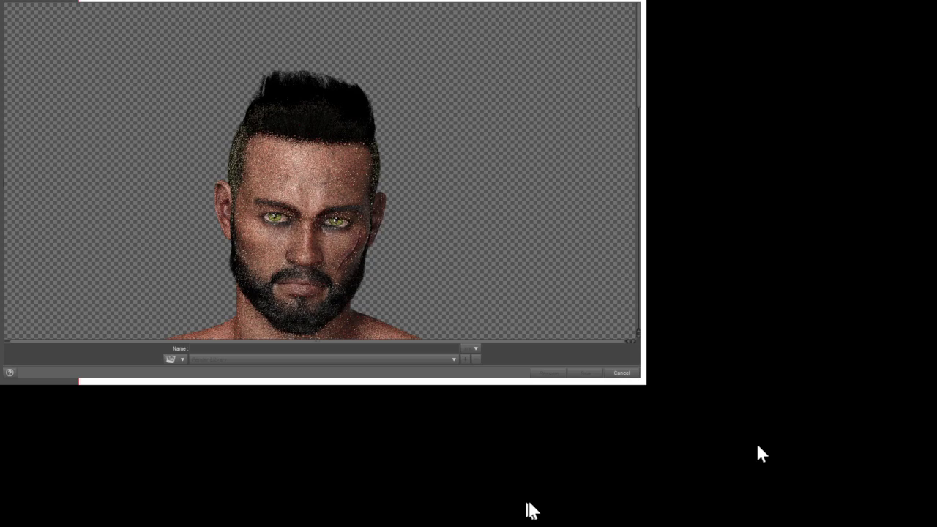
scroll(319, 170, down, 3)
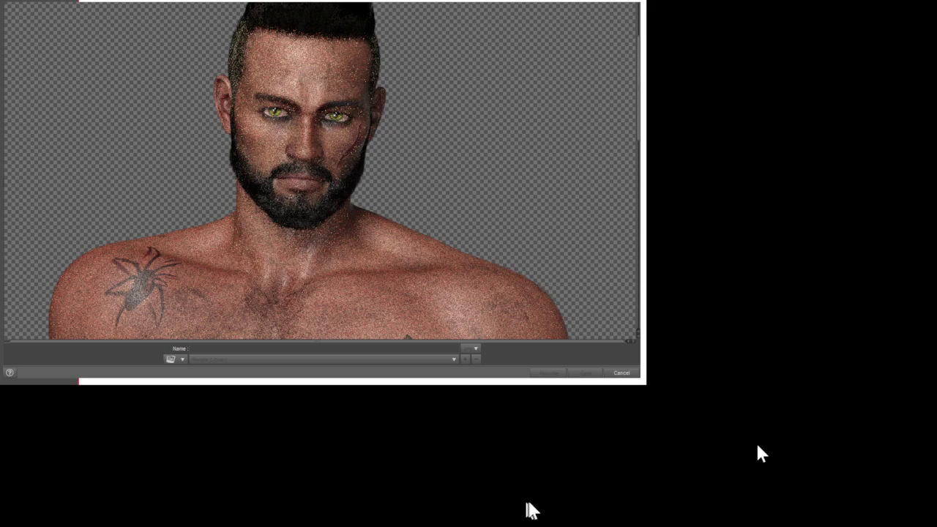
scroll(319, 170, down, 7)
scroll(319, 170, up, 8)
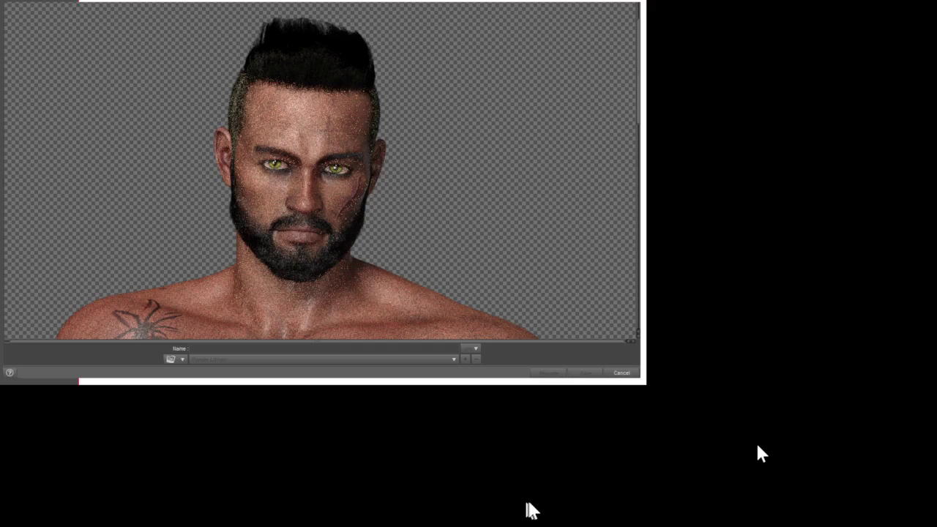
scroll(318, 171, up, 1)
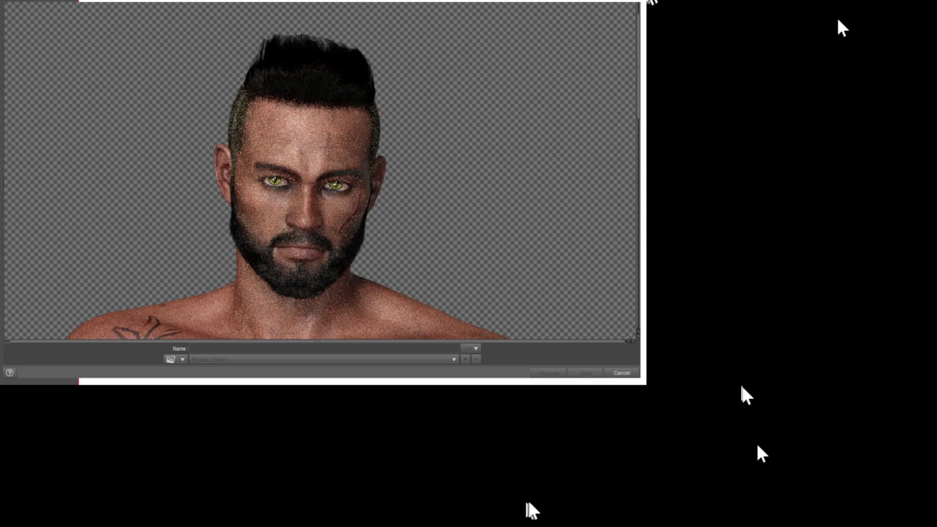
drag(638, 66, 638, 210)
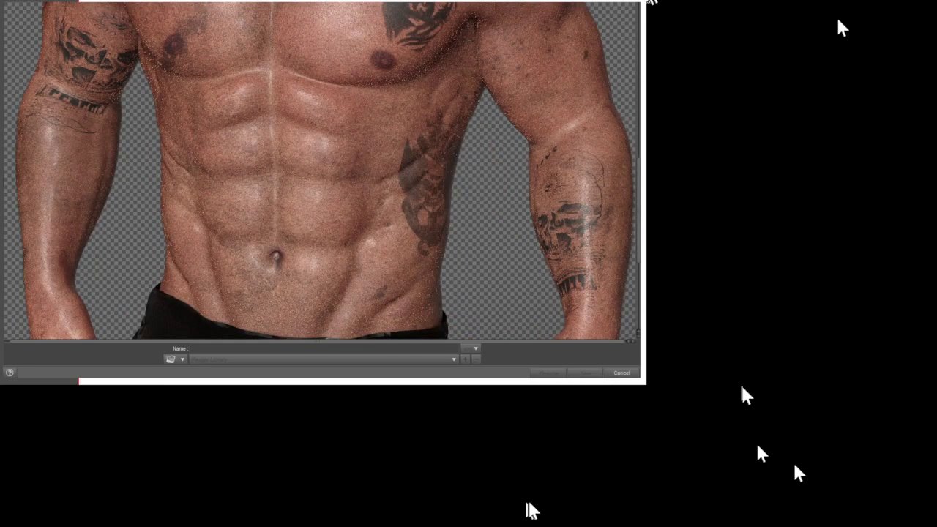
scroll(322, 170, up, 5)
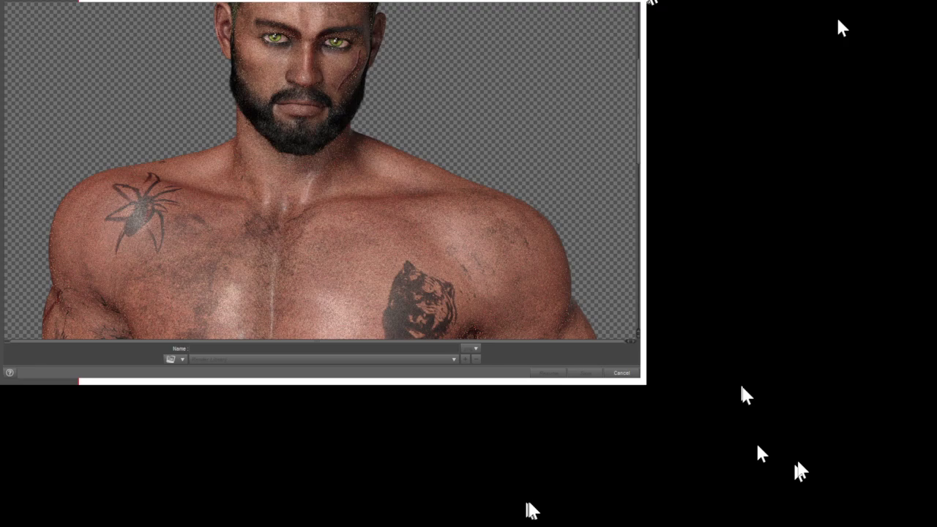
scroll(320, 171, up, 3)
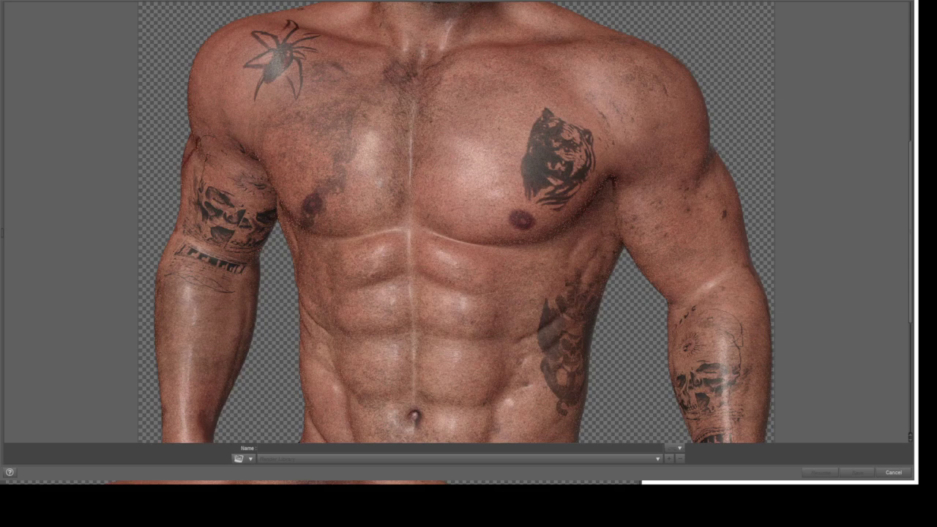
scroll(457, 222, up, 5)
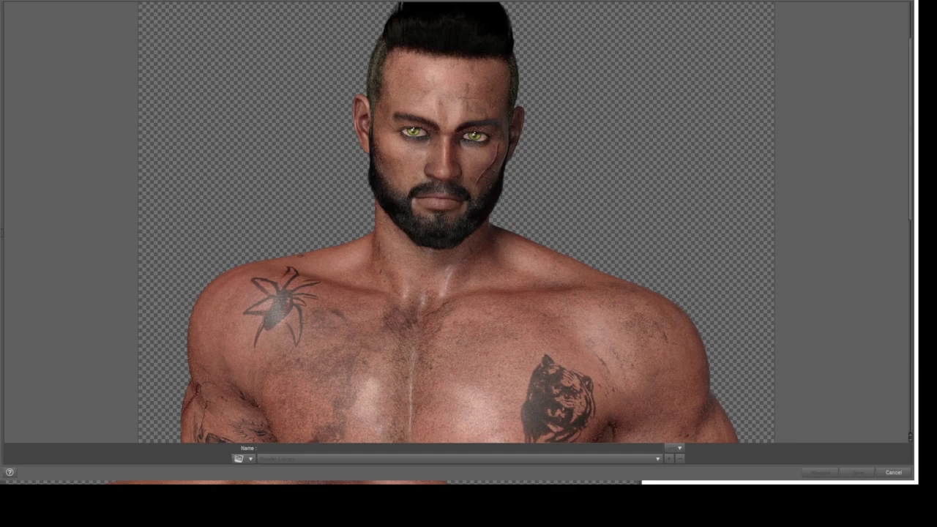
scroll(462, 224, down, 5)
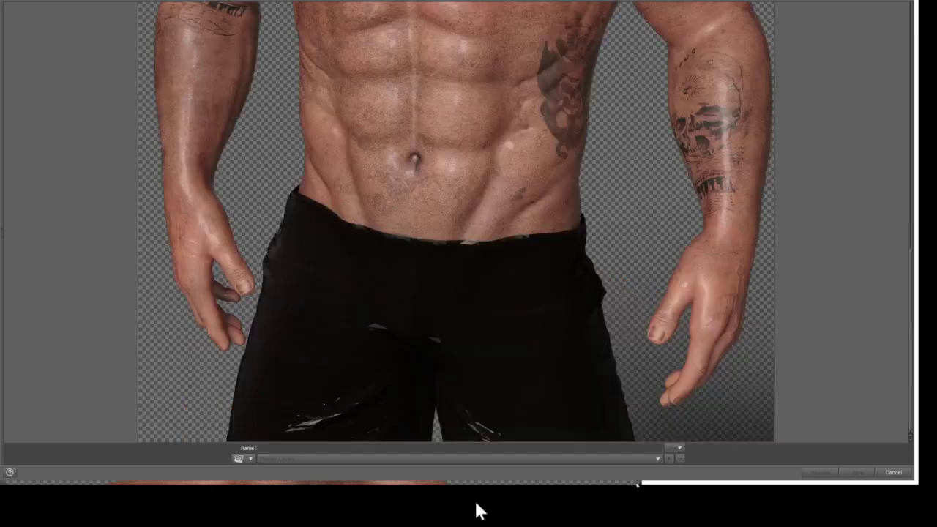
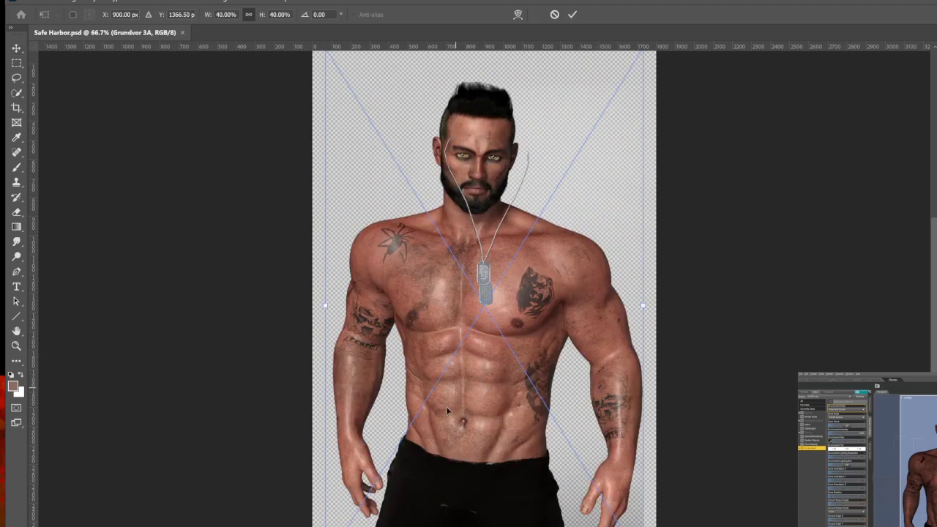
- Scale the Grundvor 3A render to 44.96% and reposition it so the torso fills the canvas and the top of the head is cropped
drag(324, 526, 375, 456)
drag(429, 406, 409, 374)
drag(360, 442, 303, 492)
drag(369, 457, 397, 466)
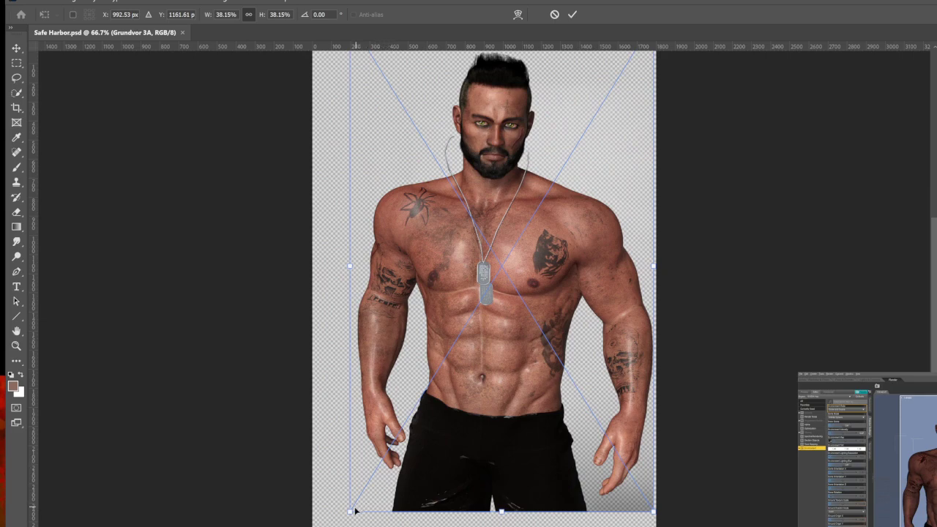
drag(348, 511, 344, 523)
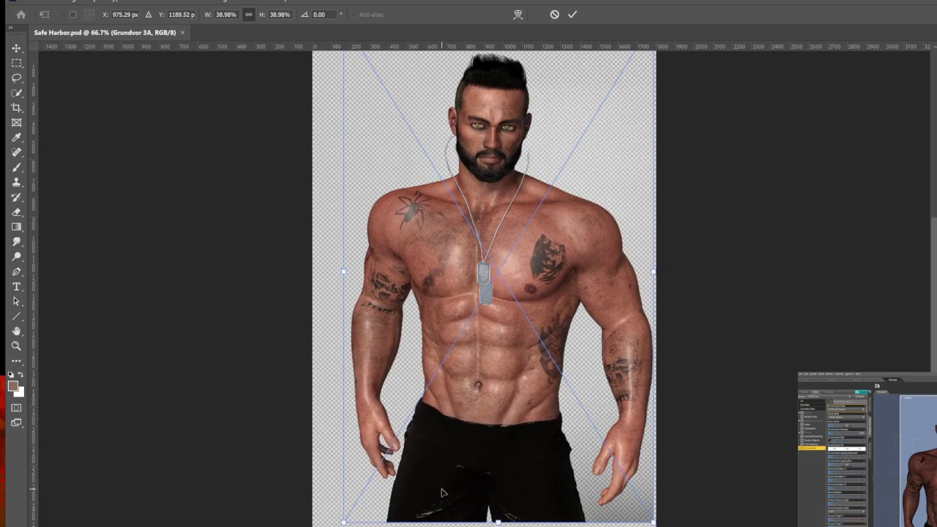
key(ctrl+minus)
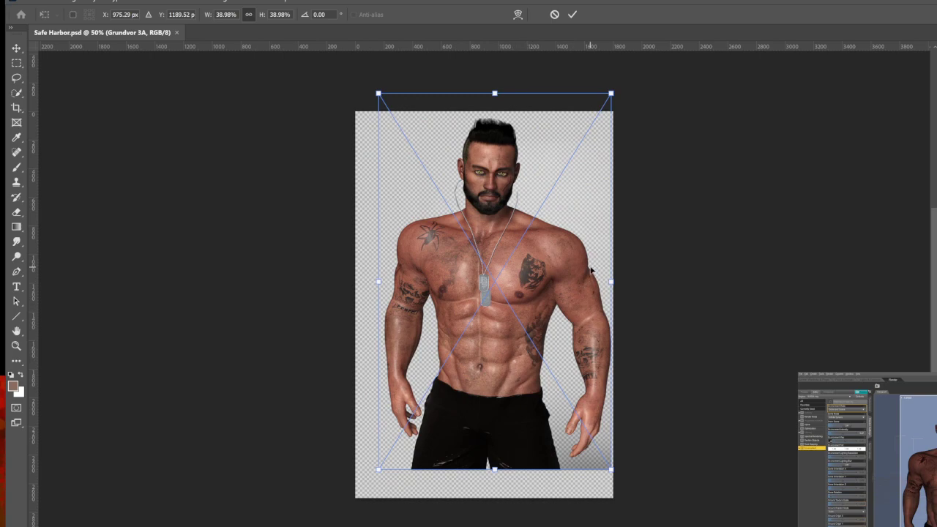
drag(613, 91, 627, 69)
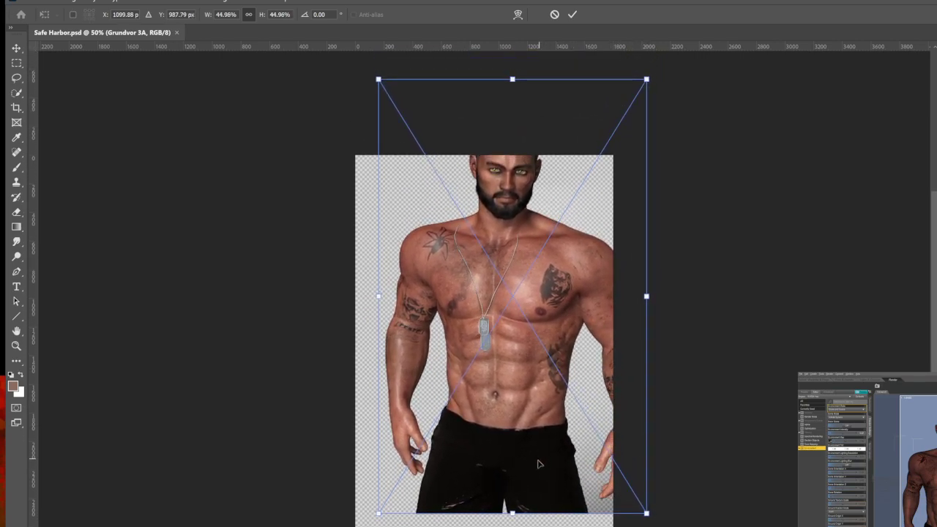
mouse_move(535, 462)
mouse_down()
mouse_move(527, 461)
mouse_move(536, 461)
mouse_up()
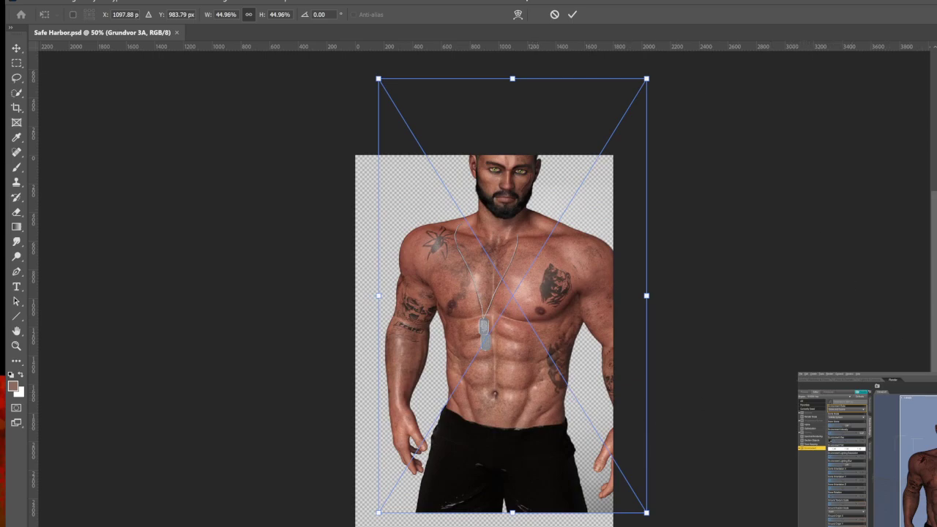
key(Return)
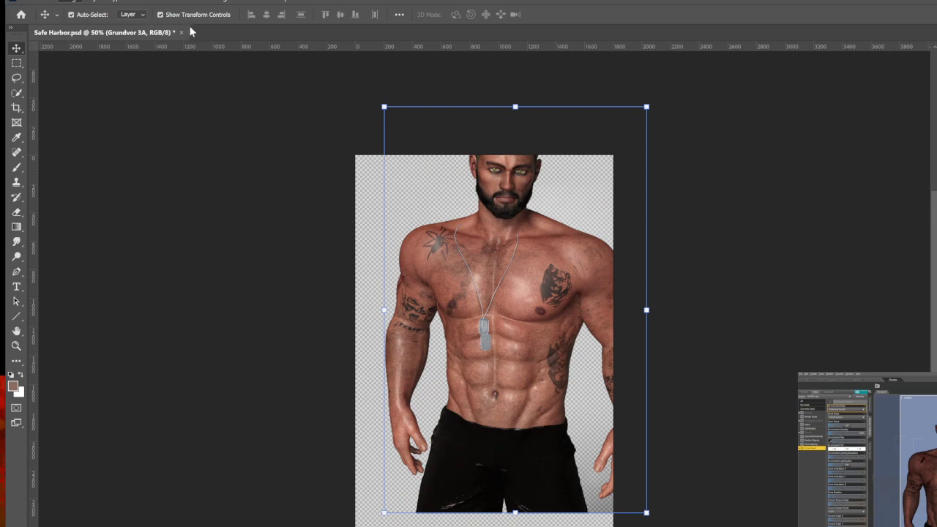
- Brighten the Grundvor 3A render and intensify its contrast and skin colour
key(i)
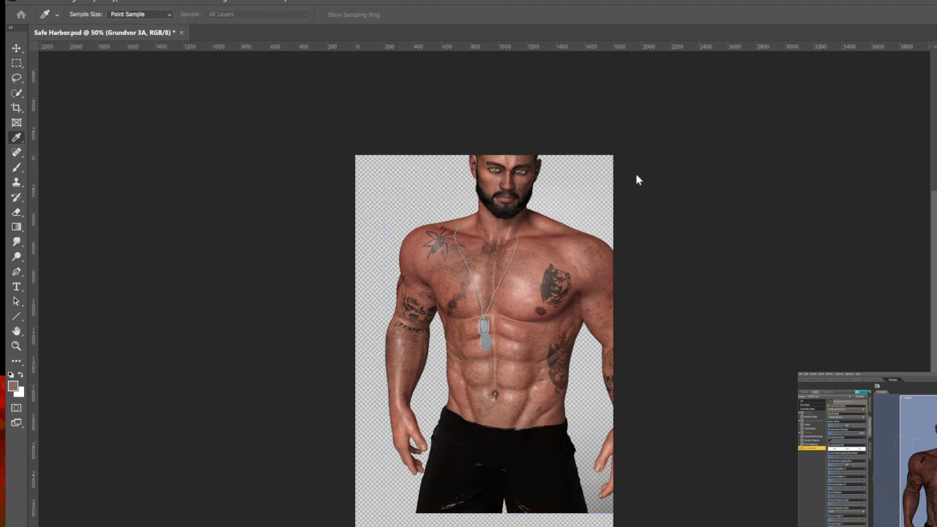
mouse_move(594, 210)
mouse_down()
mouse_move(613, 212)
mouse_move(629, 236)
mouse_move(610, 214)
mouse_up()
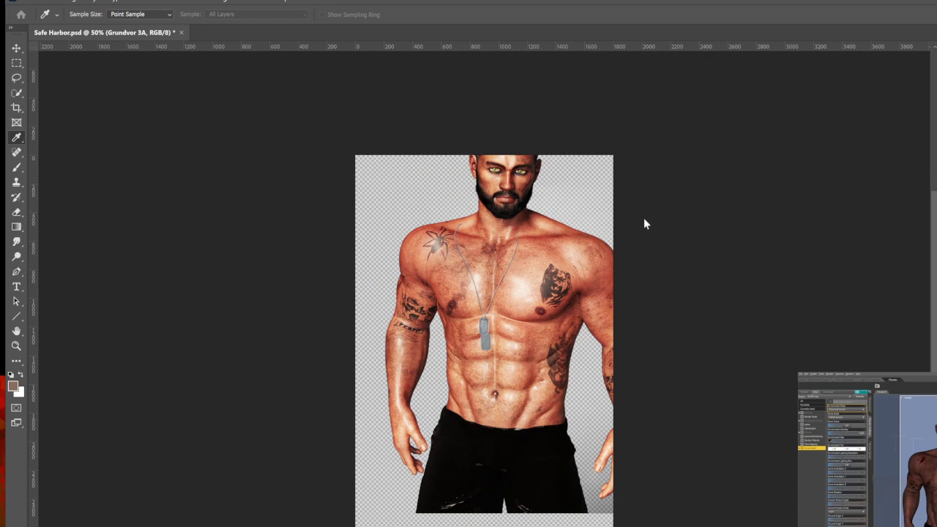
key(v)
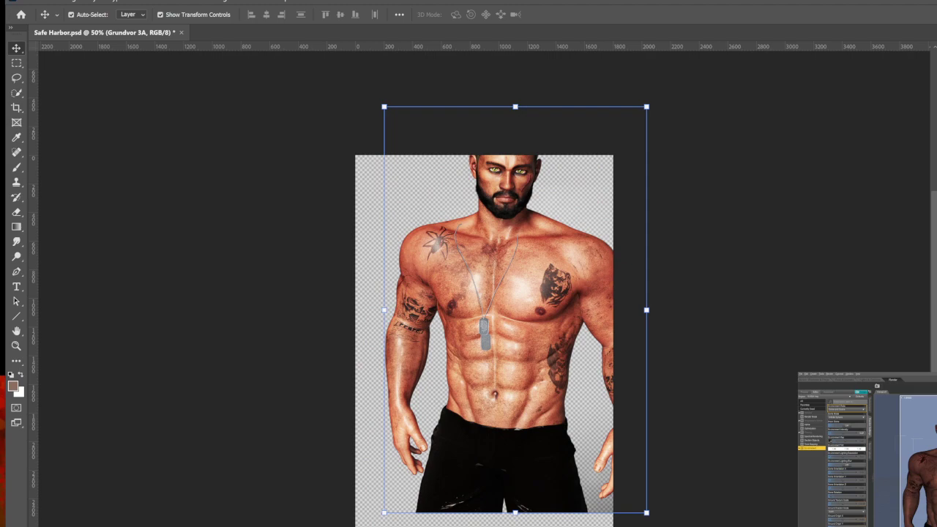
- Move the dog tag layer up to the figure's neck and chest and rotate it to 3.81 degrees
click(936, 308)
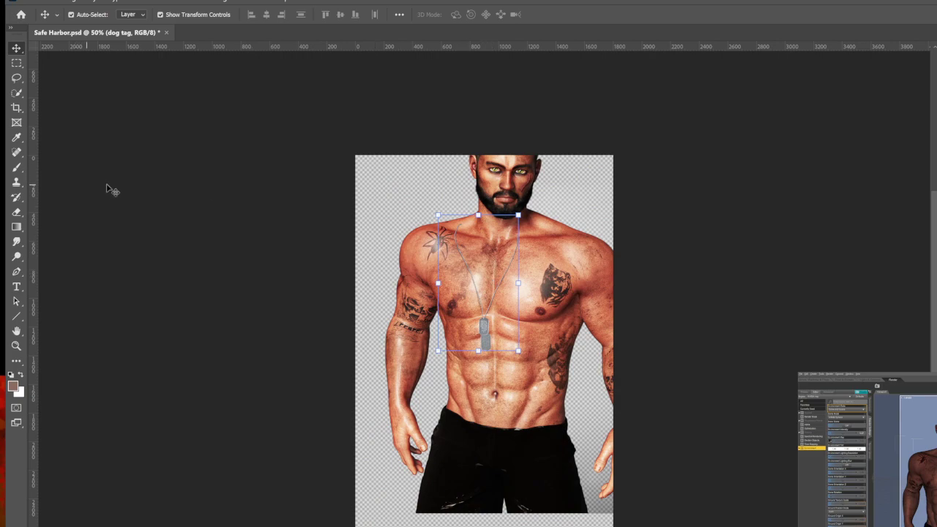
click(516, 216)
drag(498, 259, 514, 223)
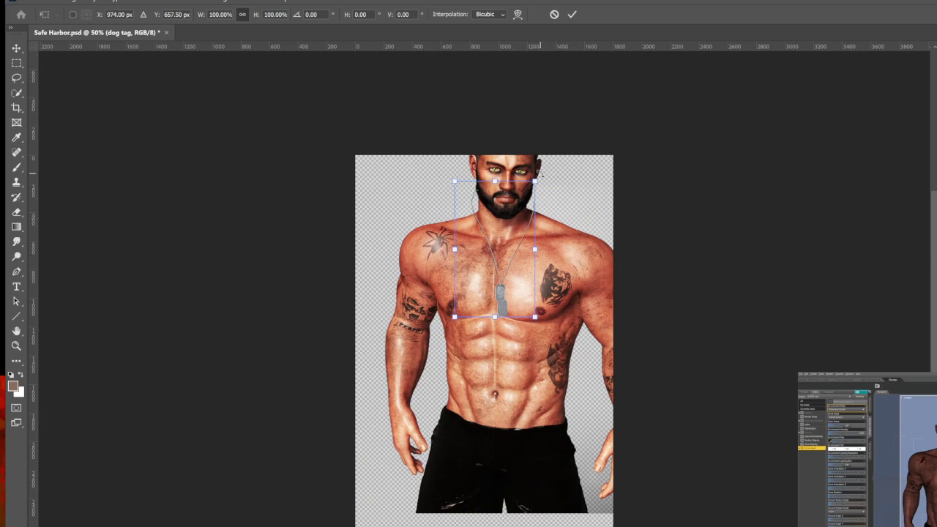
drag(539, 174, 518, 223)
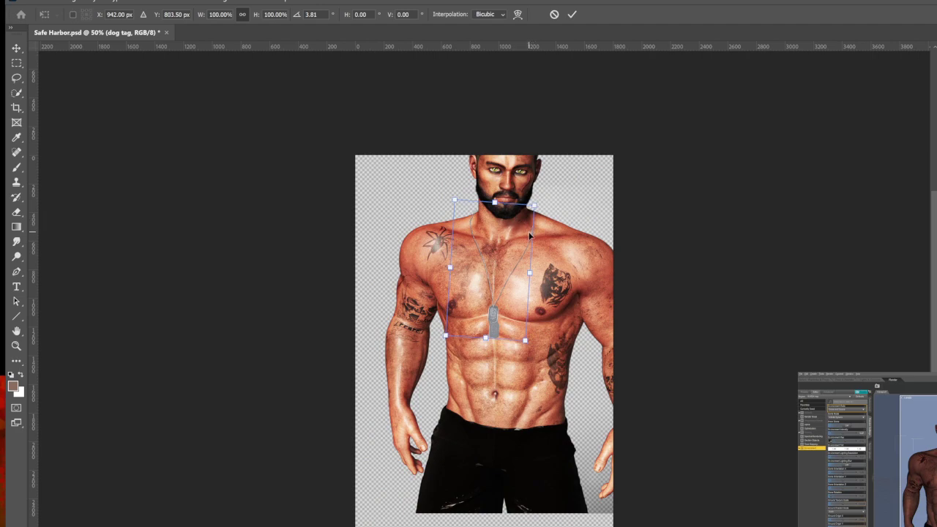
drag(517, 251, 517, 252)
key(Return)
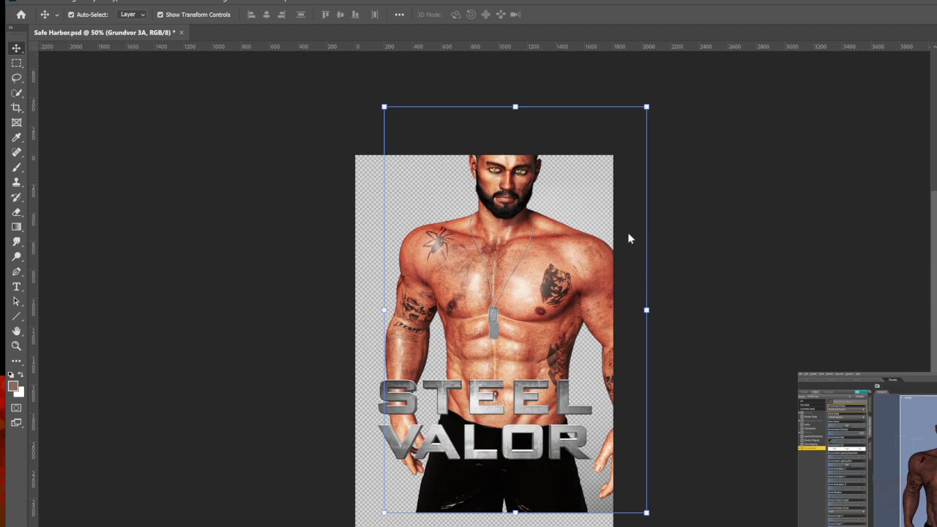
- Scale the Grundvor 3A render to 43.19%, center it behind the STEEL VALOR title, and flip it horizontally
key(ctrl+t)
drag(493, 132, 463, 131)
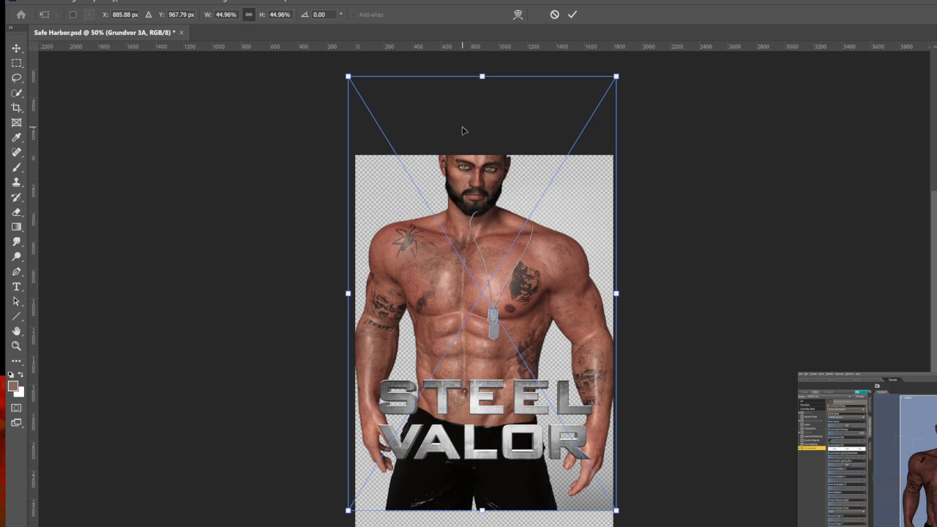
drag(349, 78, 369, 88)
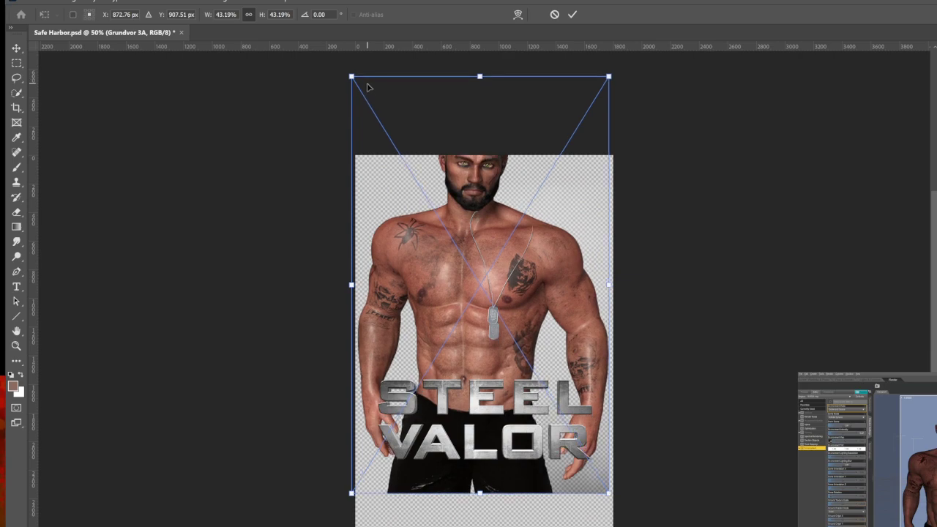
click(574, 14)
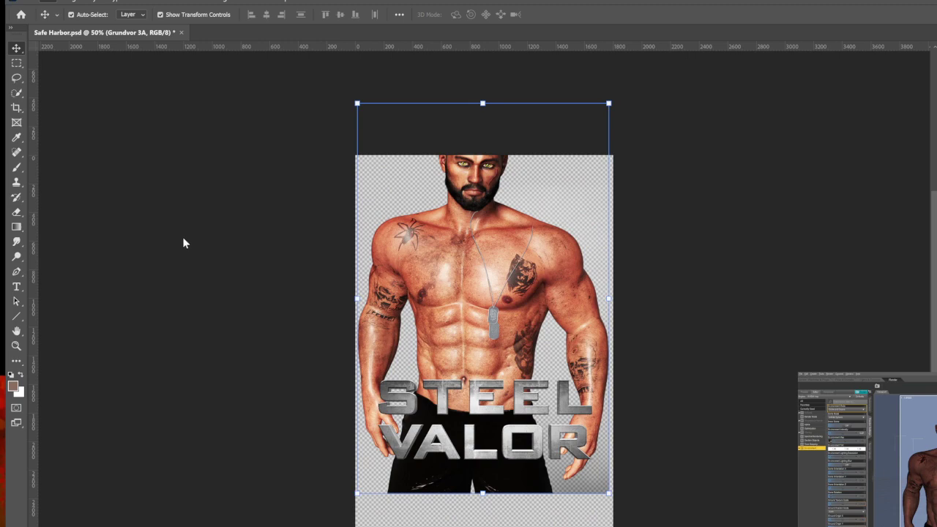
click(243, 437)
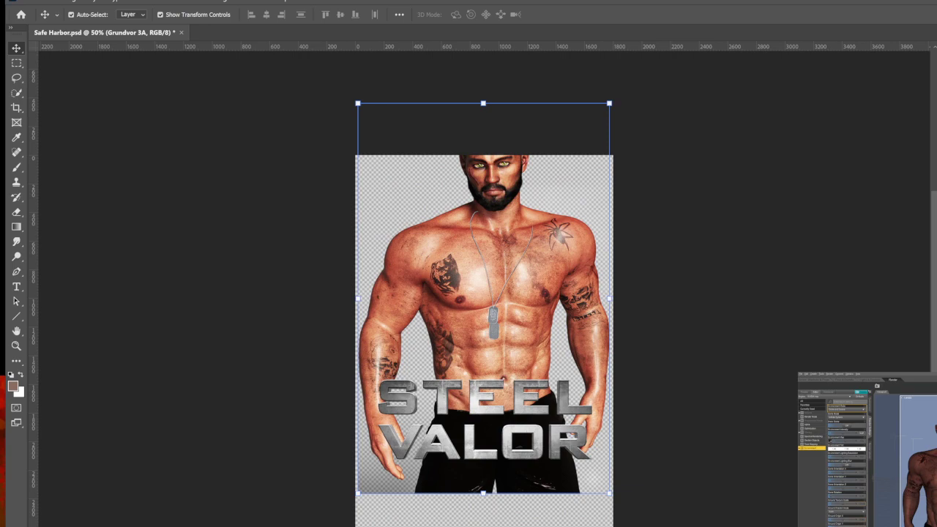
- Rotate the dog tag layer to -3.13 degrees and place it on the flipped chest at about X 1025 px, Y 638.5 px
click(936, 293)
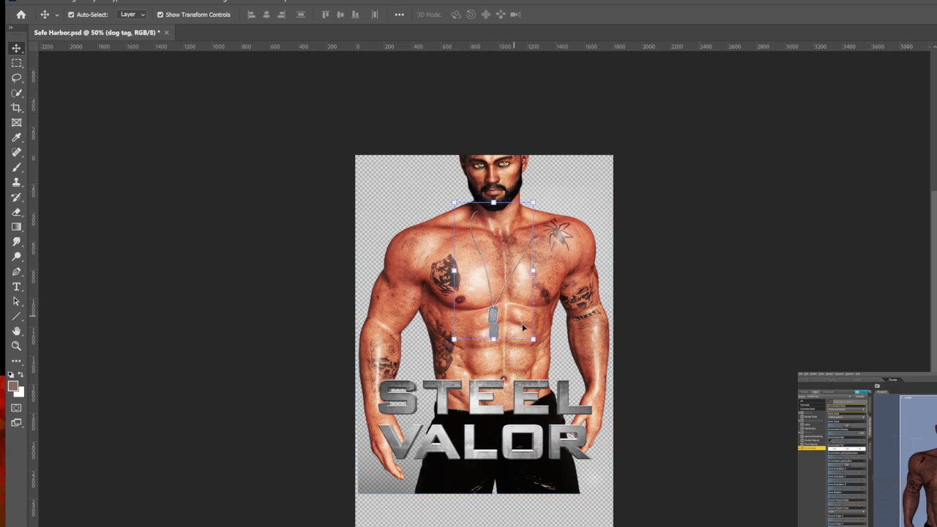
drag(538, 349, 517, 306)
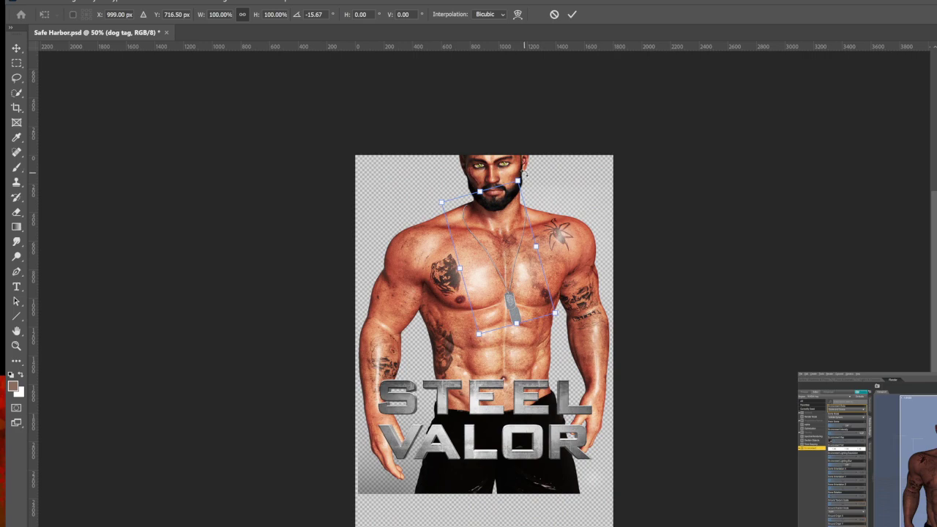
drag(524, 172, 533, 201)
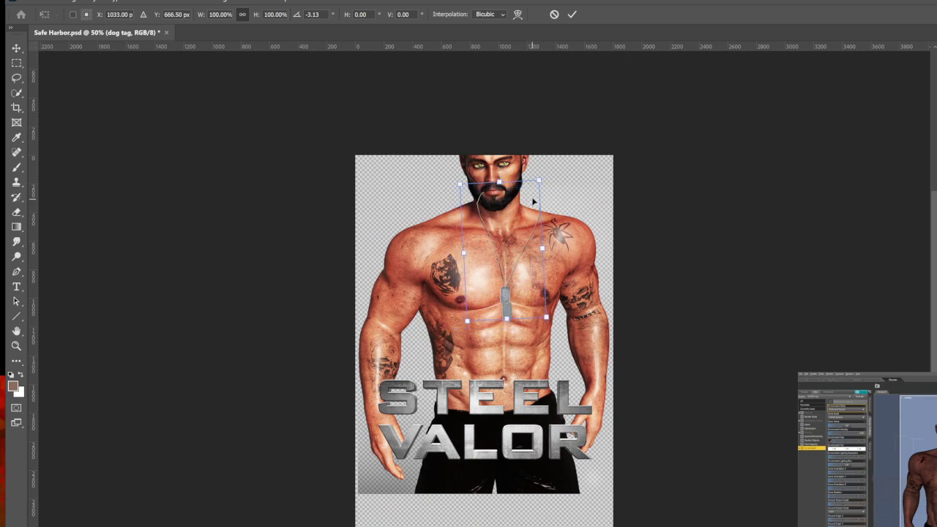
drag(524, 223, 525, 218)
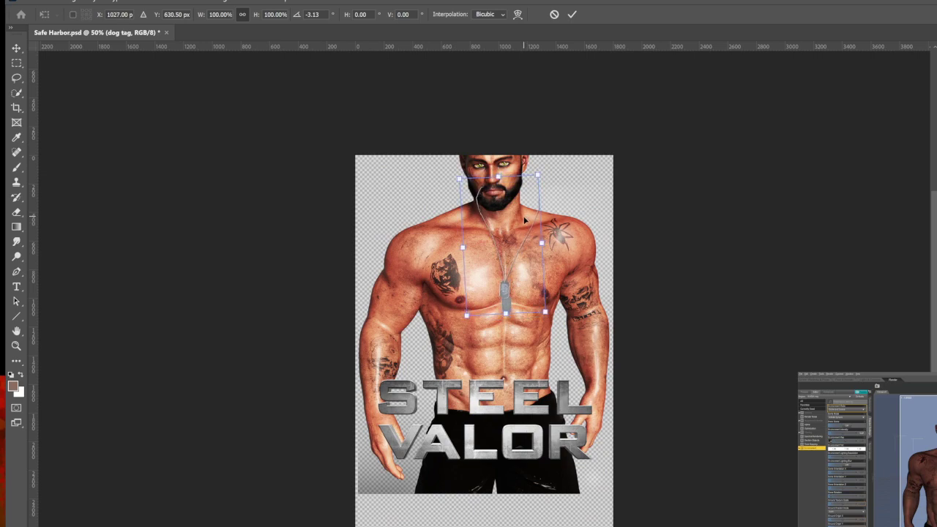
drag(537, 268, 535, 272)
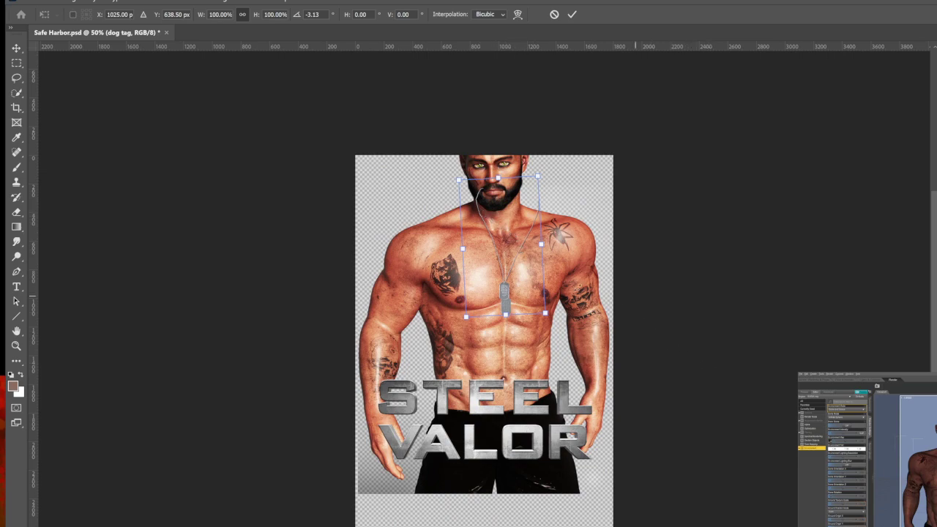
click(574, 13)
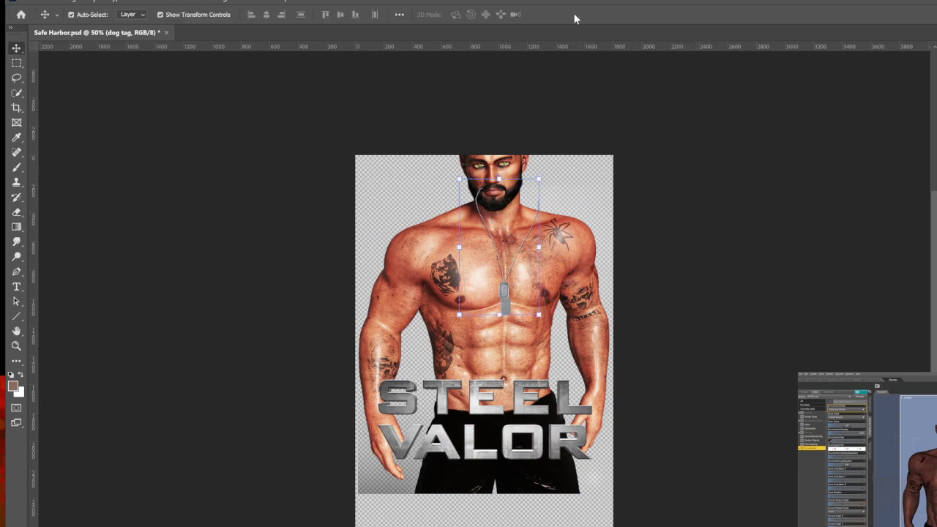
key(ctrl+t)
key(ctrl+z)
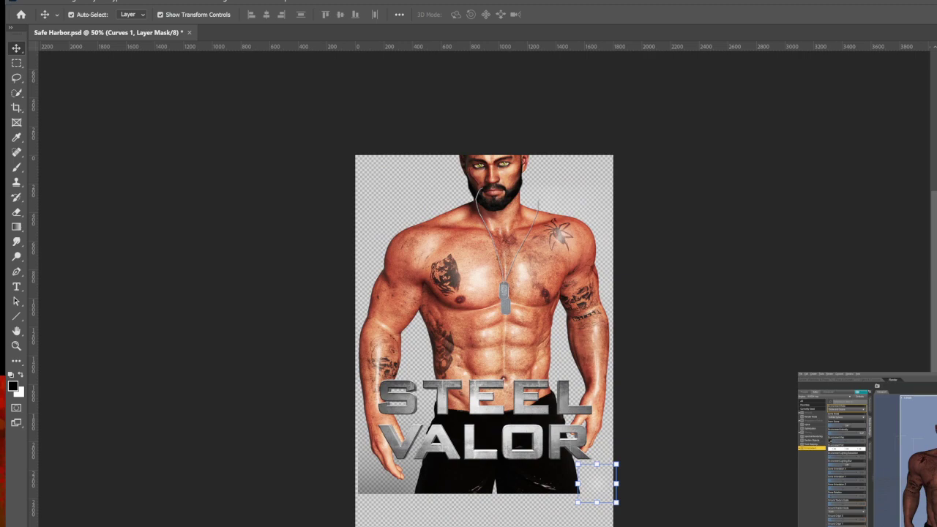
key(ctrl+z)
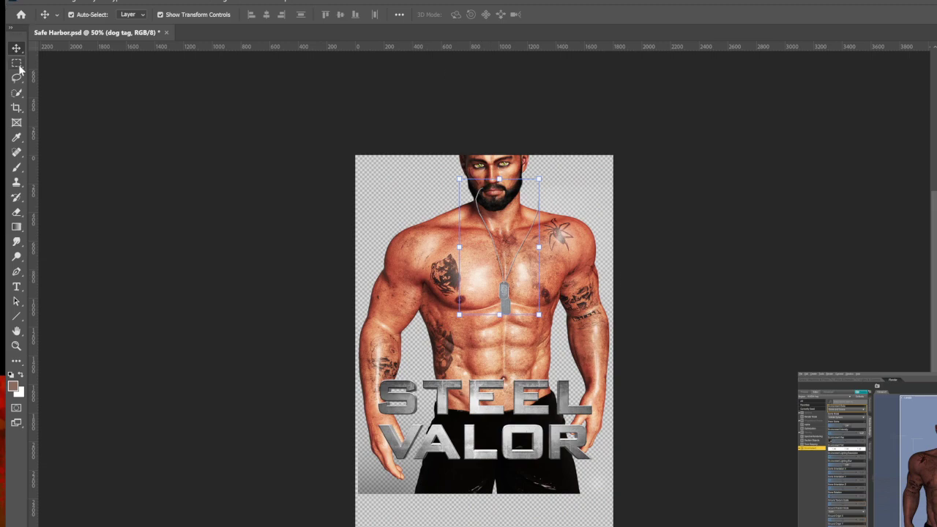
- Lasso the left strand of the dog tag chain with a 20 px feather, then cut and paste it onto its own layer
click(19, 81)
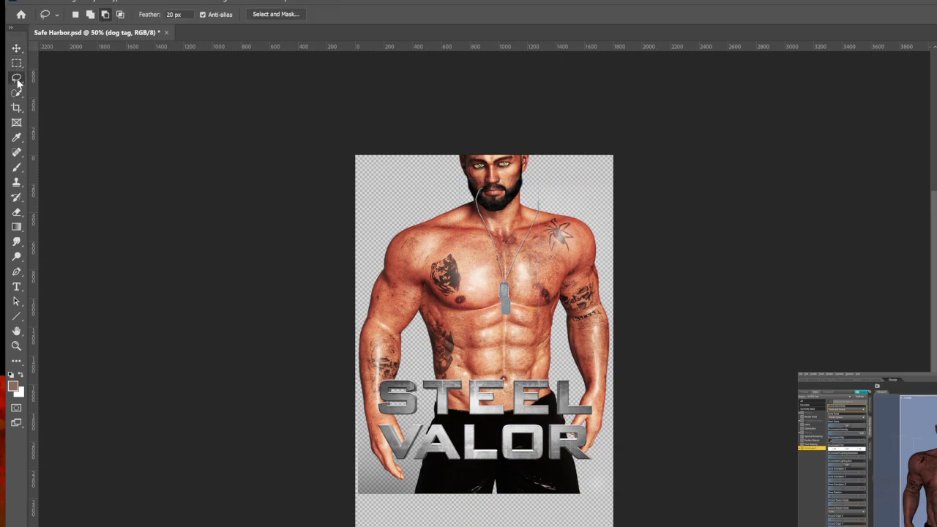
mouse_move(502, 220)
mouse_down()
mouse_move(489, 187)
mouse_move(470, 220)
mouse_move(497, 287)
mouse_move(510, 247)
mouse_move(495, 196)
mouse_up()
key(ctrl+x)
key(ctrl+v)
- Move the pasted chain strand back to the left side of the neck and rotate it to -8.94 degrees, at about X 882 px, Y 582 px
click(16, 47)
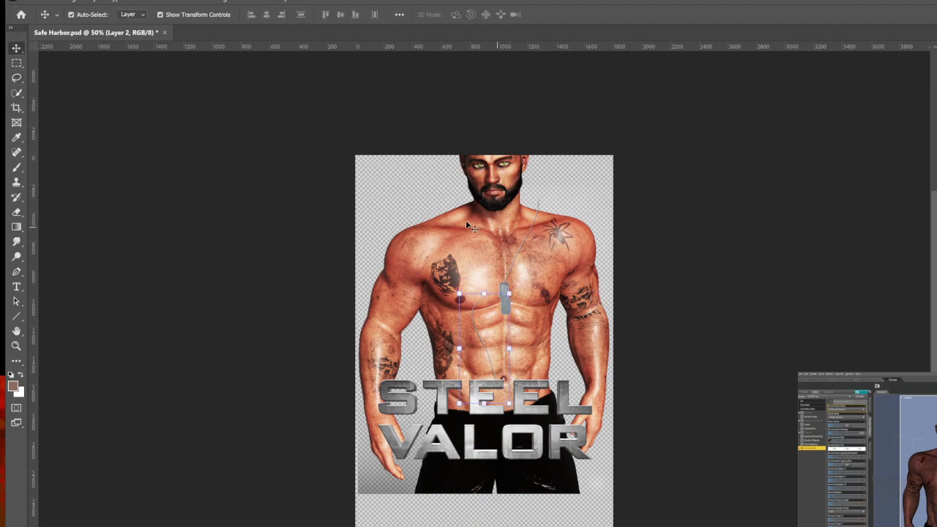
click(461, 293)
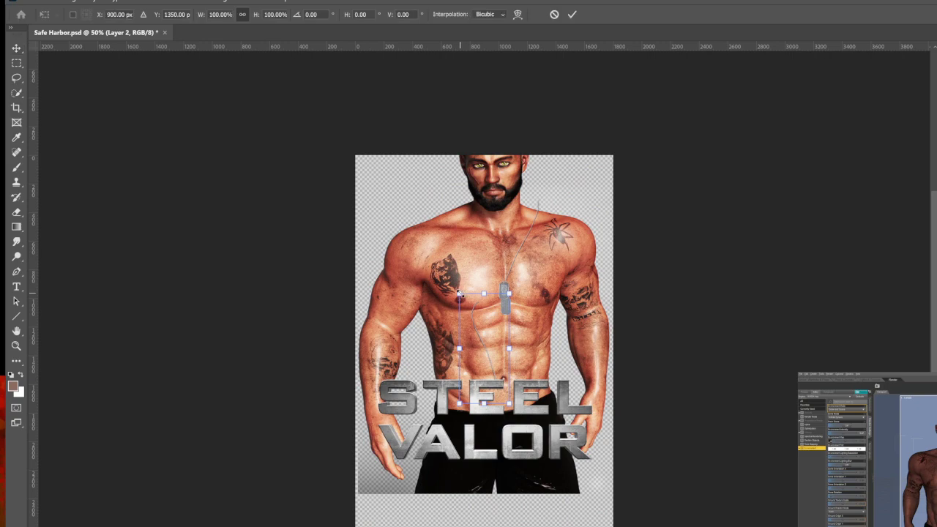
drag(466, 306, 448, 181)
drag(480, 238, 472, 242)
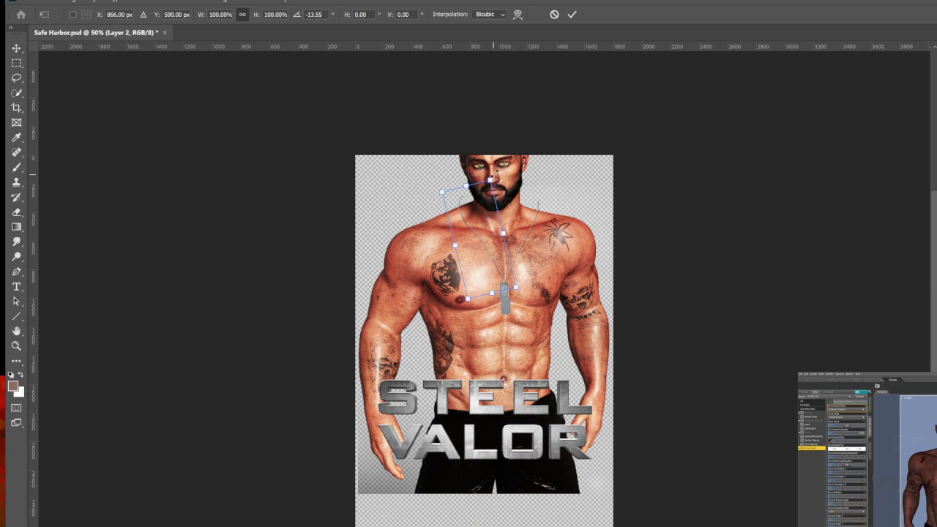
drag(495, 173, 500, 174)
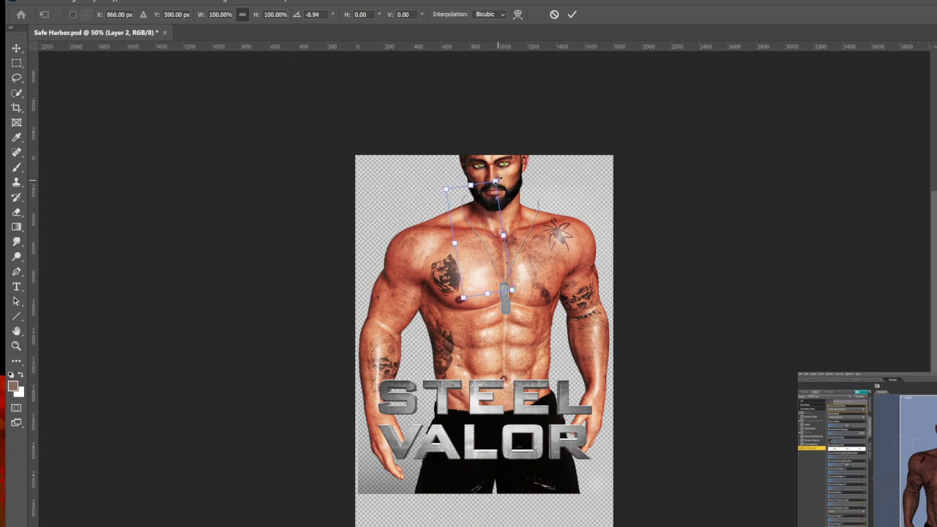
drag(479, 230, 481, 229)
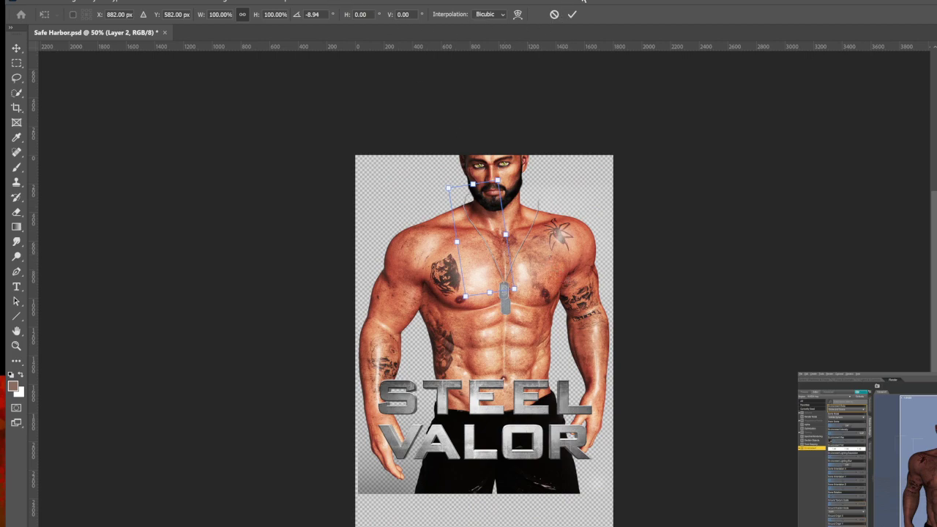
click(571, 14)
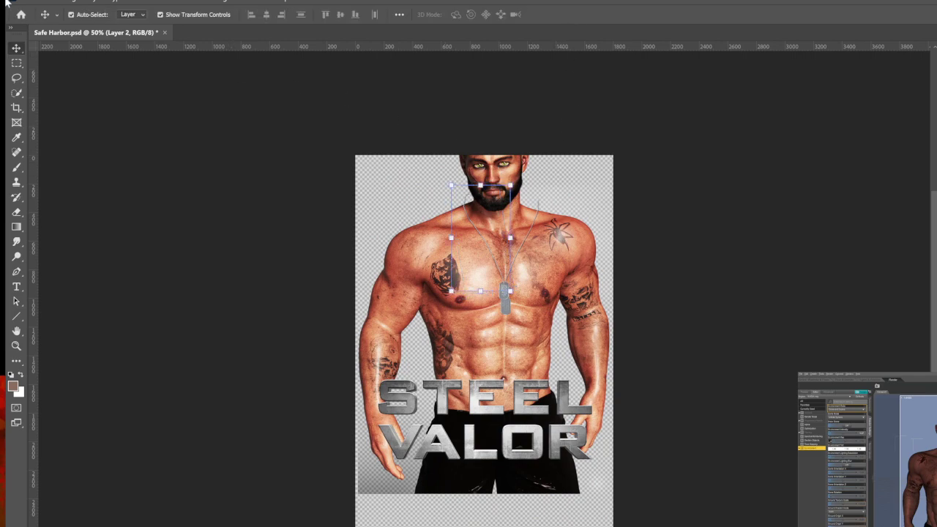
- Lasso the right strand of the dog tag chain with a 20 px feather, adding the part just above the tag to the selection
click(17, 64)
click(17, 78)
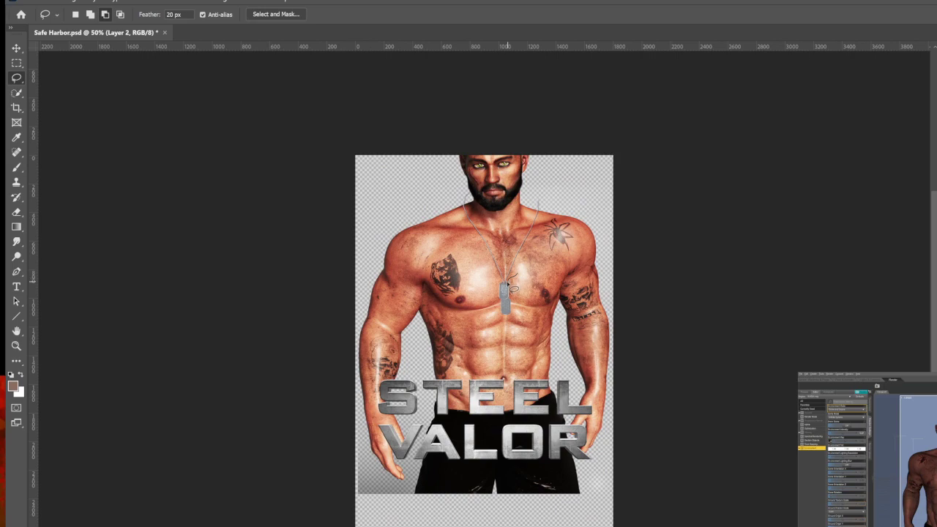
mouse_move(517, 222)
mouse_down()
mouse_move(543, 179)
mouse_move(524, 280)
mouse_move(549, 291)
mouse_up()
key(ctrl+plus)
key(ctrl+plus)
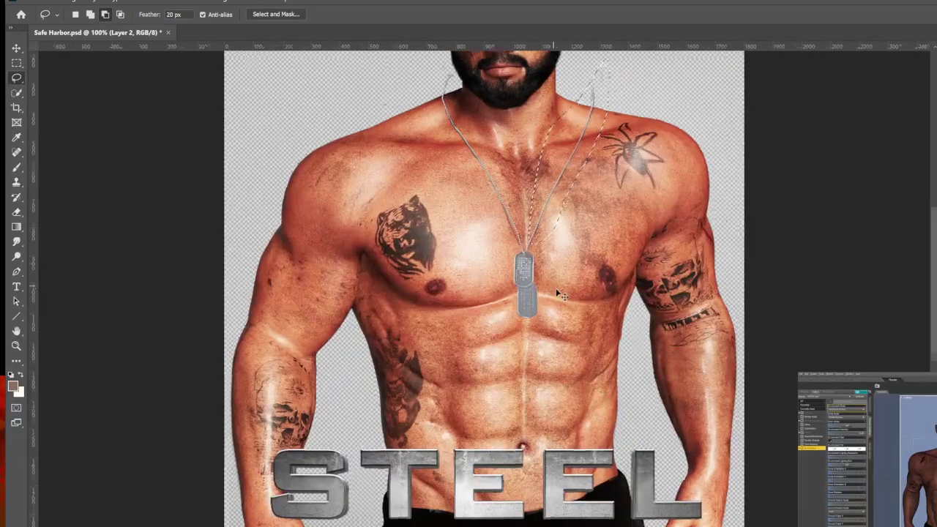
key(ctrl+plus)
scroll(558, 291, up, 8)
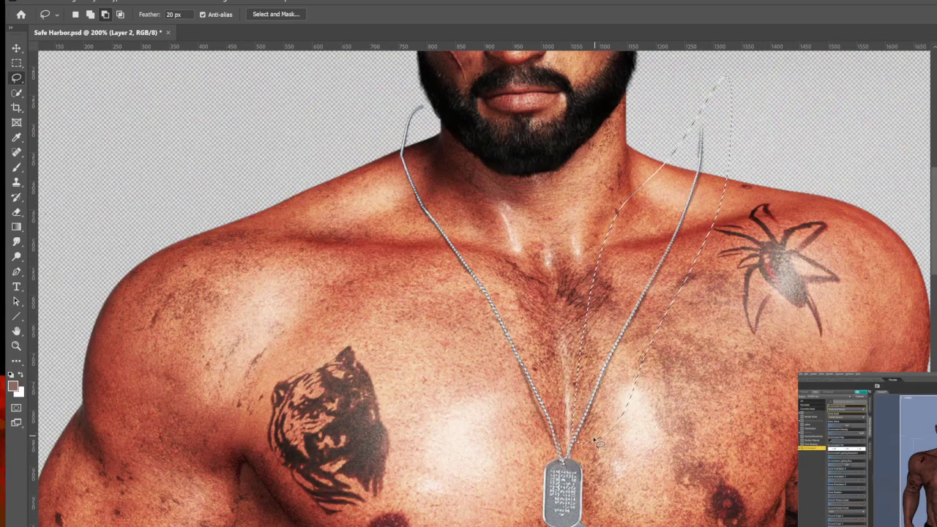
click(90, 14)
mouse_move(613, 429)
mouse_down()
mouse_move(571, 459)
mouse_move(575, 432)
mouse_move(617, 399)
mouse_move(570, 461)
mouse_up()
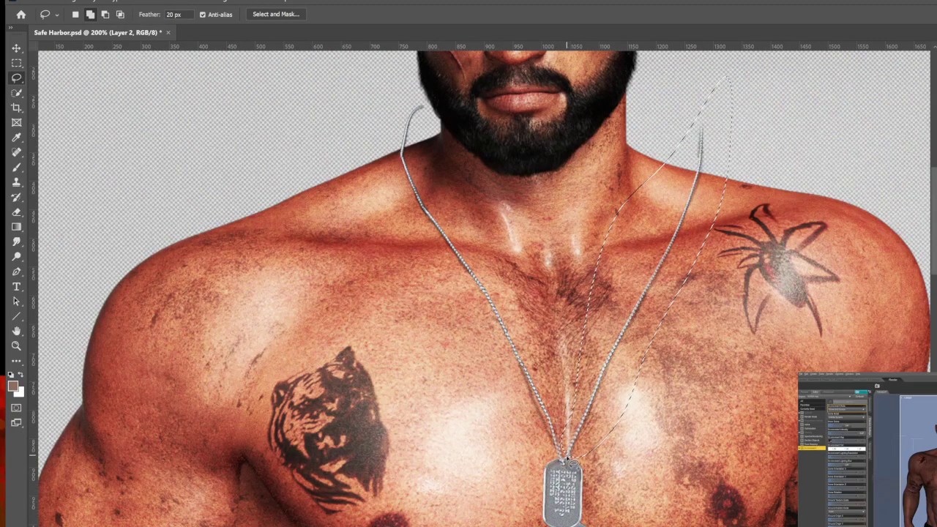
scroll(592, 438, up, 2)
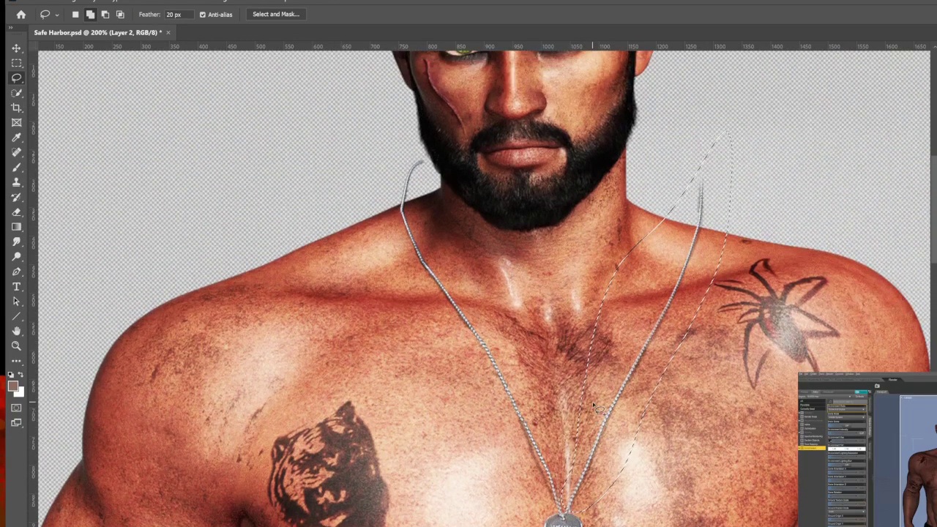
- Copy the selected area onto its own layer and name that layer Left chain
key(ctrl+j)
key(ctrl+e)
key(Return)
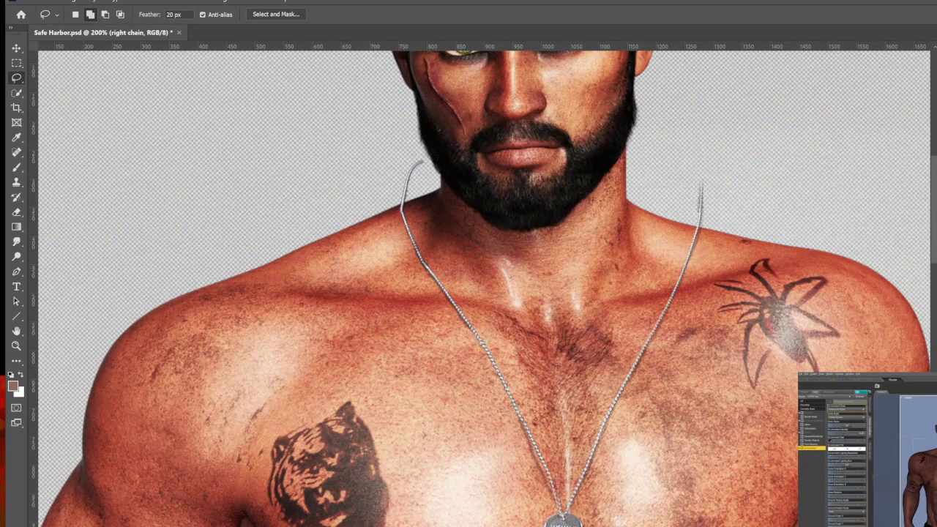
key(Return)
click(16, 47)
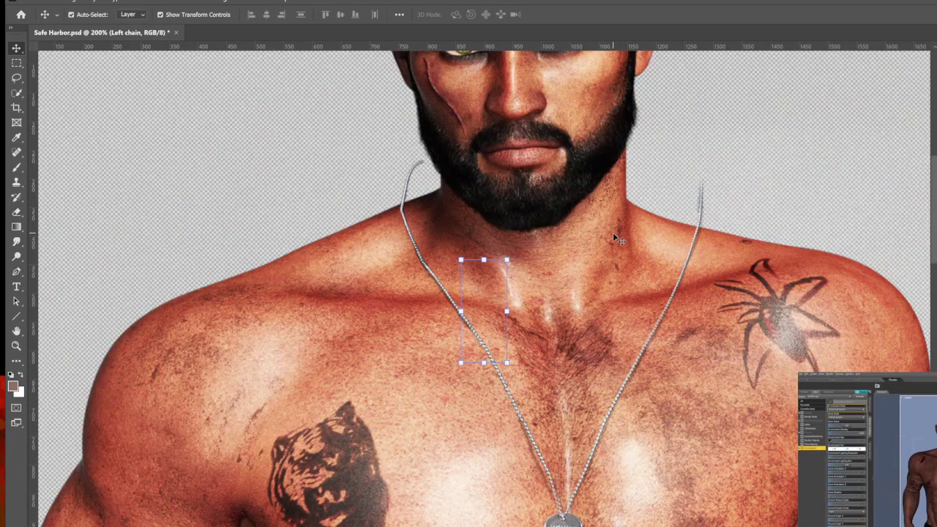
- Try scaling the Left chain layer to 117.43% and undo the scaling
key(ctrl+minus)
key(ctrl+minus)
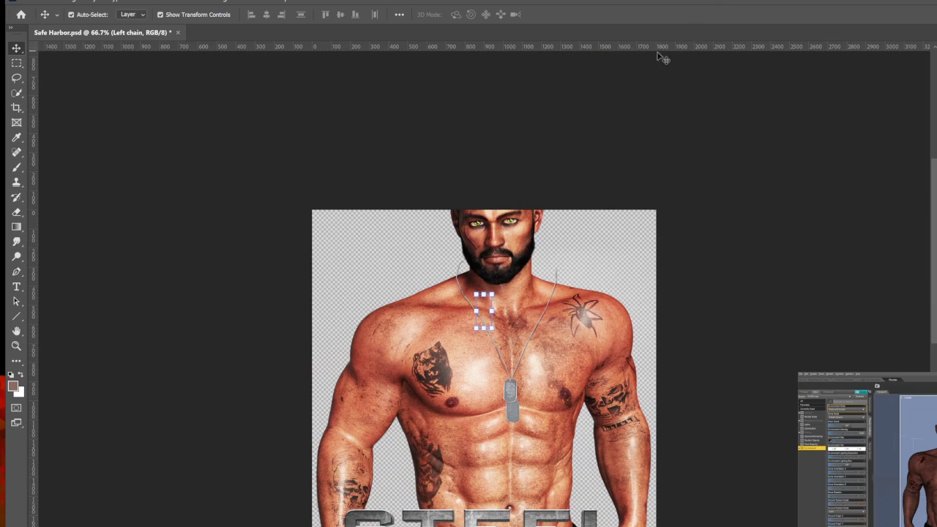
click(556, 281)
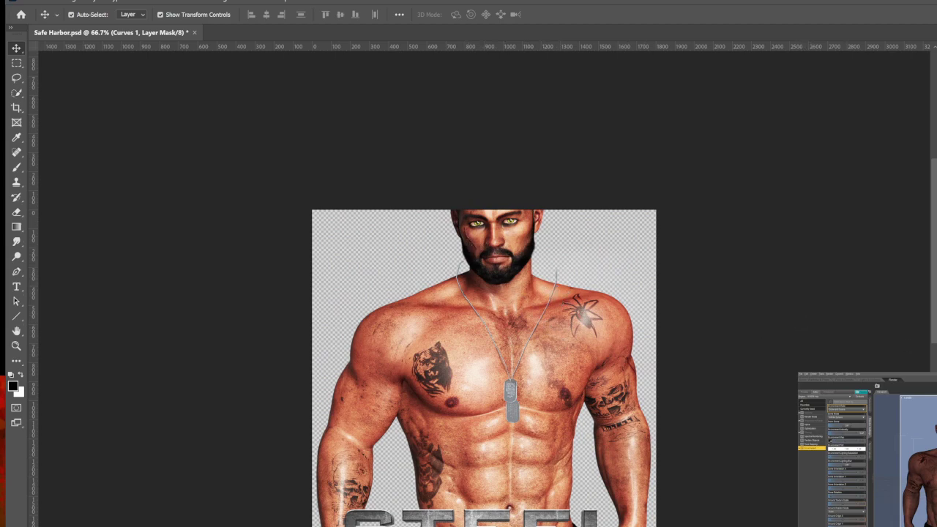
click(484, 310)
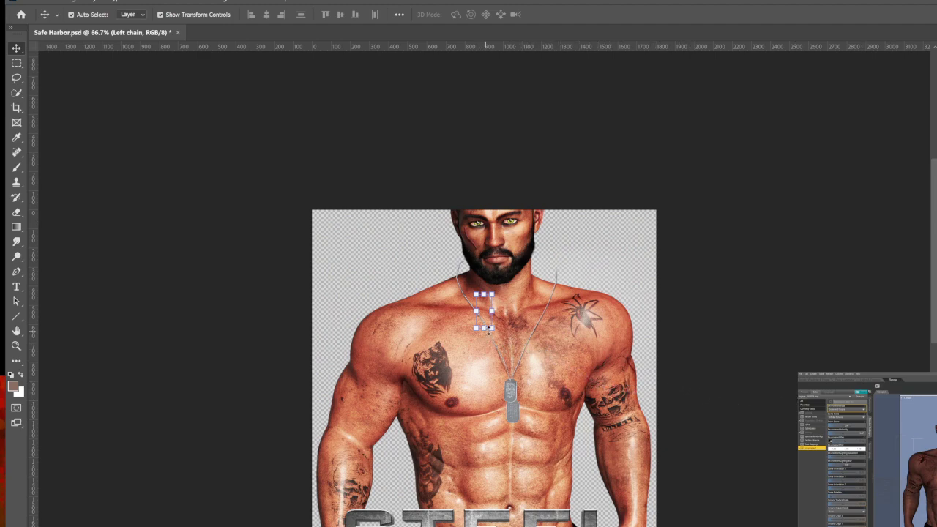
drag(493, 327, 487, 339)
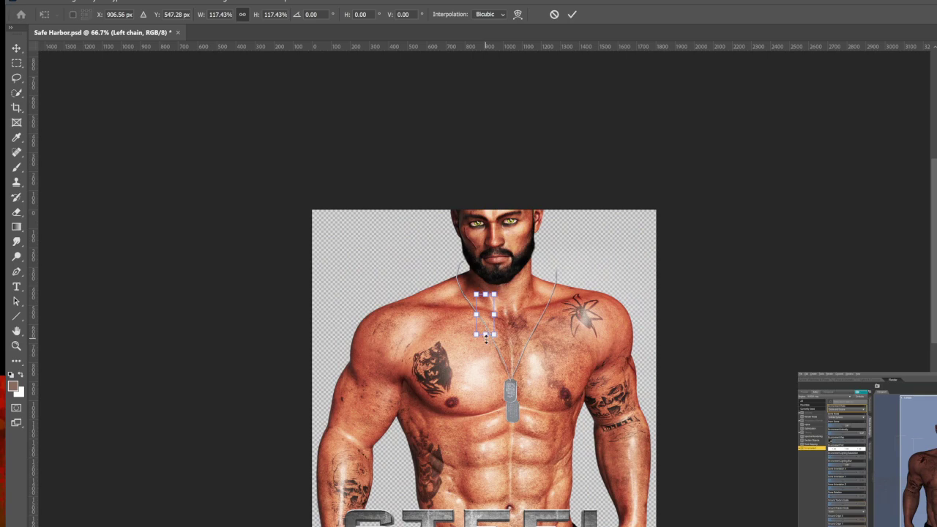
key(ctrl+z)
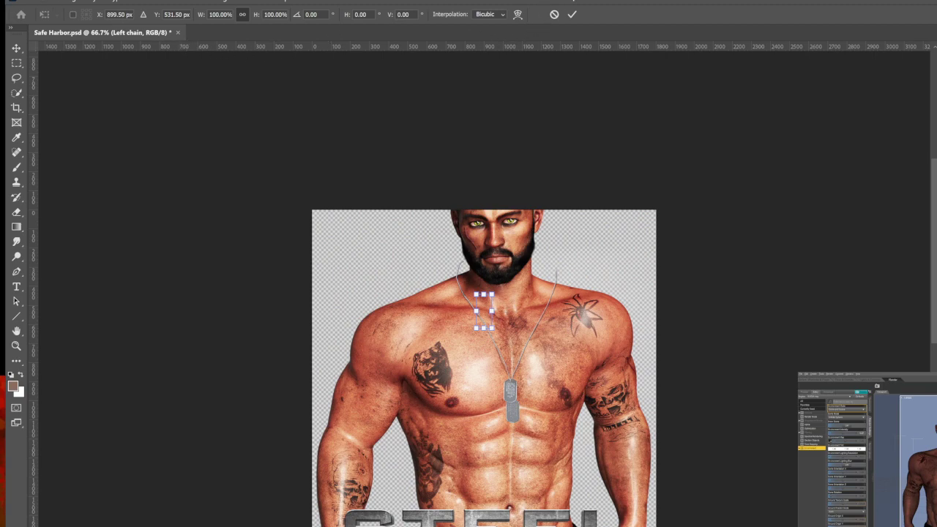
click(572, 14)
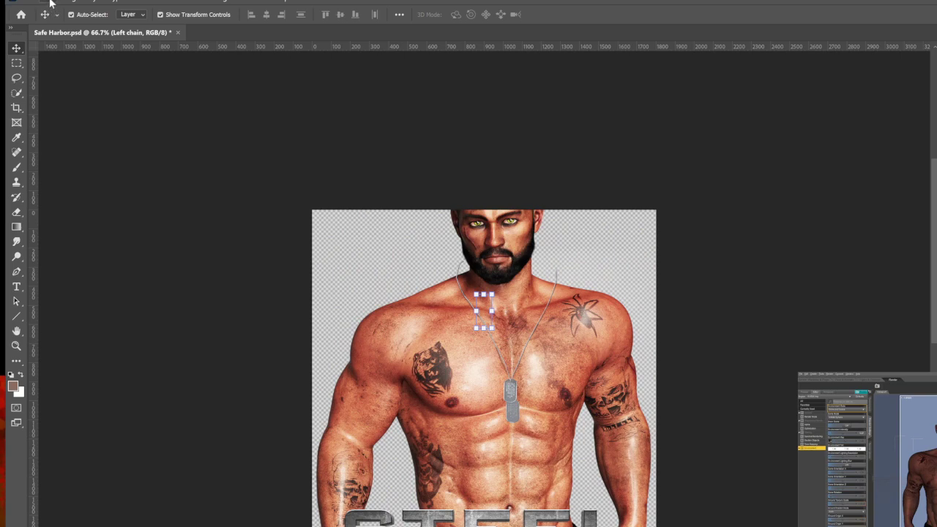
- On the dog tag layer, lasso the right chain strand with a 20 px feather, then cut and paste it onto its own layer
key(alt+[)
key(alt+[)
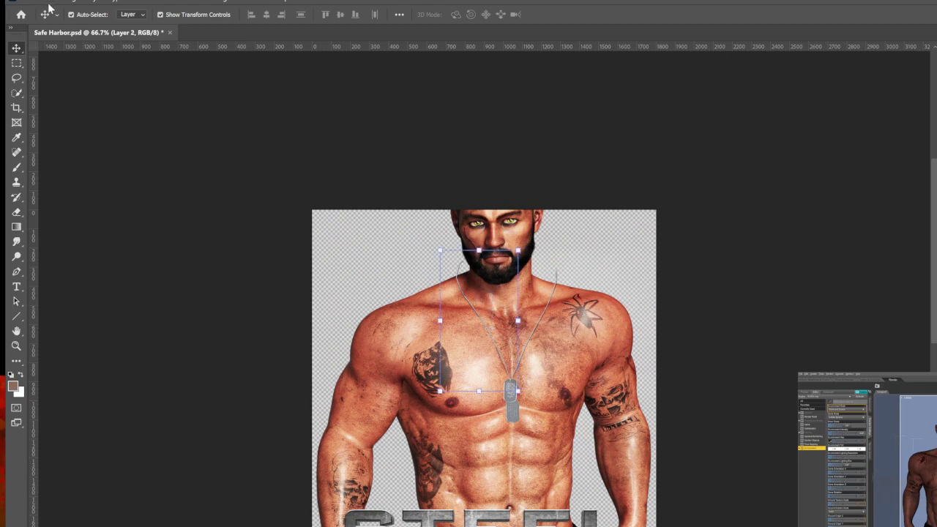
click(17, 78)
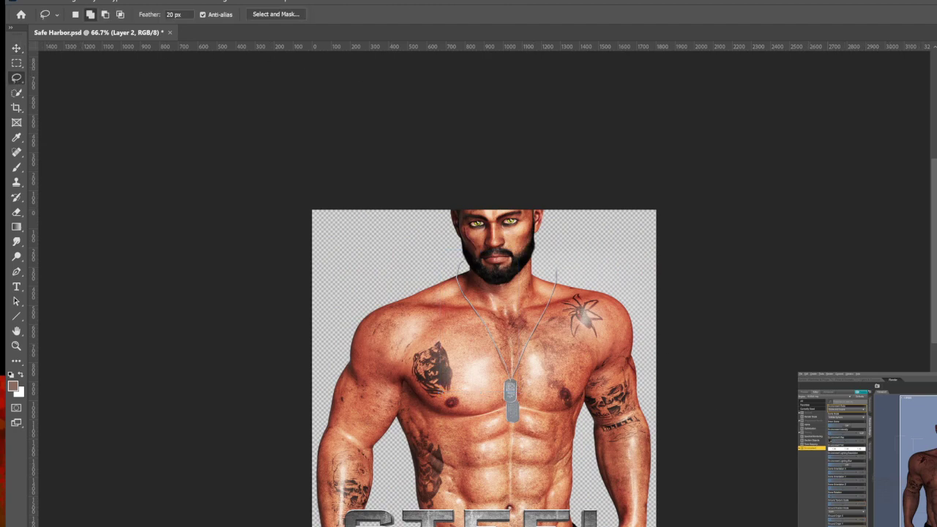
key(alt+])
mouse_move(574, 295)
mouse_down()
mouse_move(571, 268)
mouse_move(550, 282)
mouse_move(522, 335)
mouse_move(515, 387)
mouse_move(574, 304)
mouse_up()
key(ctrl+plus)
key(ctrl+plus)
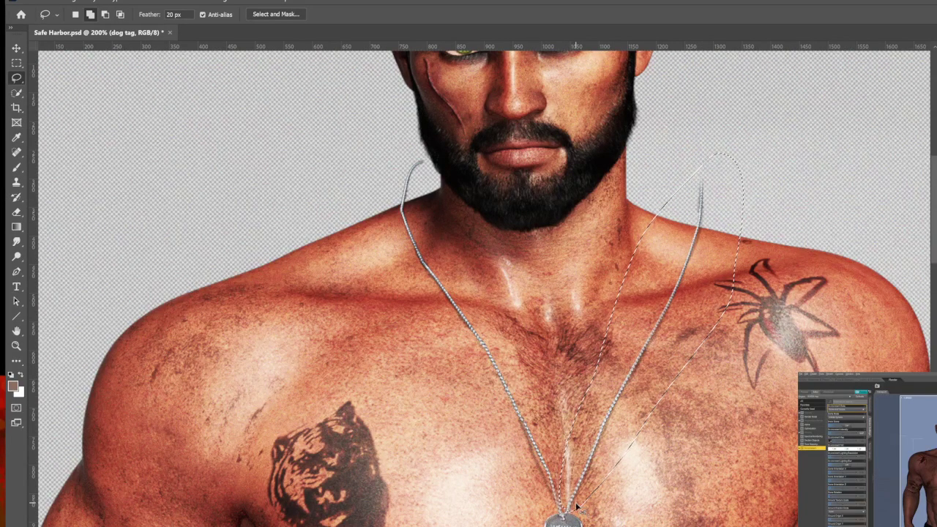
key(ctrl+x)
key(ctrl+v)
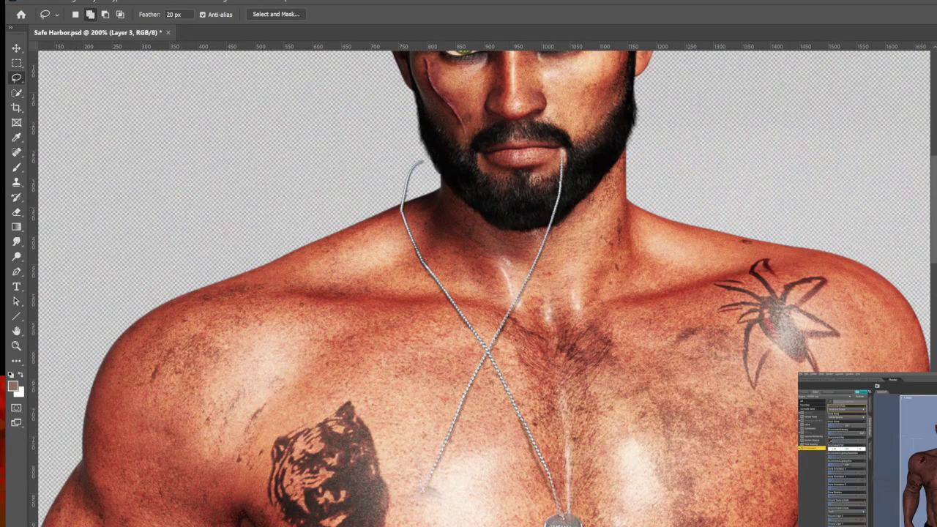
- Move the pasted strand to the right side of the neck and rotate it to -9.55 degrees, at about X 1093 px, Y 558 px
key(ctrl+minus)
key(ctrl+minus)
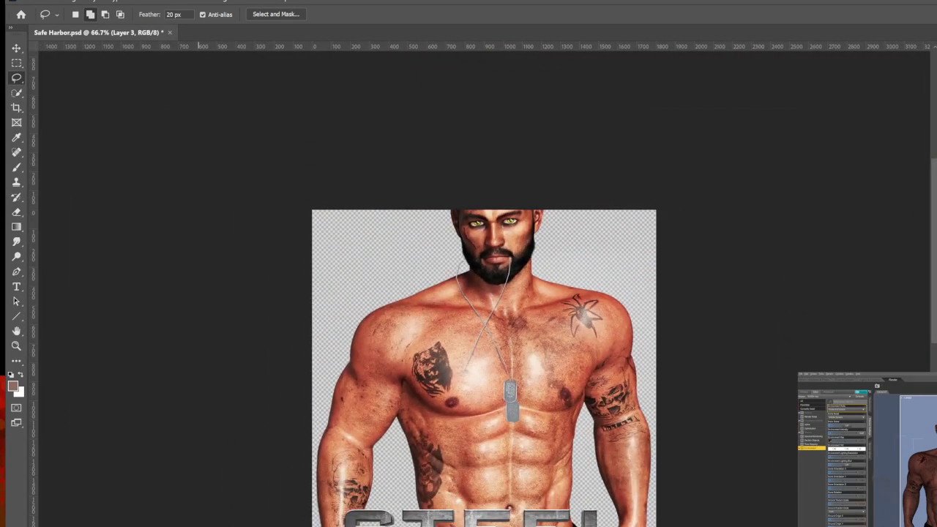
click(16, 48)
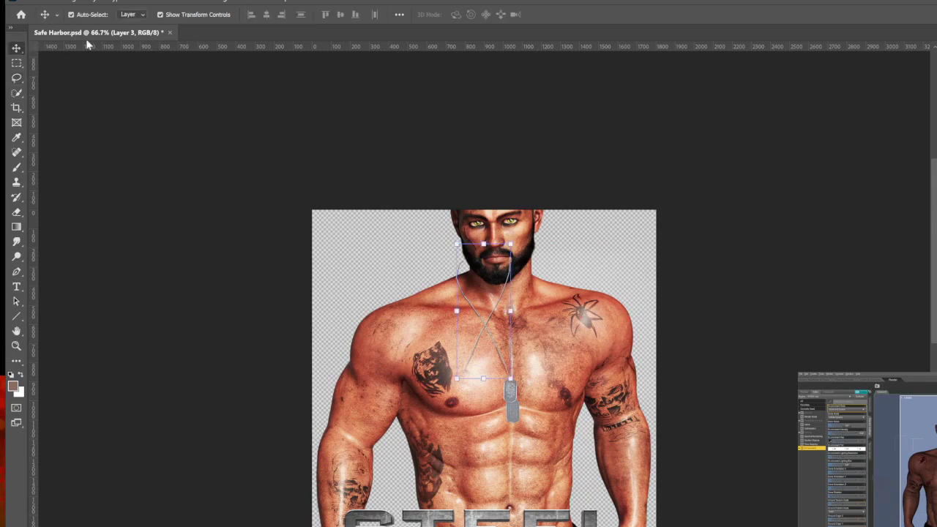
drag(509, 341, 513, 341)
click(936, 253)
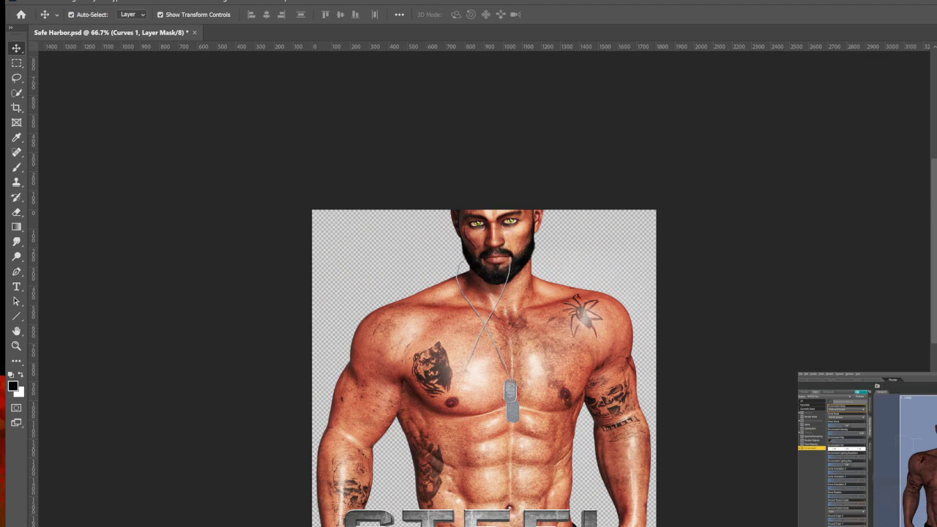
click(511, 315)
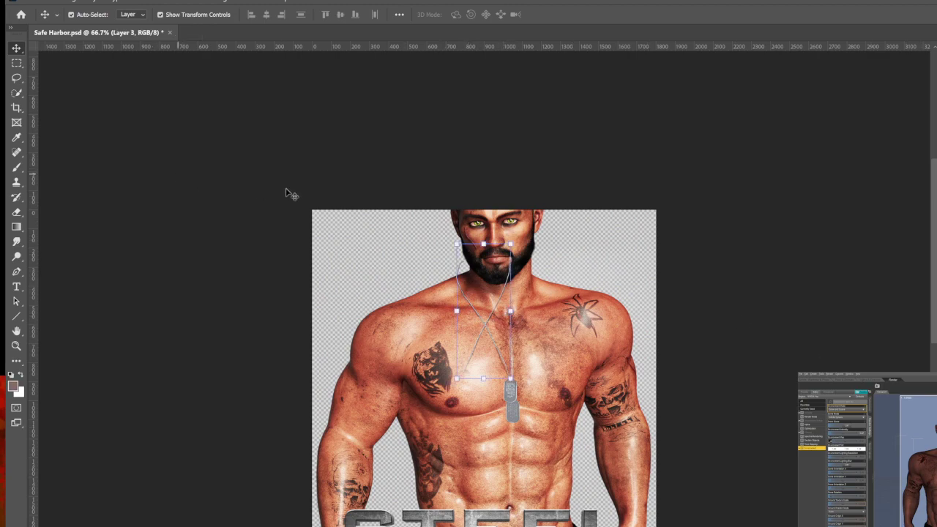
key(ctrl+t)
drag(481, 268, 526, 277)
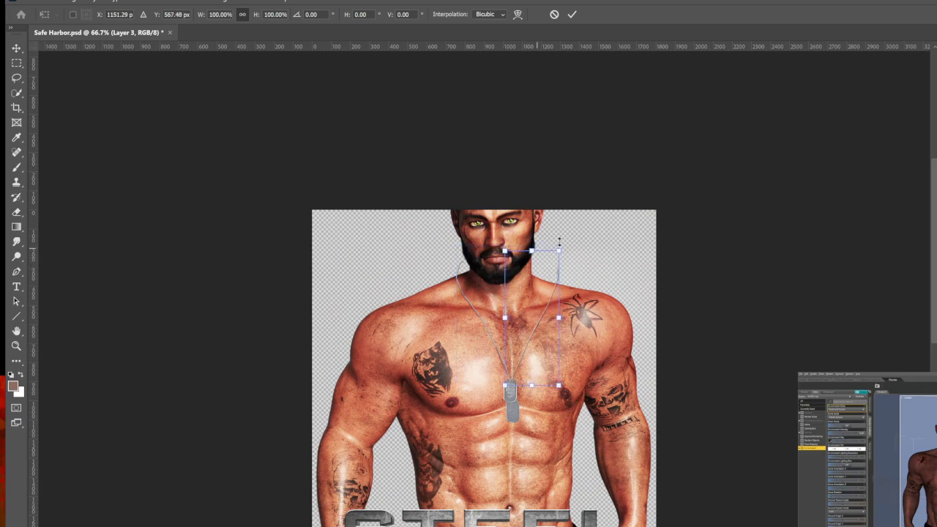
drag(566, 242, 555, 236)
drag(543, 304, 532, 302)
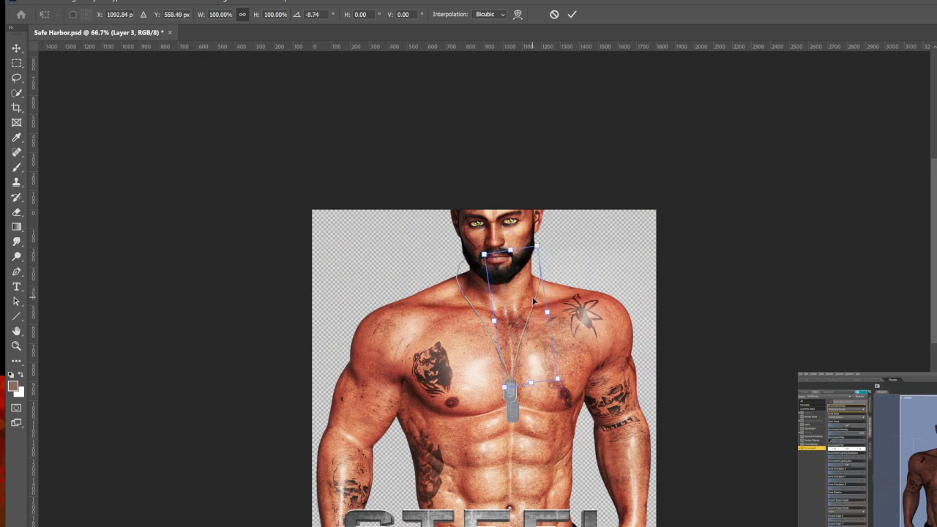
alt+scroll(532, 297, up, 2)
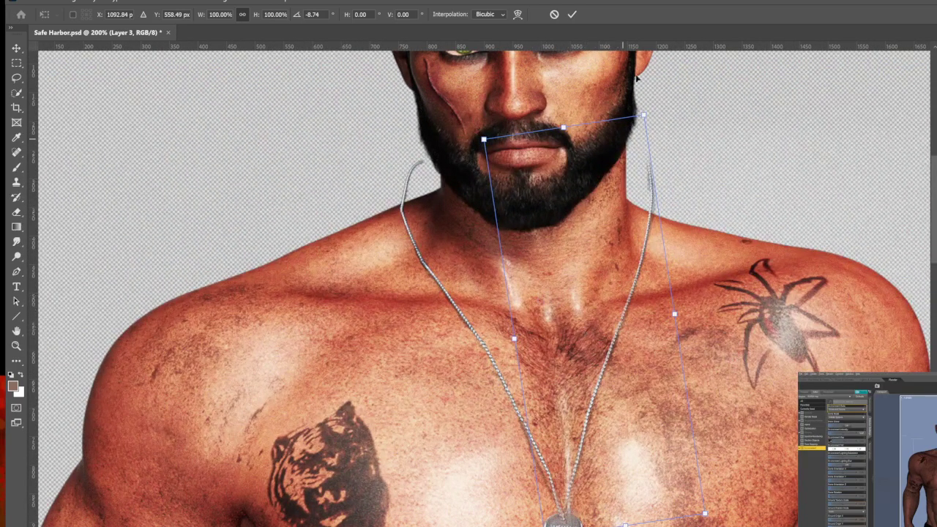
drag(481, 132, 477, 137)
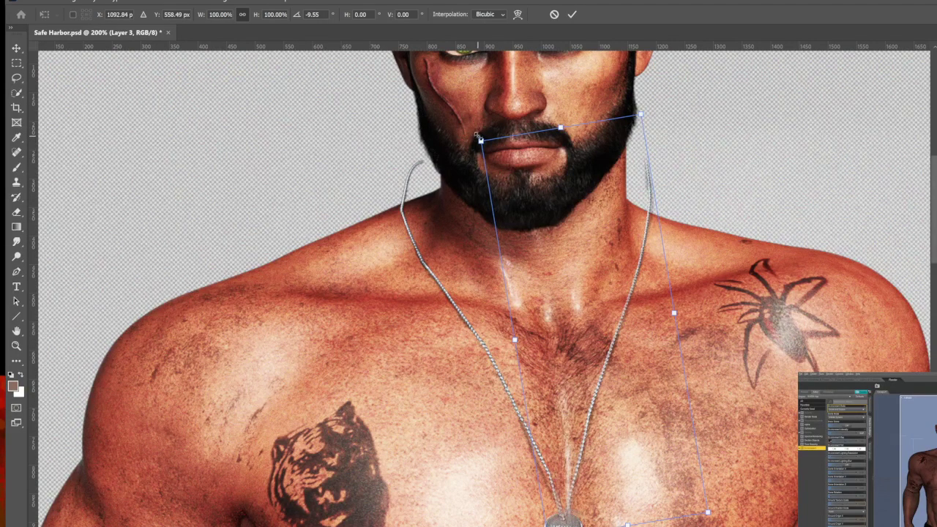
click(574, 15)
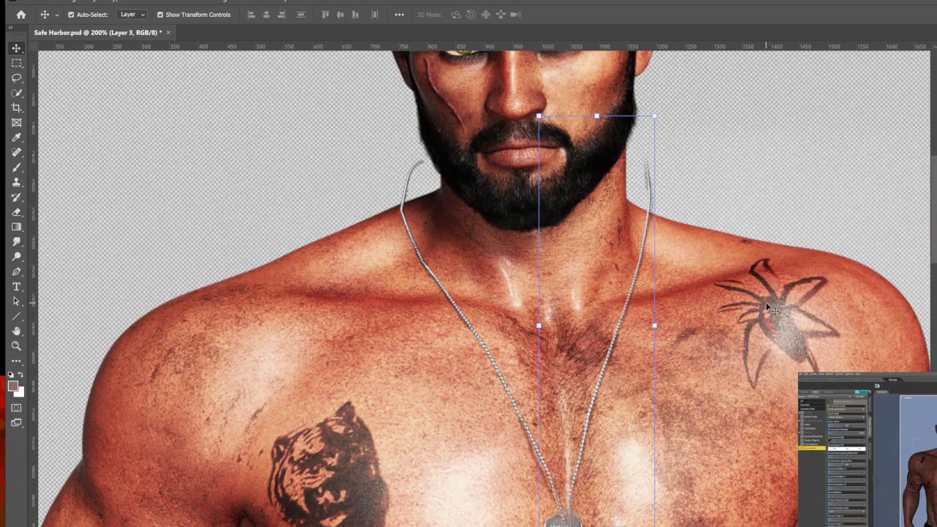
- Add a layer mask to the right strand and hide its end above the shoulder using a 50 px black brush at 100% opacity
key(ctrl+minus)
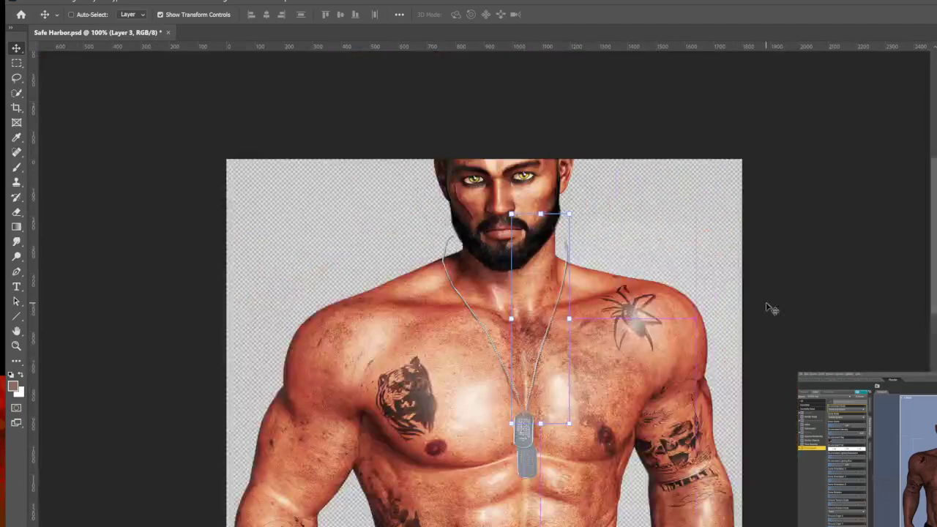
key(ctrl)
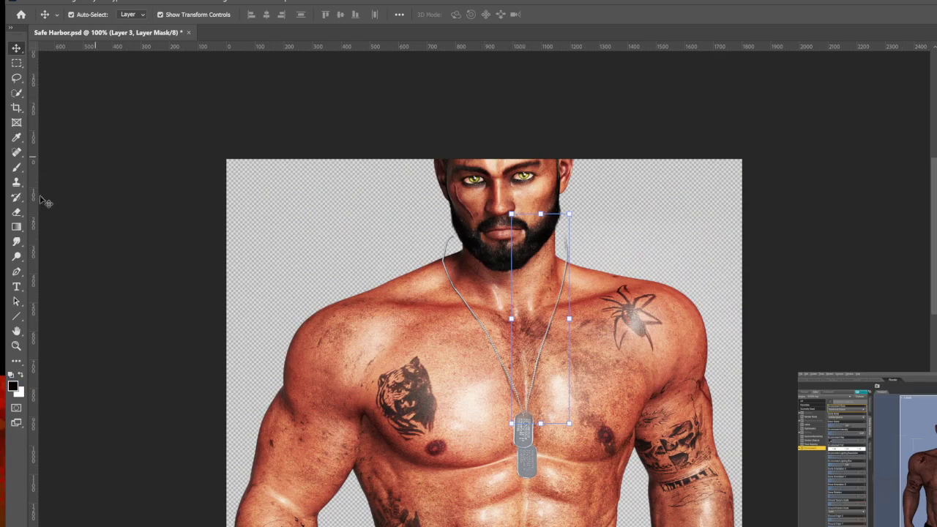
click(17, 167)
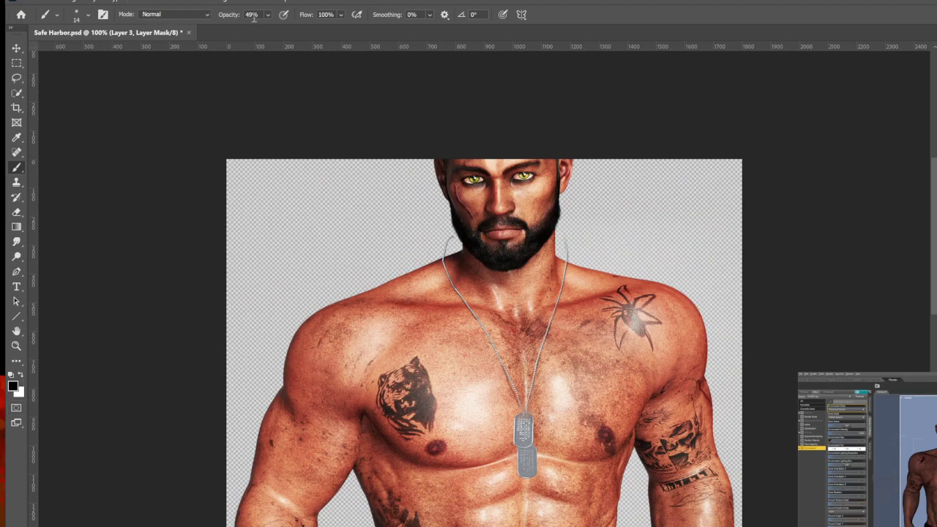
key(0)
key(ctrl+plus)
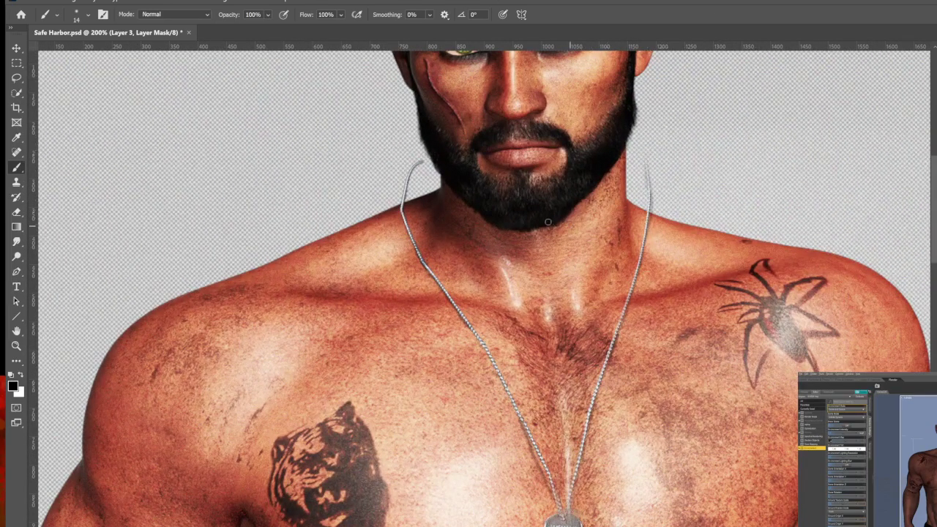
key(bracketright)
key(bracketright)
key(bracketright)
key(bracketright)
key(bracketright)
key(bracketright)
key(bracketright)
key(bracketright)
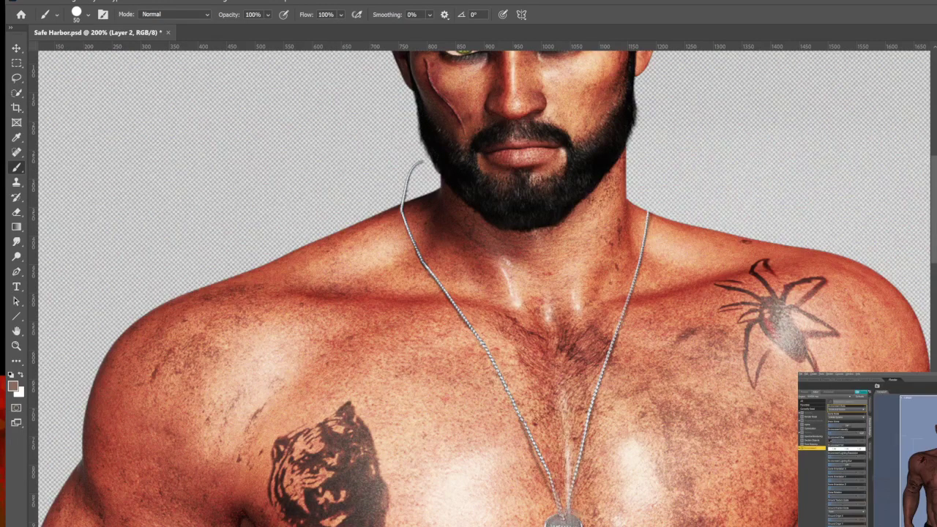
- Mask the left chain strand's layer and paint out its loose end above the shoulder with the 50 px black brush
mouse_move(437, 145)
mouse_down()
mouse_move(408, 163)
mouse_move(401, 184)
mouse_up()
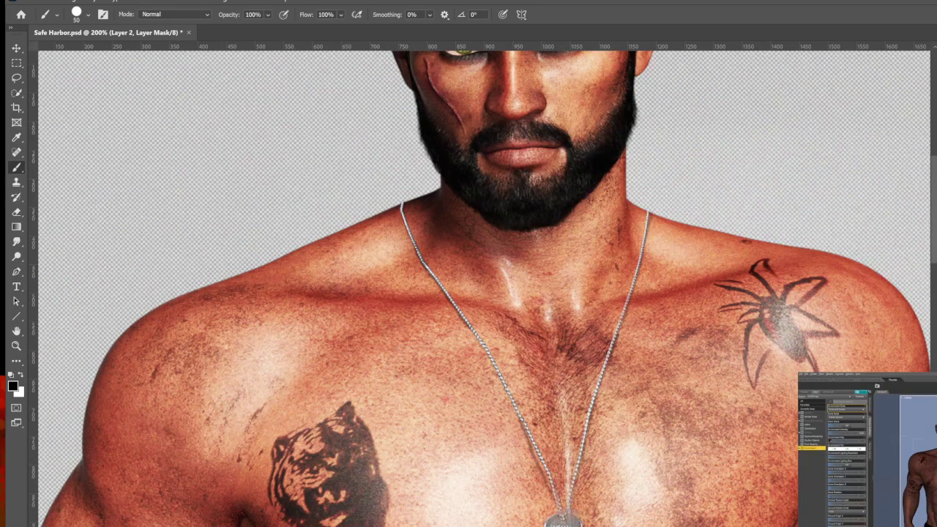
key(ctrl+minus)
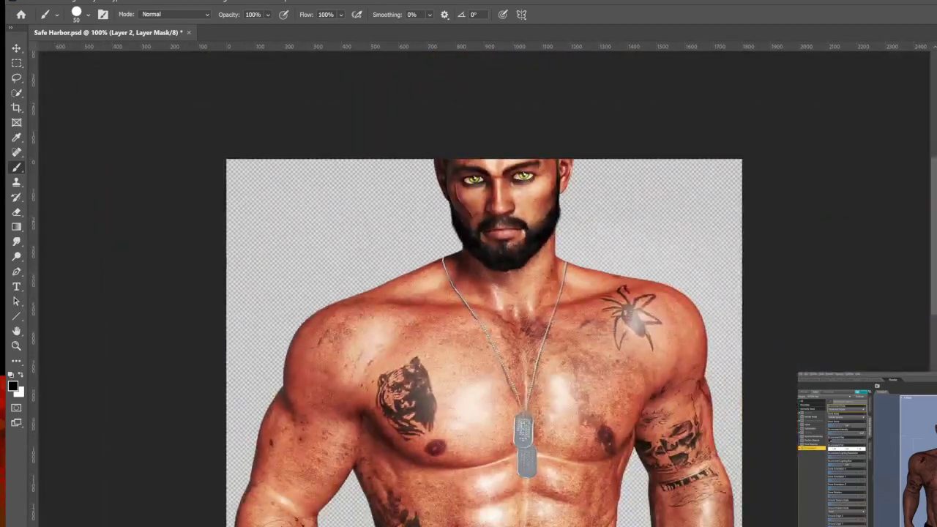
key(ctrl+minus)
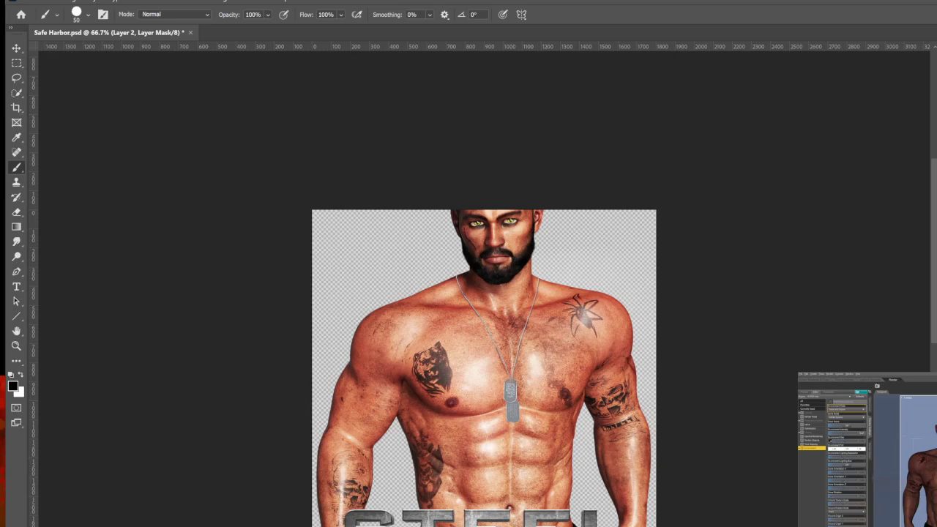
click(15, 47)
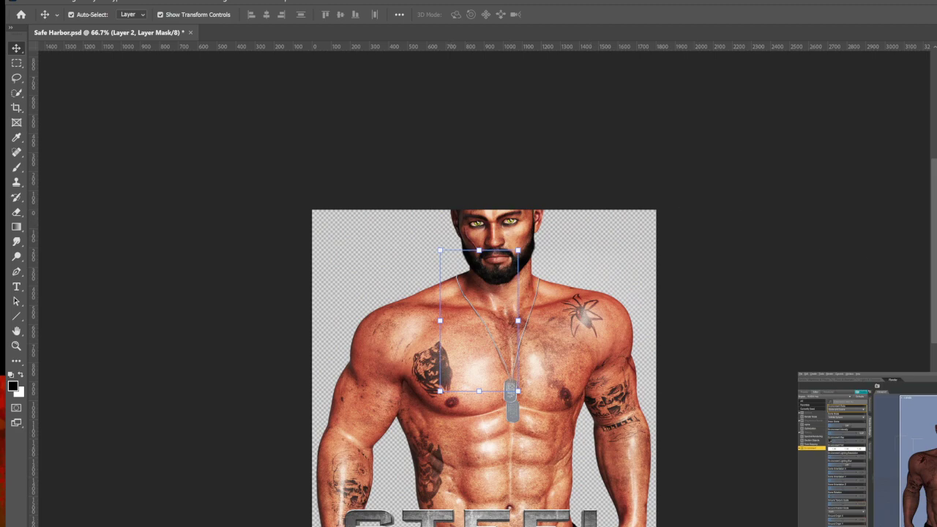
- Move the stars on dog tags layer over the dog tags, at about X 1044 px, Y 993 px, and save the document
click(923, 523)
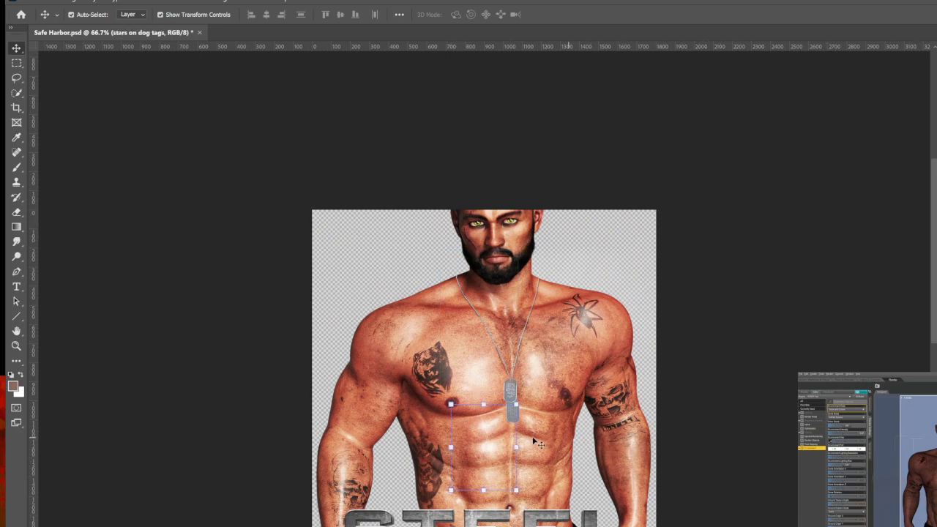
key(ctrl+t)
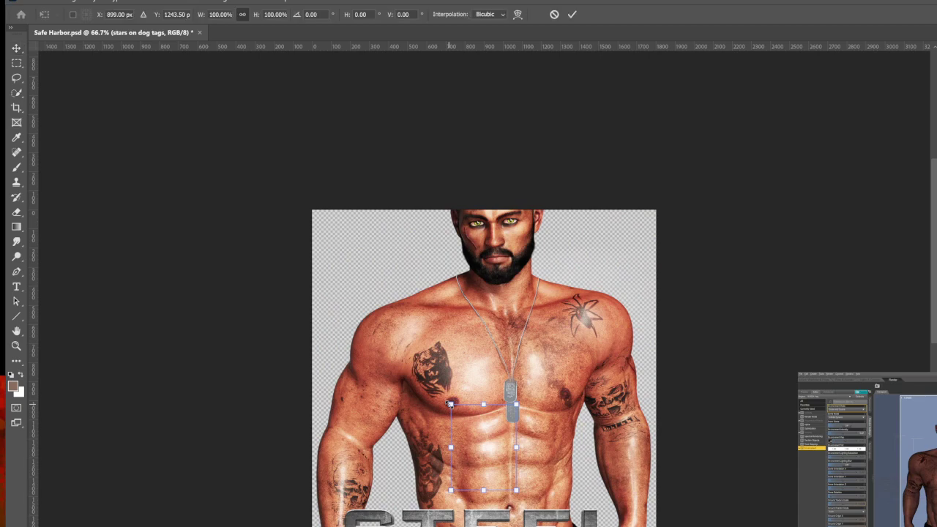
drag(470, 416, 500, 373)
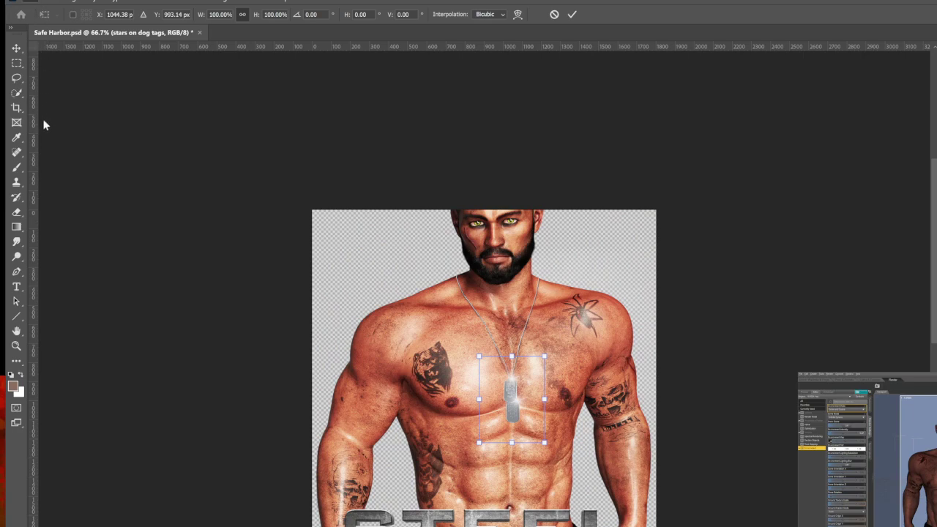
key(Return)
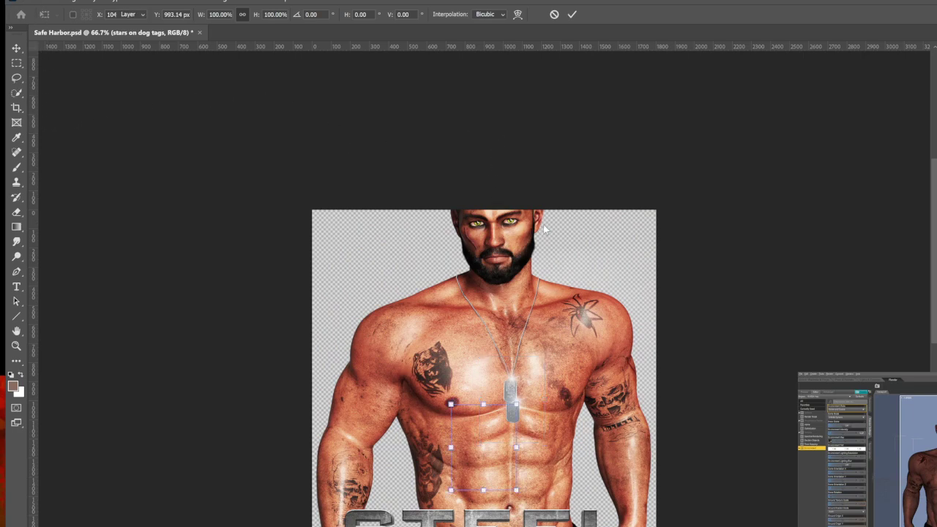
key(ctrl+s)
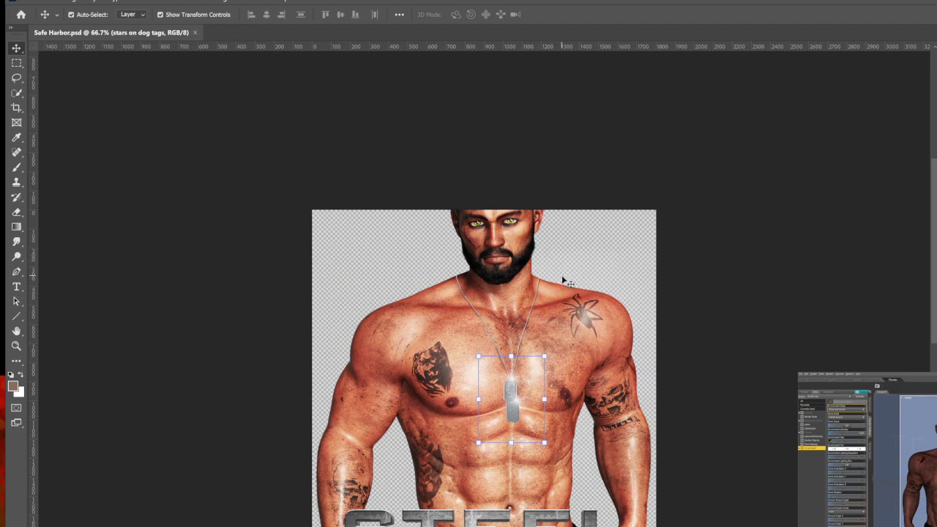
- On the Grundvor 3A layer mask, fade out the man's hands and trousers around VALOR with a soft 511 px black brush at 100% opacity
scroll(561, 281, down, 5)
scroll(564, 281, down, 1)
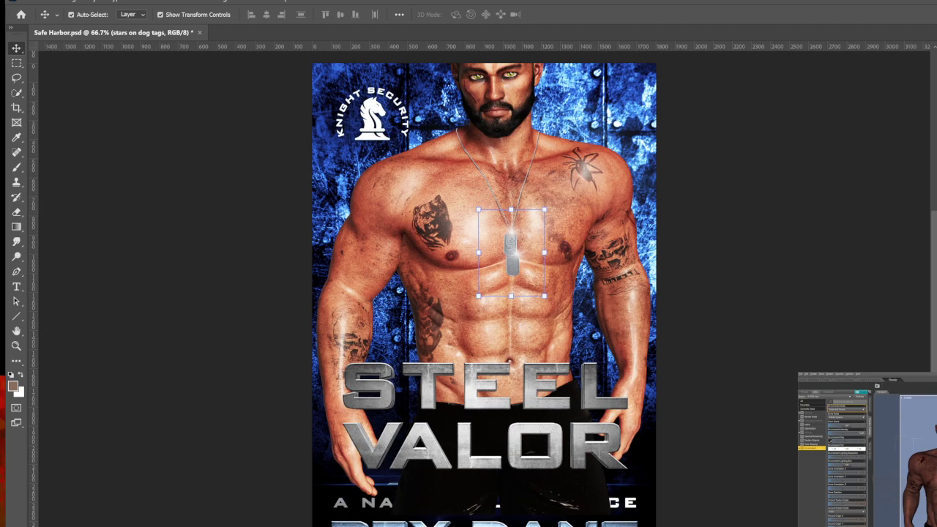
click(483, 254)
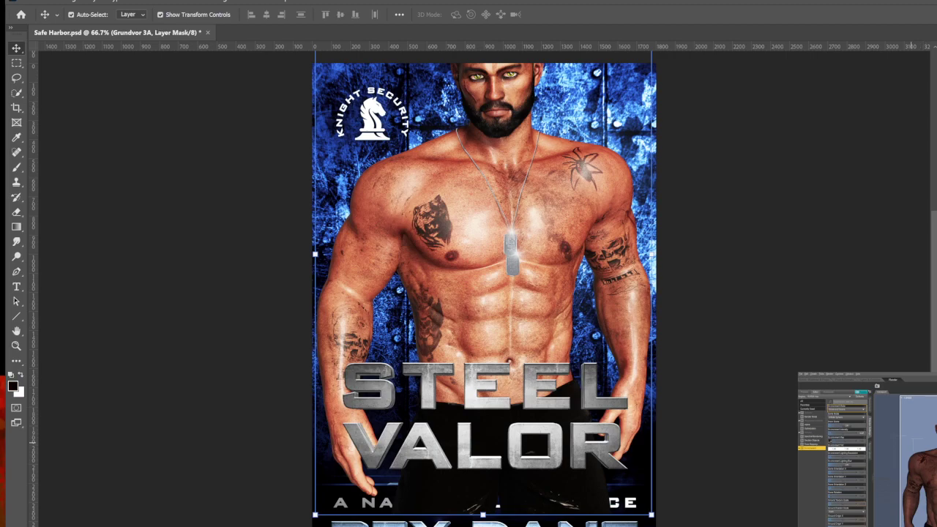
click(13, 169)
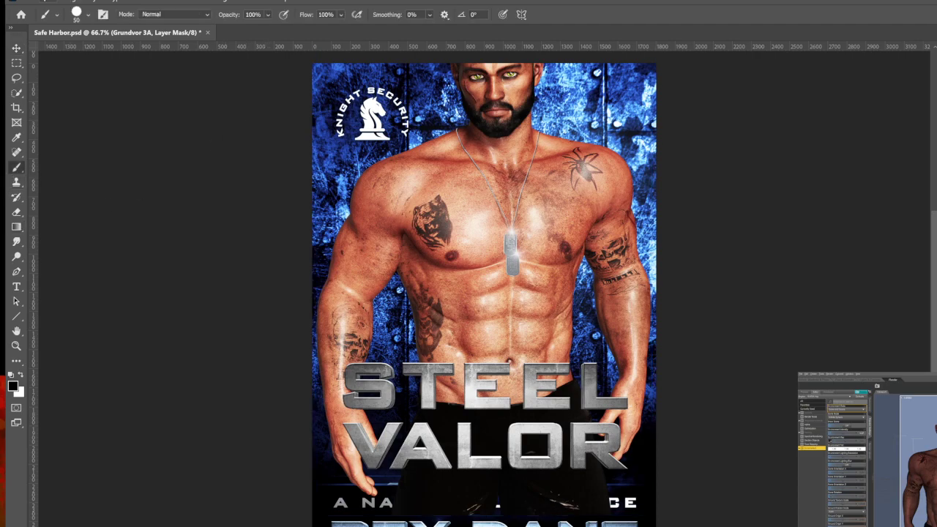
key(bracketright)
key(bracketright)
key(bracketright)
key(bracketright)
key(bracketright)
key(bracketright)
mouse_move(626, 451)
mouse_down()
mouse_move(528, 480)
mouse_move(344, 484)
mouse_up()
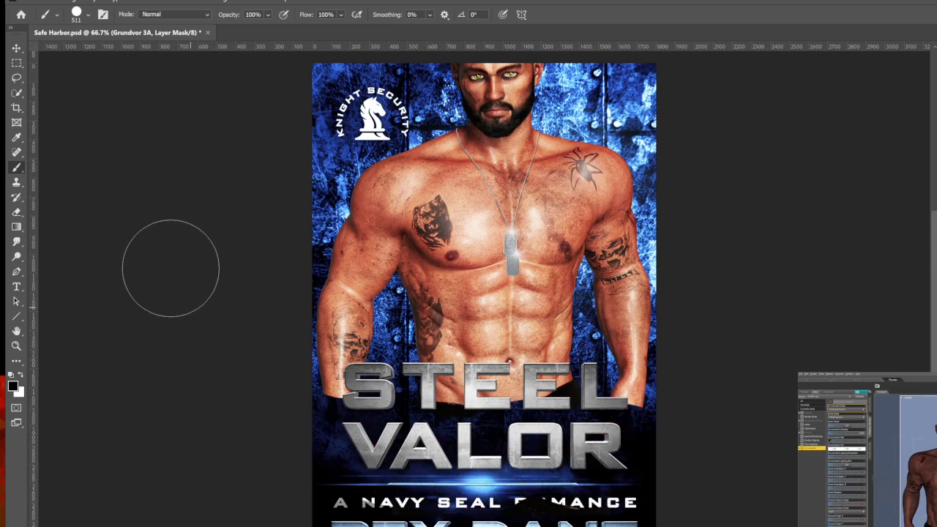
key(ctrl+z)
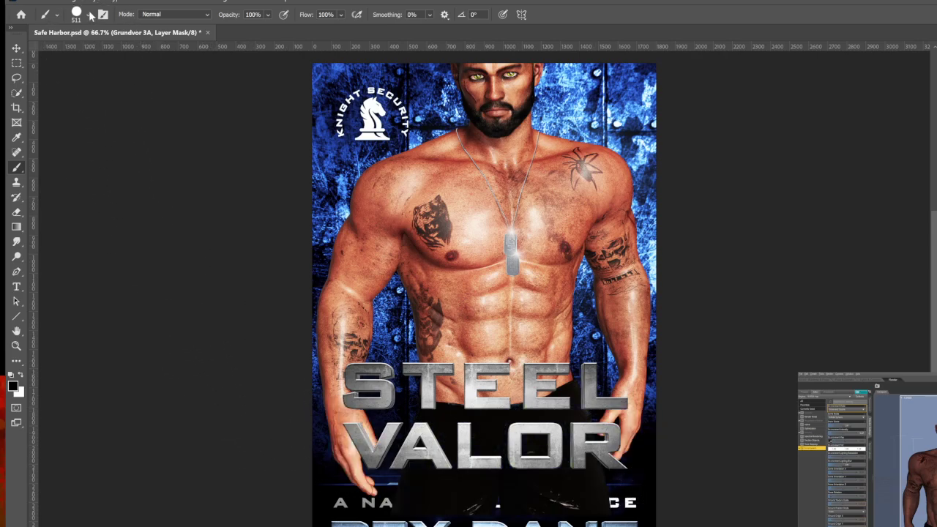
key(shift+bracketleft)
key(shift+bracketleft)
key(shift+bracketleft)
key(shift+bracketleft)
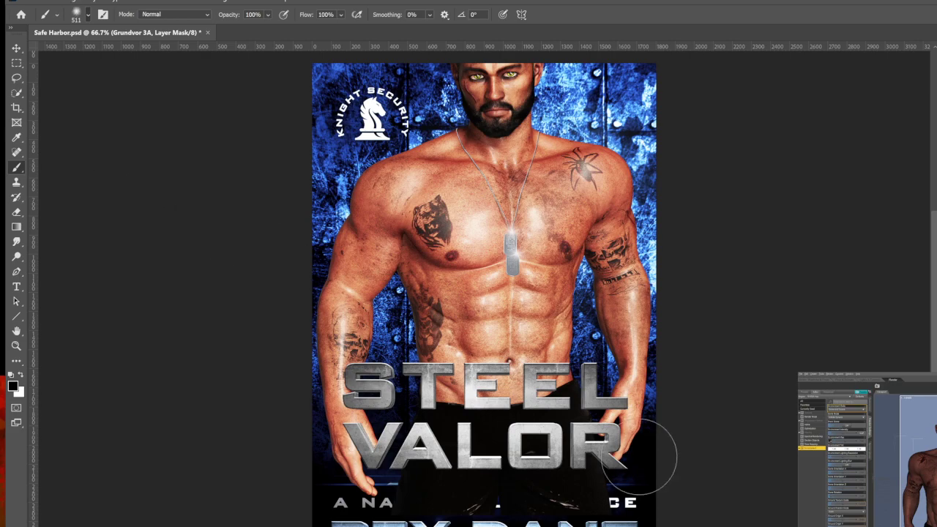
mouse_move(627, 450)
mouse_down()
mouse_move(627, 441)
mouse_move(403, 489)
mouse_move(299, 491)
mouse_move(315, 476)
mouse_move(490, 454)
mouse_move(551, 475)
mouse_up()
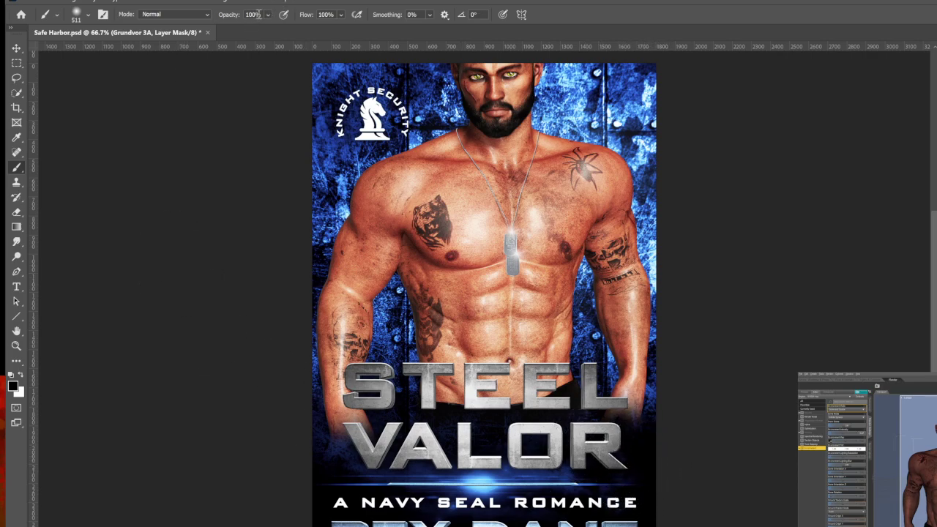
- Lower the brush opacity to 34% and softly fade the man's waist and wrists behind the word STEEL on the mask
key(9)
key(5)
key(3)
key(4)
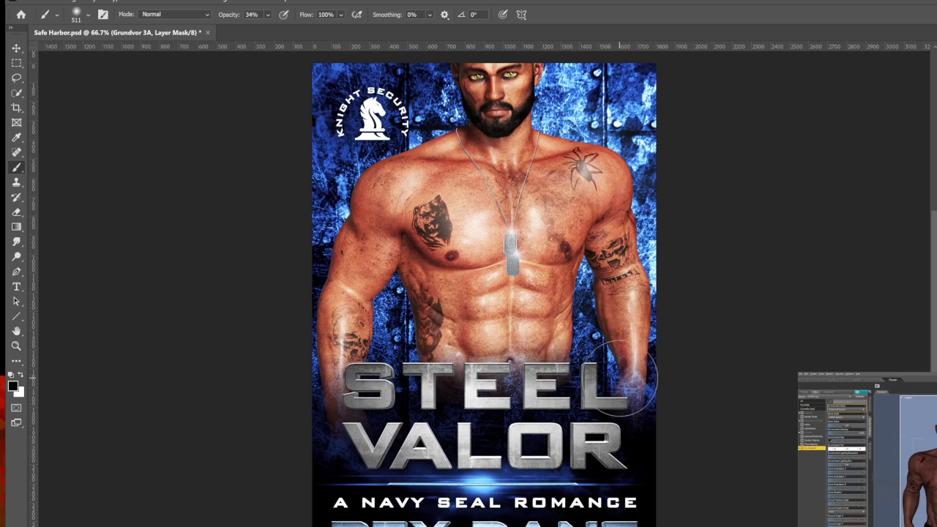
scroll(288, 461, up, 3)
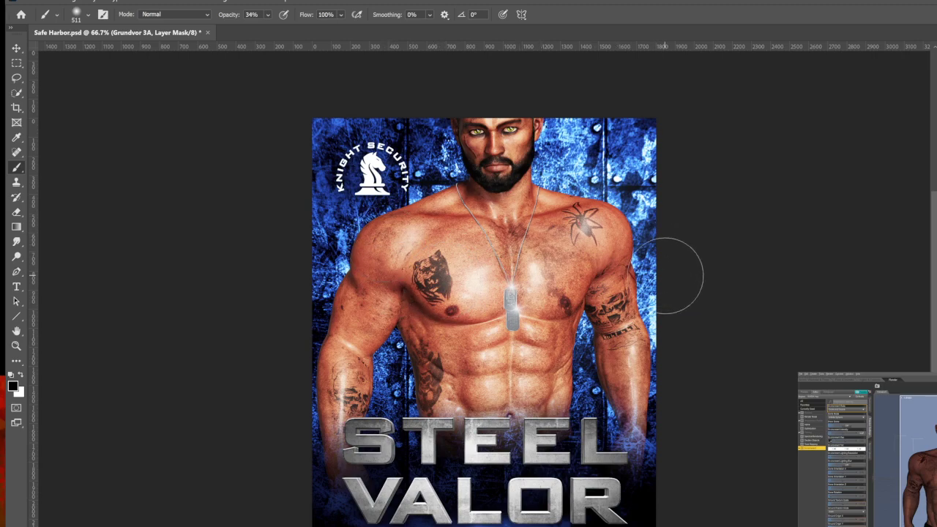
scroll(666, 276, down, 5)
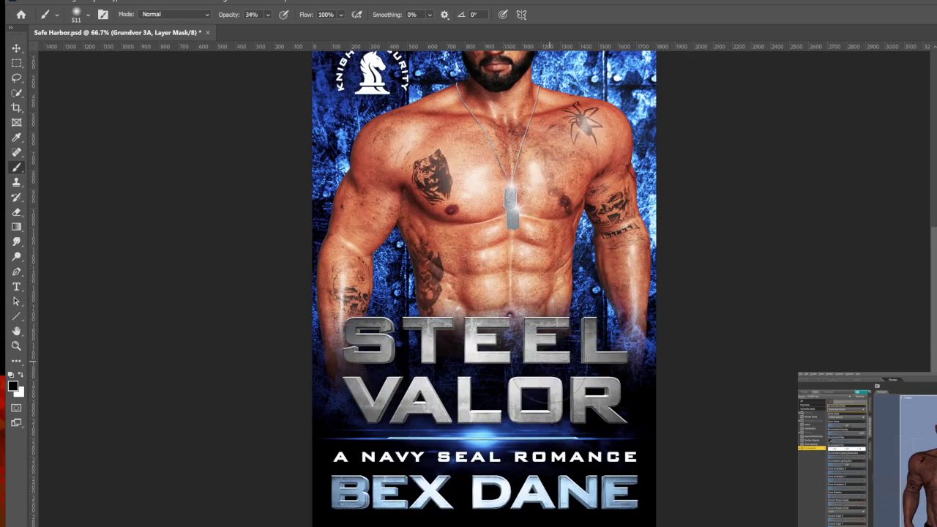
scroll(505, 410, up, 3)
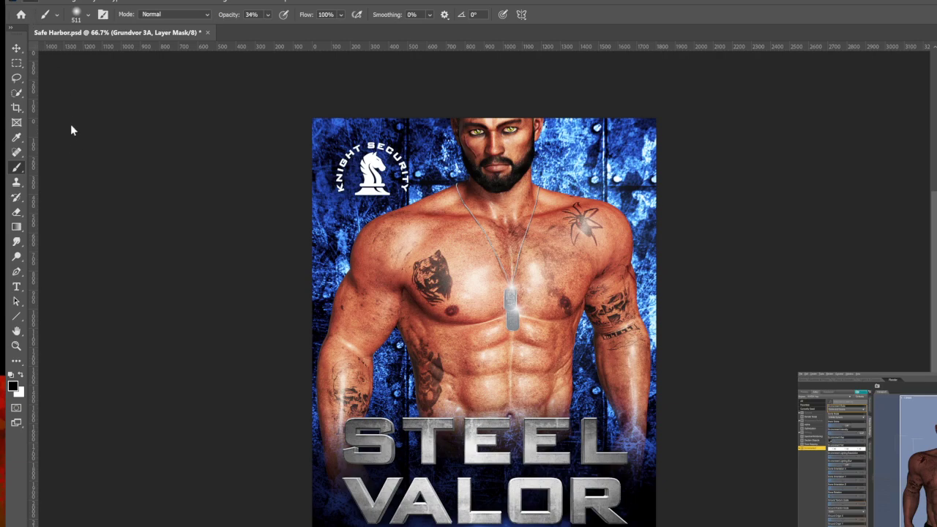
- Save the Safe Harbor document and export the cover image
key(ctrl+s)
scroll(652, 408, down, 4)
scroll(650, 408, up, 2)
scroll(649, 408, up, 2)
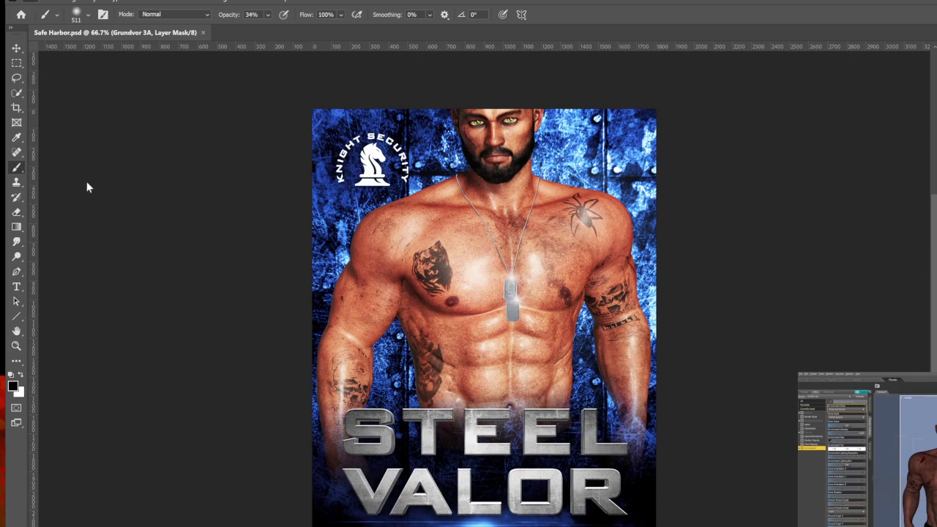
click(179, 179)
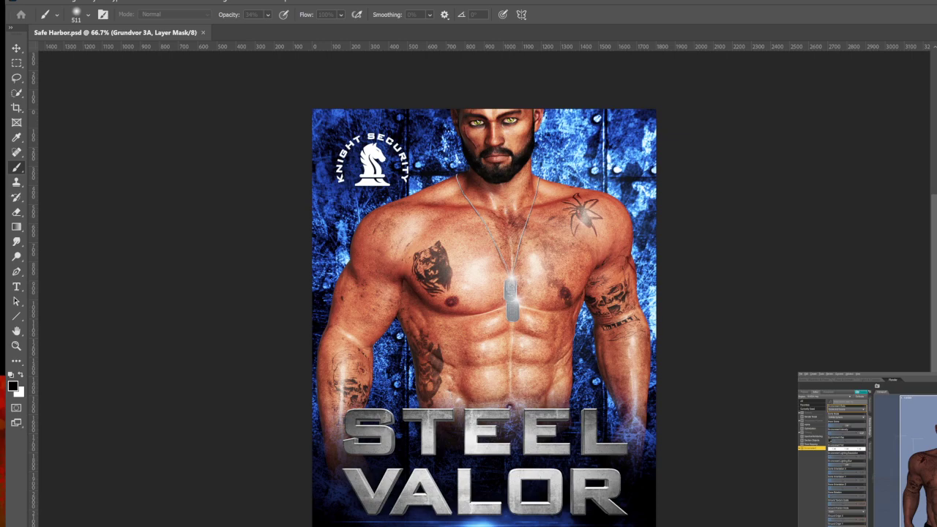
click(717, 469)
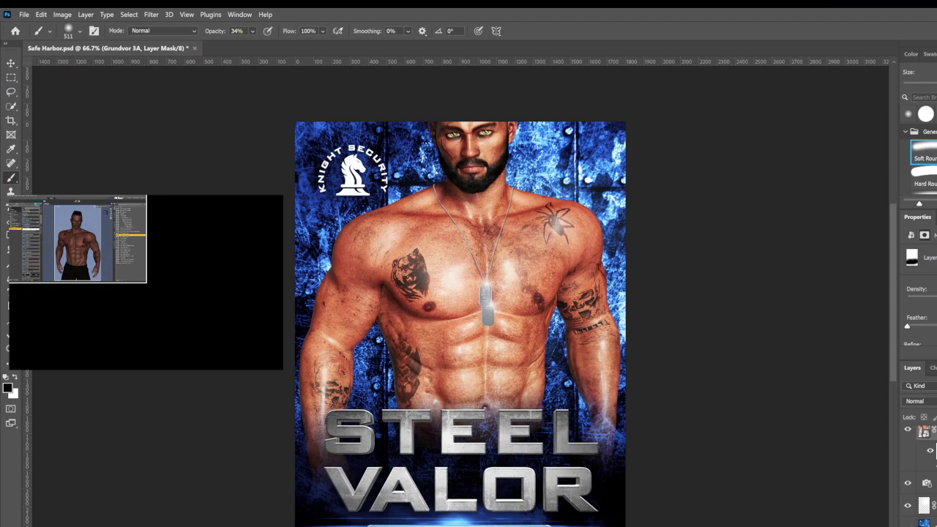
- Hide the background, logo and STEEL VALOR title layers, leaving only the man with his dog tags, and export the image
scroll(924, 476, up, 5)
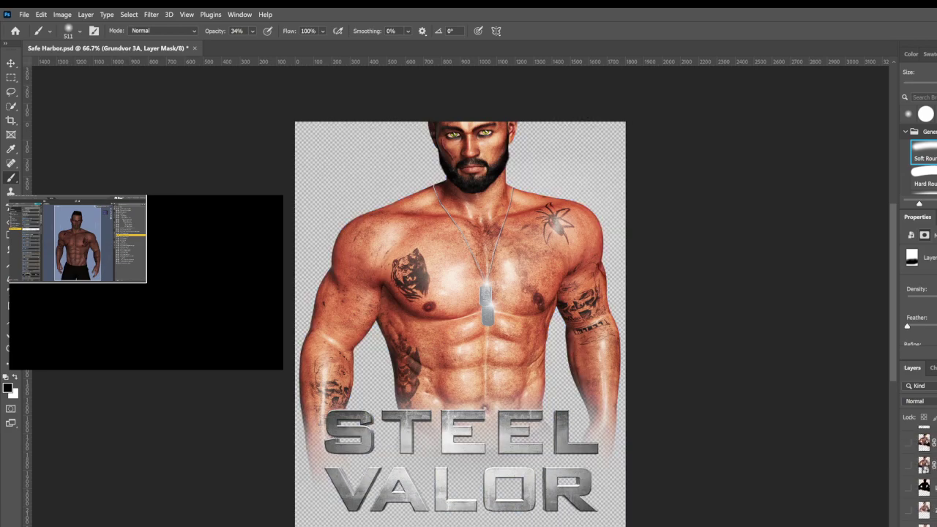
scroll(924, 476, up, 6)
scroll(924, 476, up, 5)
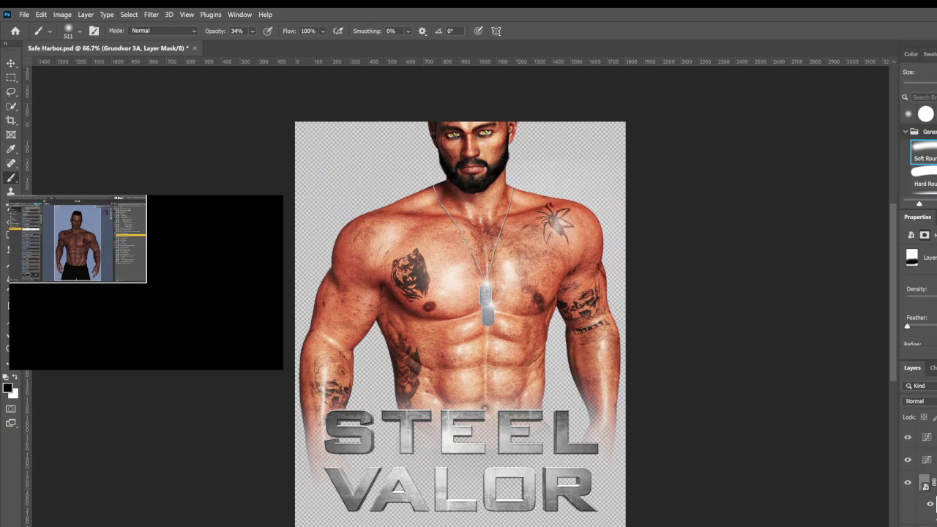
scroll(909, 483, up, 3)
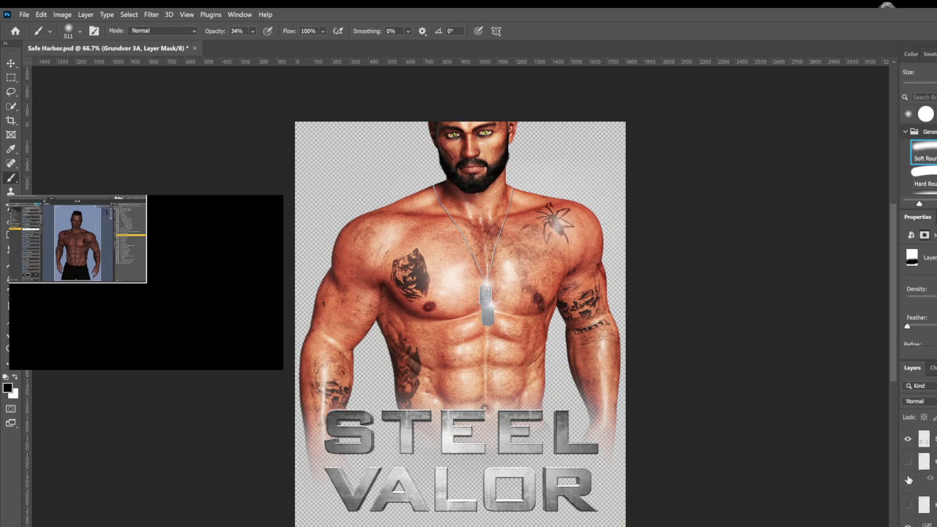
click(908, 463)
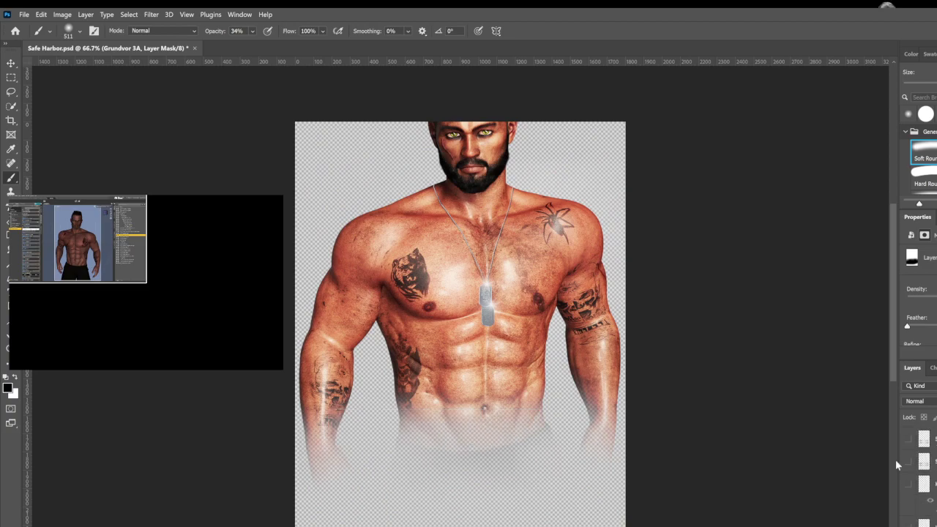
scroll(699, 442, up, 1)
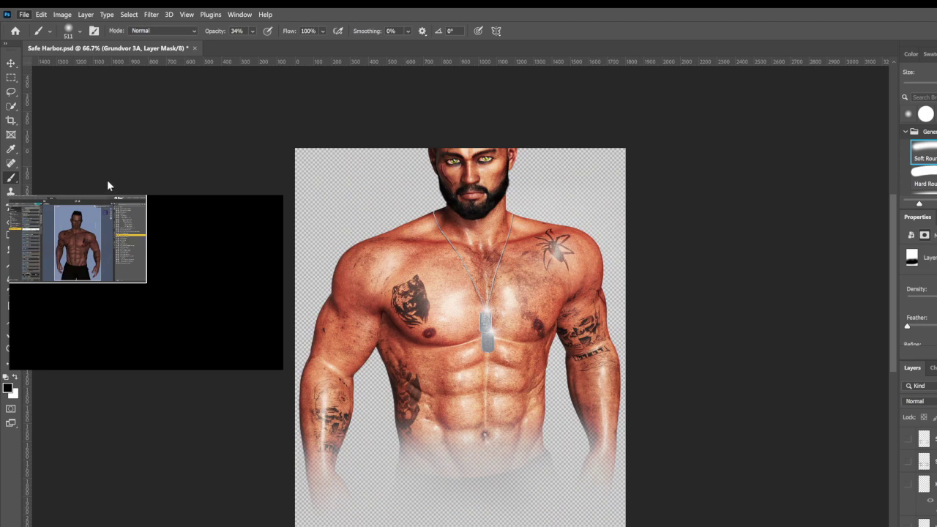
click(207, 204)
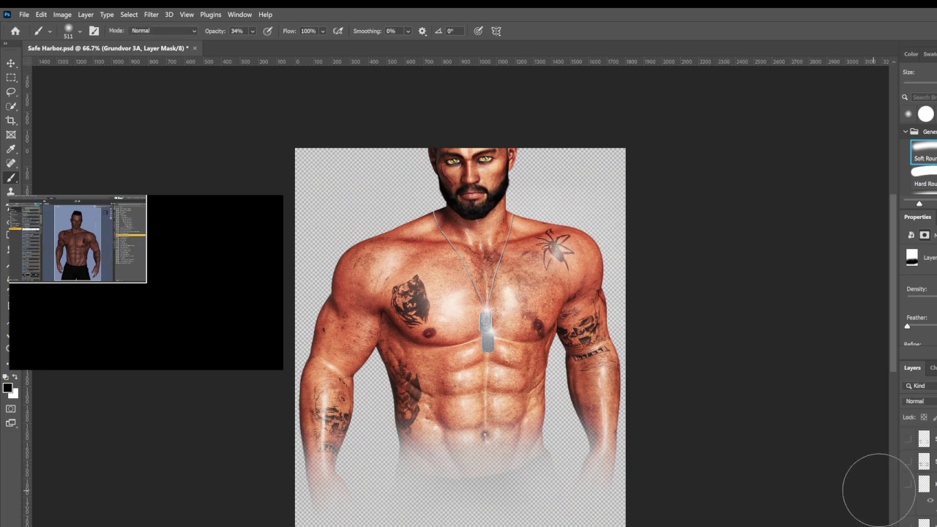
- On the Grundvor 3A layer mask, paint white at 34% opacity over the hands and trousers, and delete the mask
scroll(879, 481, down, 2)
scroll(928, 479, down, 10)
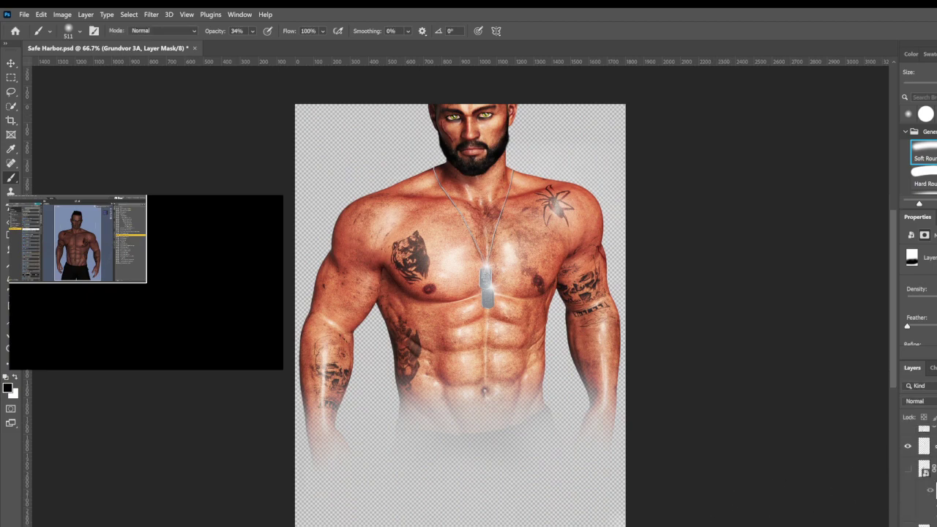
scroll(927, 469, down, 4)
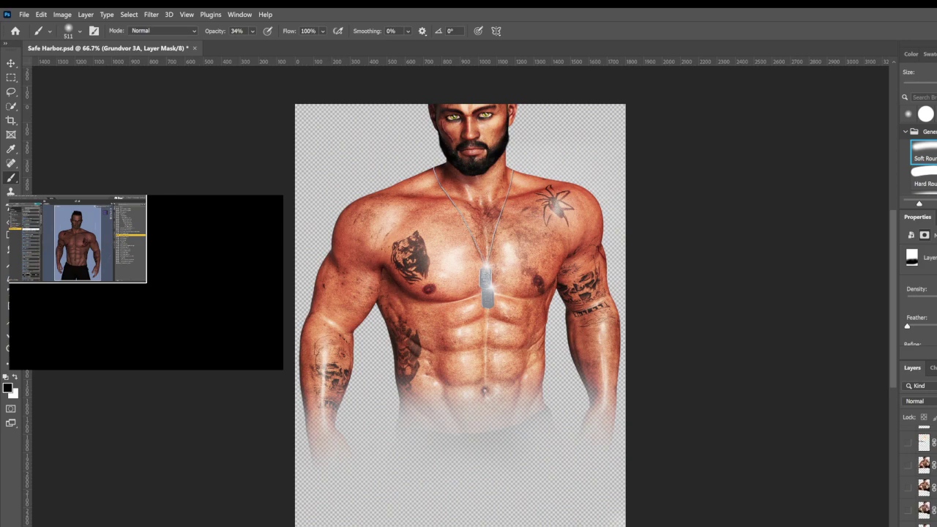
scroll(927, 469, down, 2)
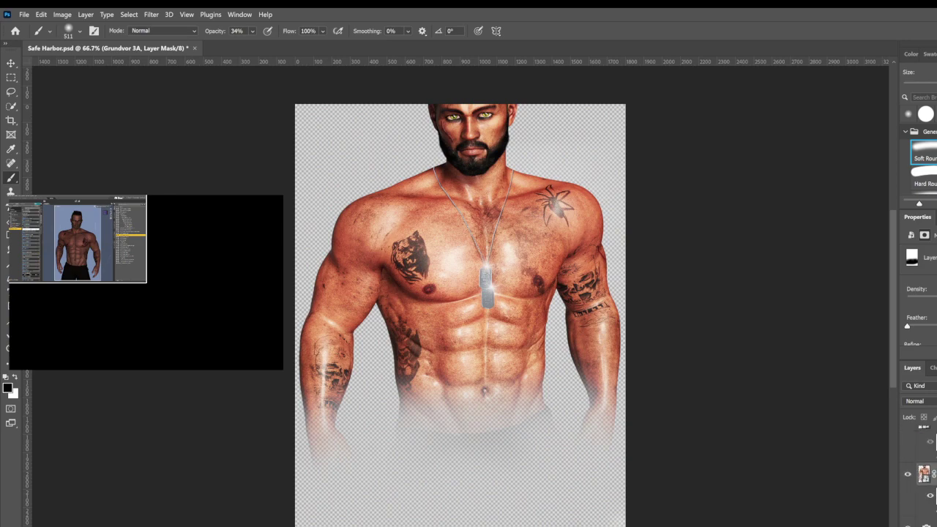
click(925, 474)
click(934, 474)
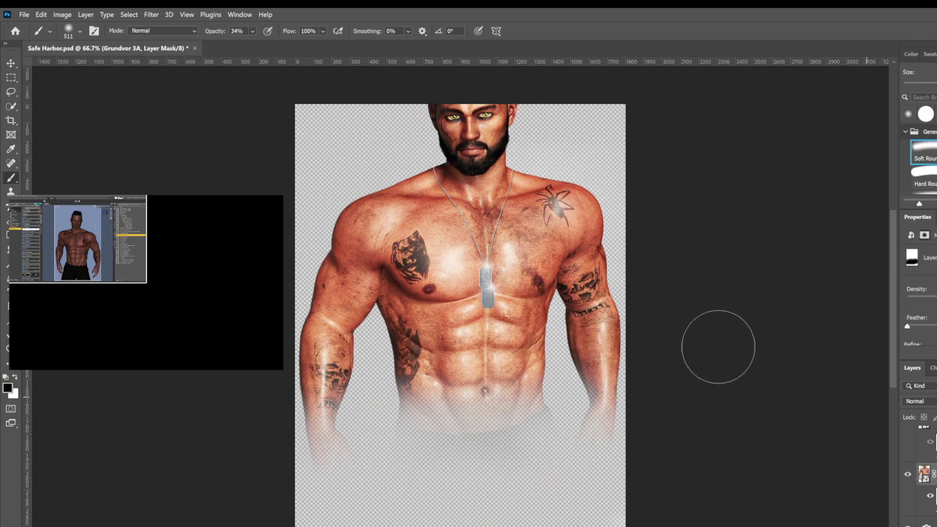
click(16, 378)
mouse_move(564, 410)
mouse_down()
mouse_move(434, 413)
mouse_move(513, 432)
mouse_move(293, 439)
mouse_move(283, 456)
mouse_up()
mouse_move(355, 365)
mouse_down()
mouse_move(594, 399)
mouse_move(590, 500)
mouse_move(414, 497)
mouse_move(272, 471)
mouse_move(564, 388)
mouse_move(435, 413)
mouse_move(368, 399)
mouse_move(344, 418)
mouse_move(470, 376)
mouse_move(410, 468)
mouse_move(571, 410)
mouse_move(578, 462)
mouse_move(564, 395)
mouse_up()
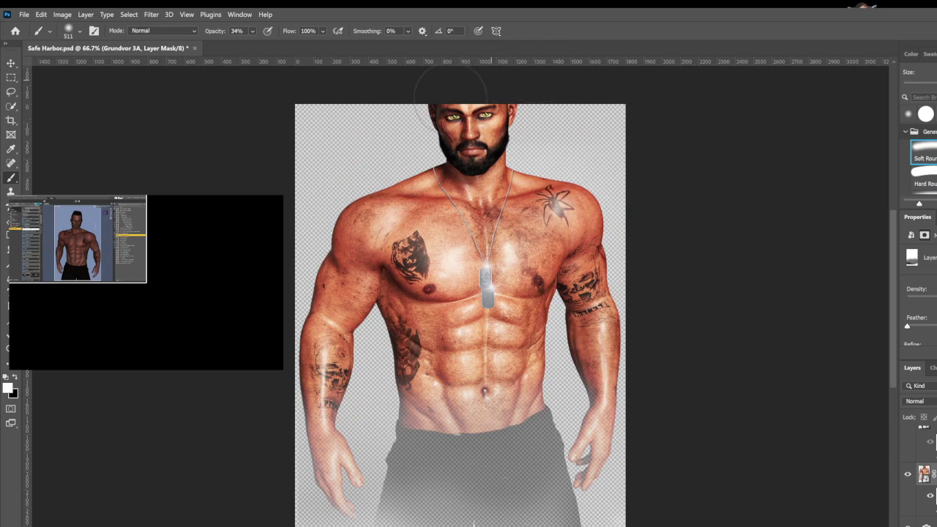
mouse_move(299, 445)
mouse_down()
mouse_move(333, 472)
mouse_move(439, 476)
mouse_move(557, 498)
mouse_move(542, 432)
mouse_move(466, 394)
mouse_move(410, 462)
mouse_move(487, 438)
mouse_move(512, 469)
mouse_move(542, 454)
mouse_move(557, 469)
mouse_up()
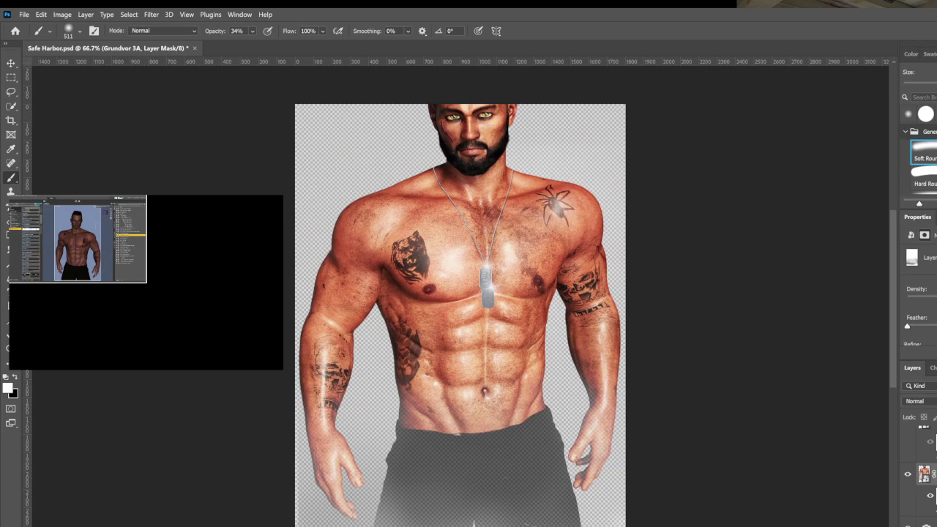
key(Delete)
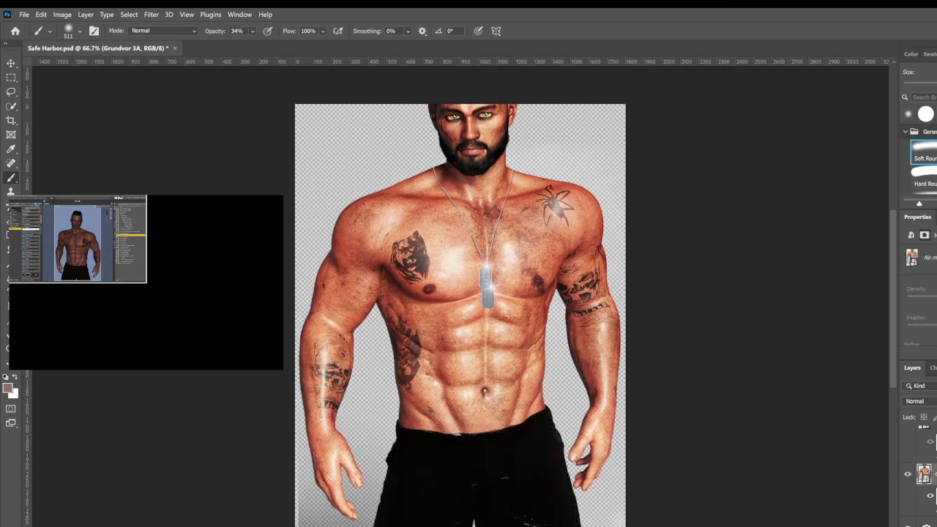
- Add a gradient fill layer above the Grundvor 3A layer, fading from the brown foreground colour at the base to transparent
click(935, 410)
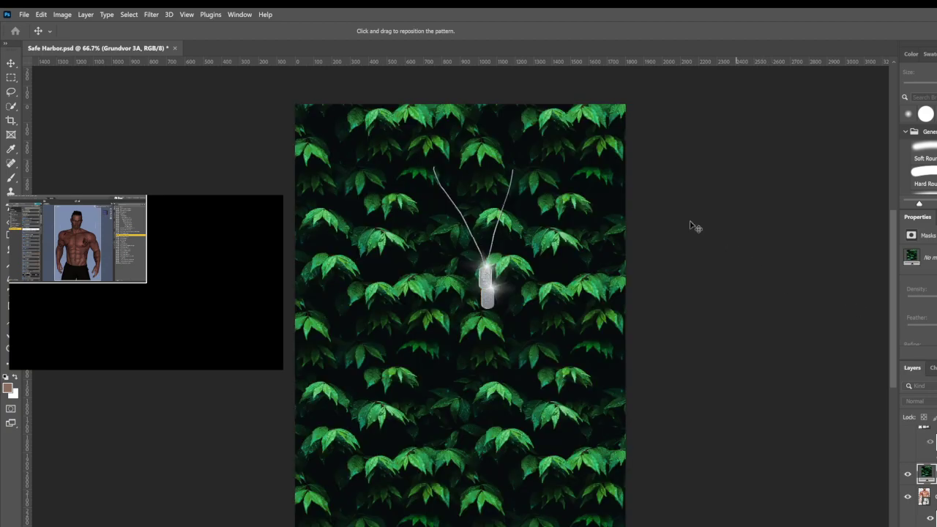
key(Escape)
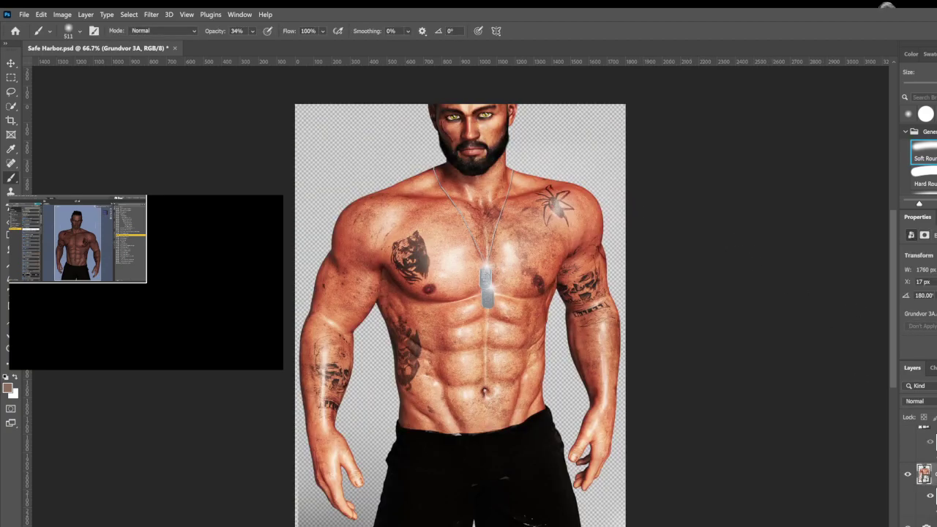
click(931, 410)
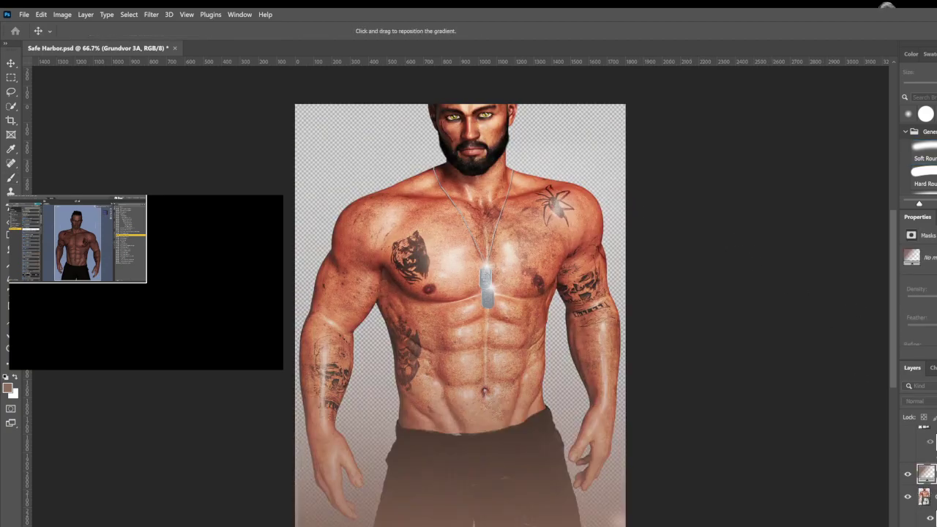
key(i)
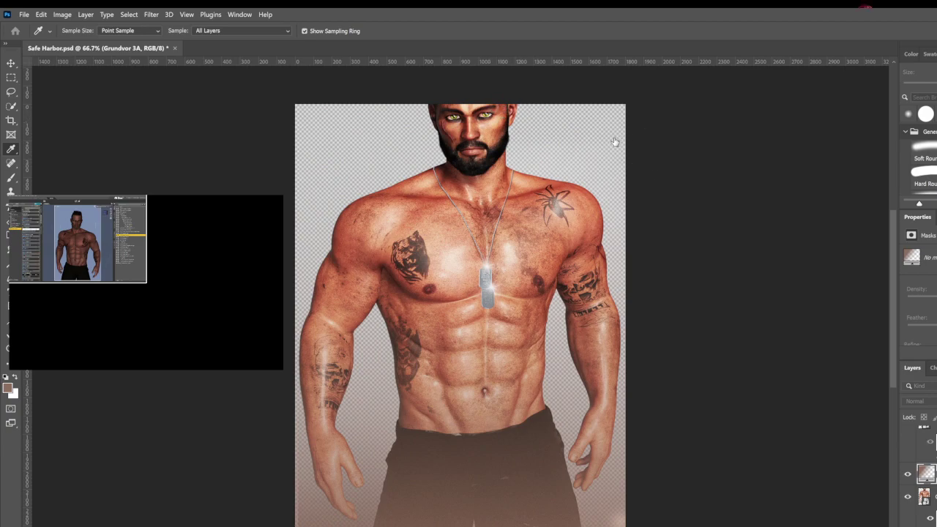
scroll(708, 190, down, 1)
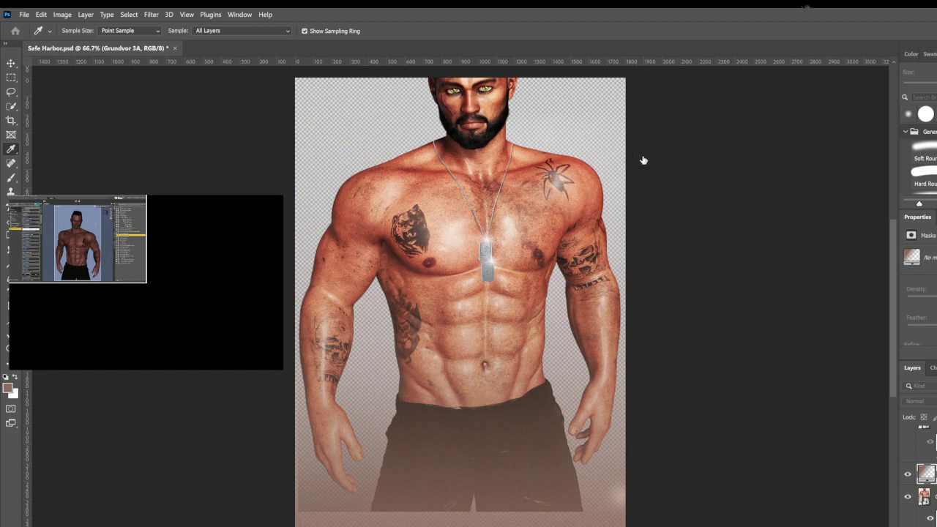
- Try several blue gradient presets on the fill and return to the brown-to-transparent gradient
click(754, 191)
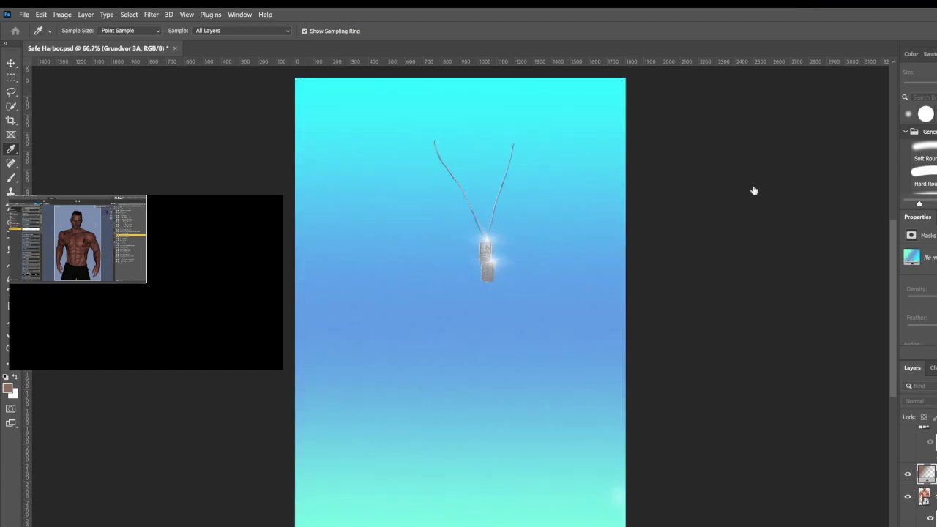
click(769, 189)
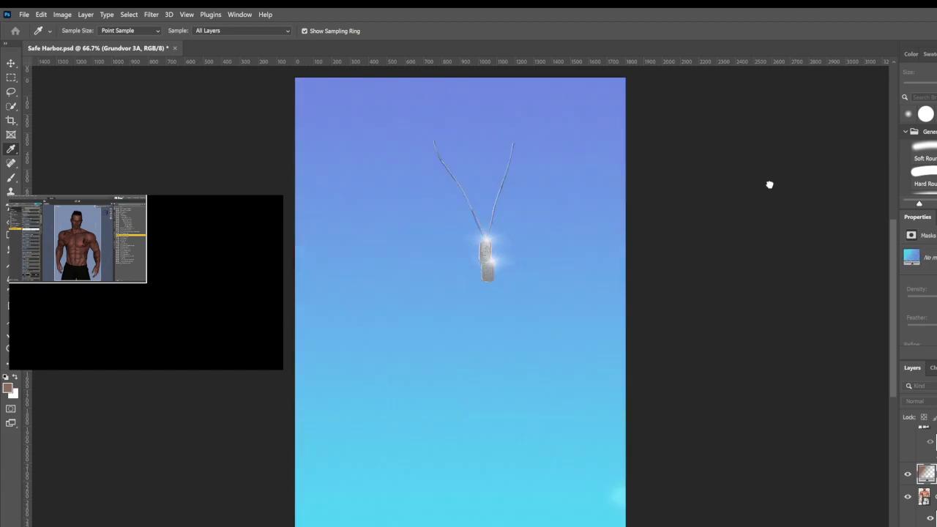
click(664, 192)
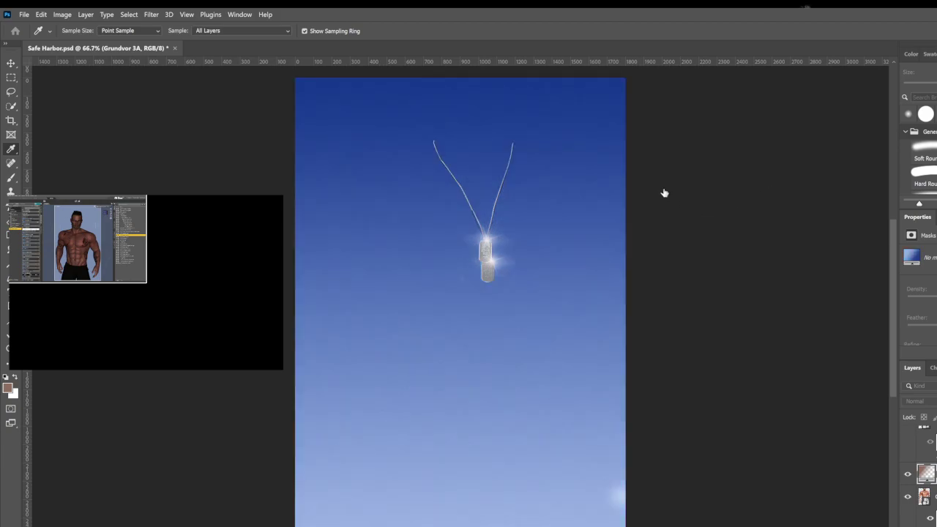
click(699, 193)
click(838, 128)
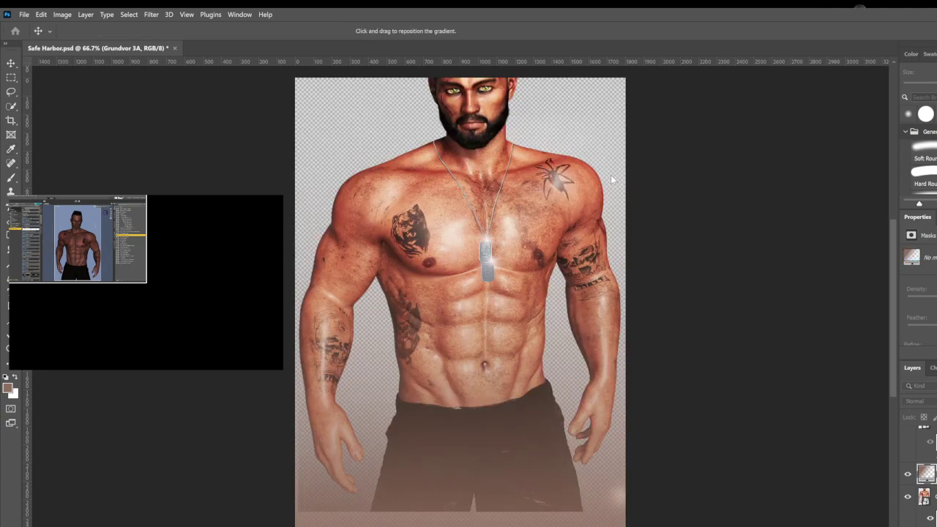
- Recolour the gradient to near-black by sampling the man's face and beard, and apply the gradient fill
key(i)
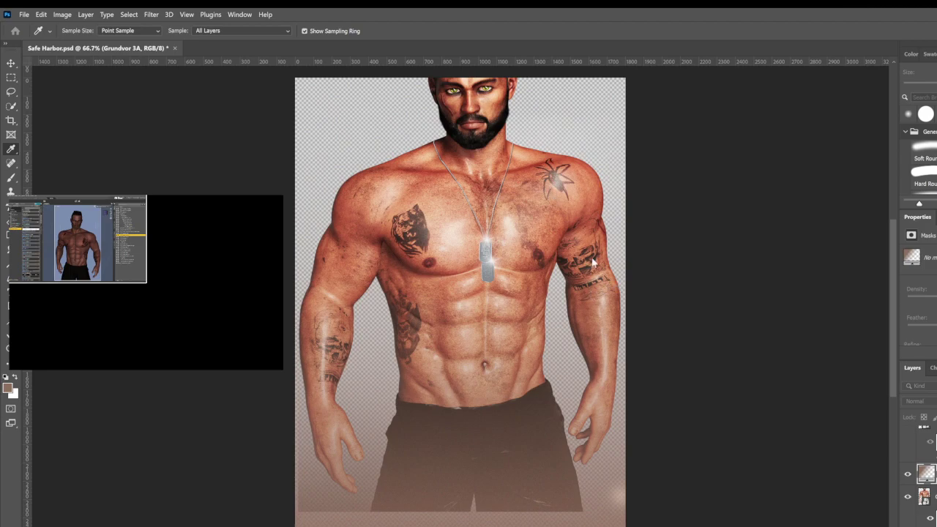
click(454, 88)
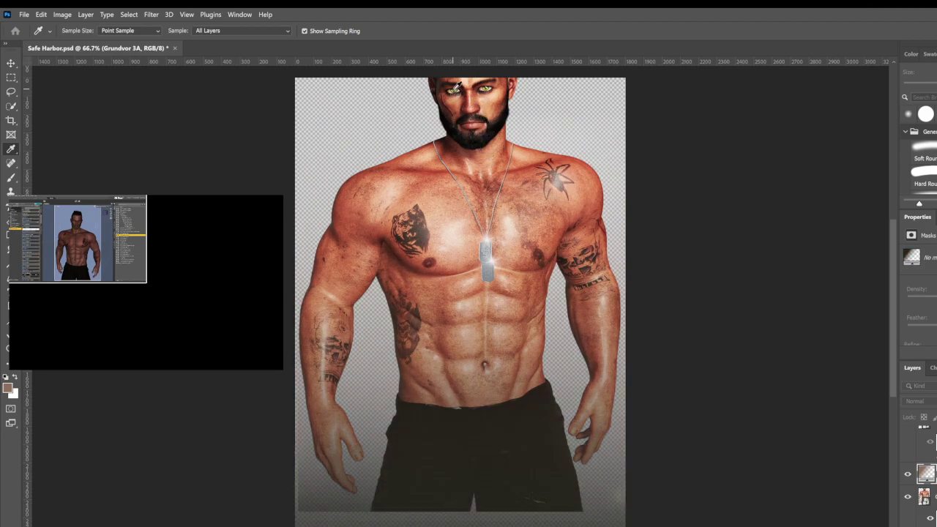
click(455, 89)
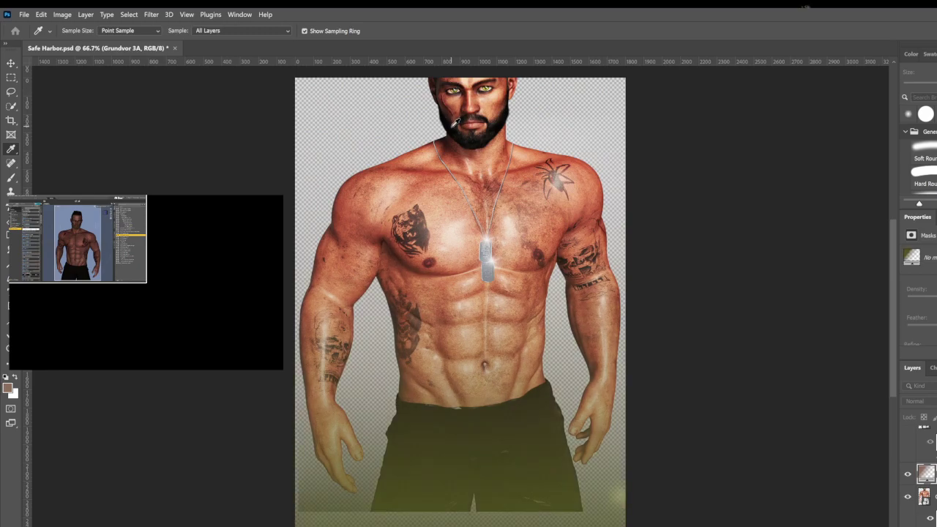
click(455, 119)
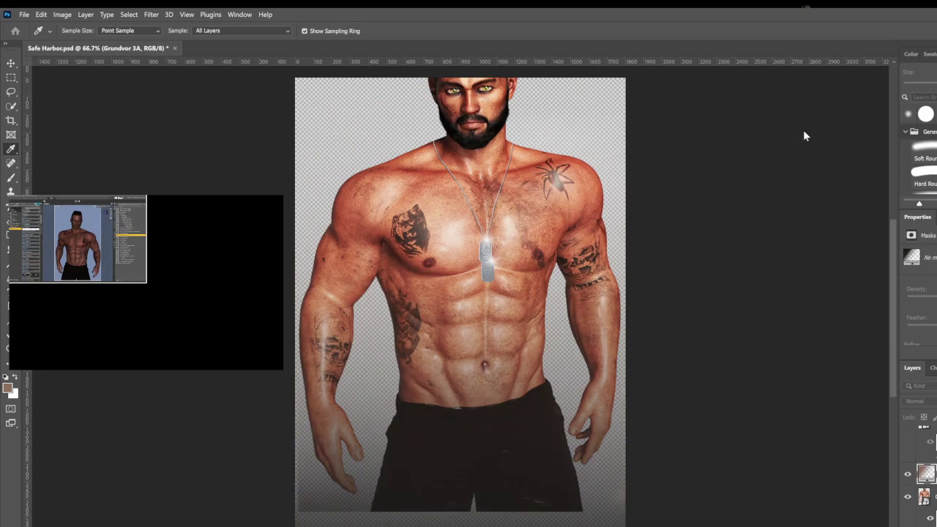
key(v)
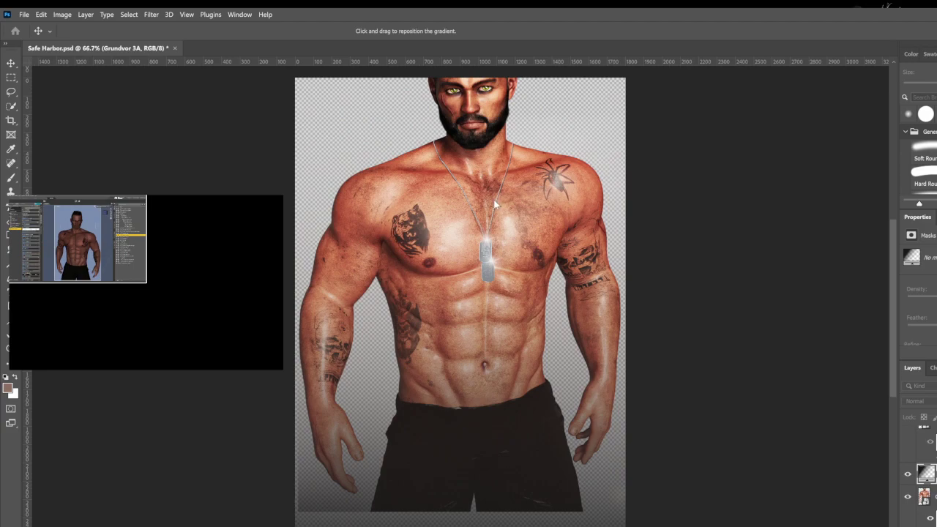
key(b)
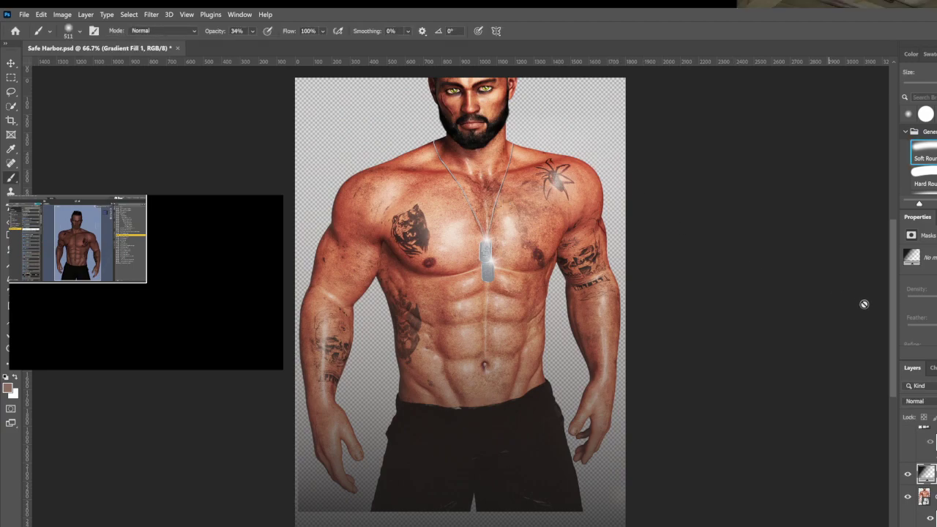
- On the Gradient Fill 1 mask, paint black at 100% opacity across the dark lower area, and paint it back with white
scroll(893, 429, down, 1)
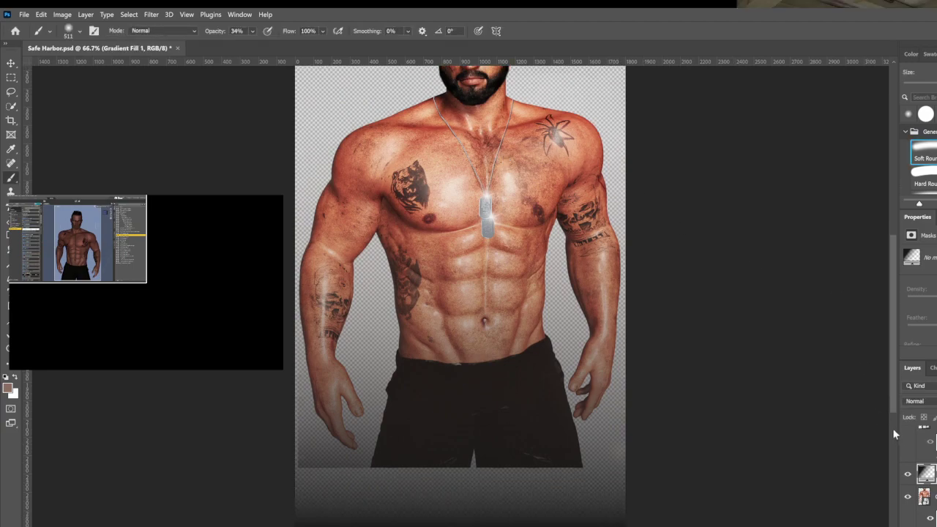
scroll(891, 427, down, 1)
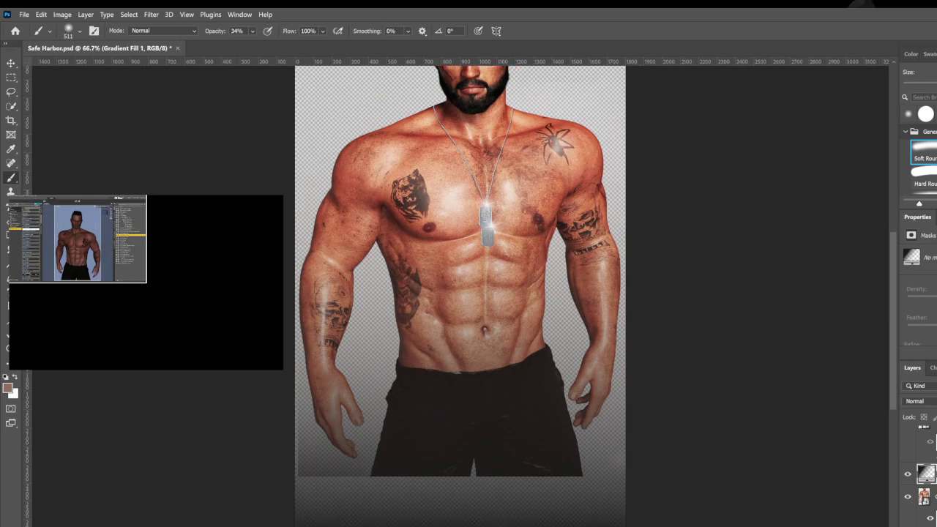
click(936, 474)
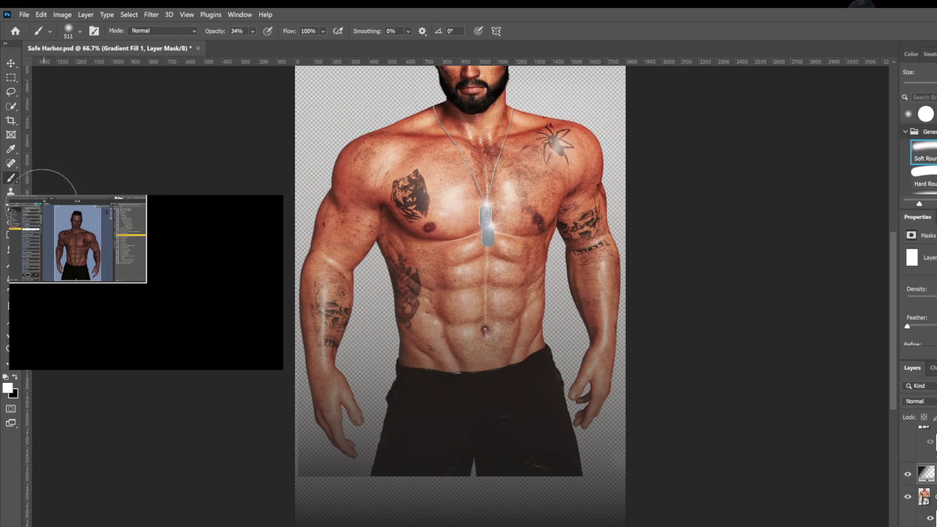
click(14, 378)
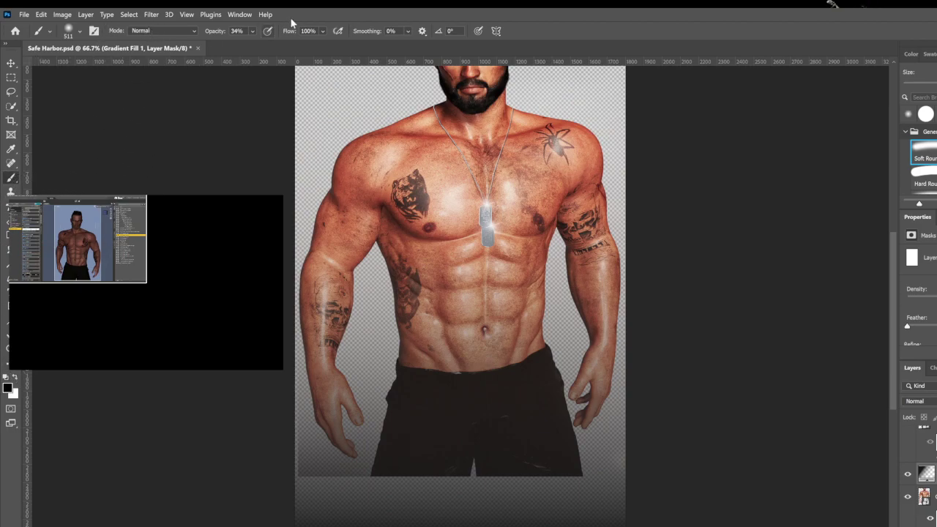
key(0)
drag(597, 498, 353, 510)
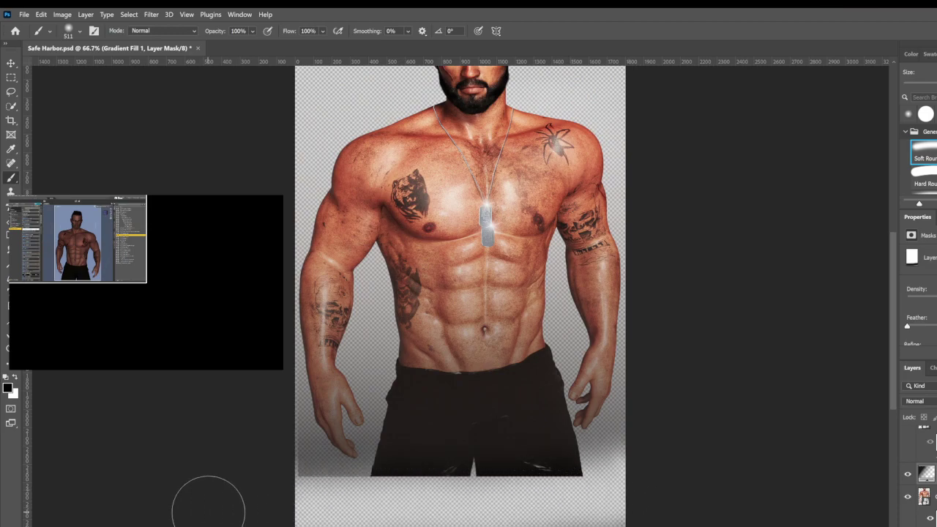
click(14, 378)
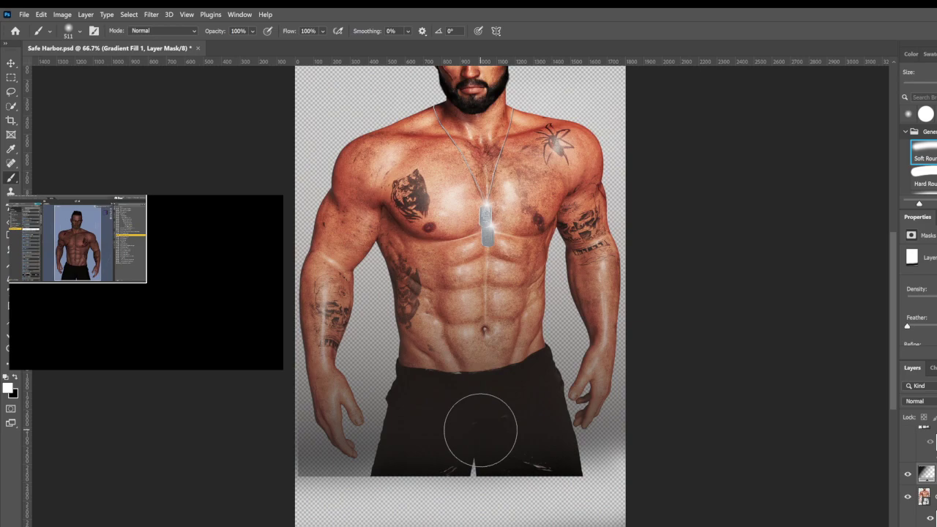
mouse_move(622, 463)
mouse_down()
mouse_move(129, 510)
mouse_move(659, 508)
mouse_move(230, 519)
mouse_move(608, 476)
mouse_up()
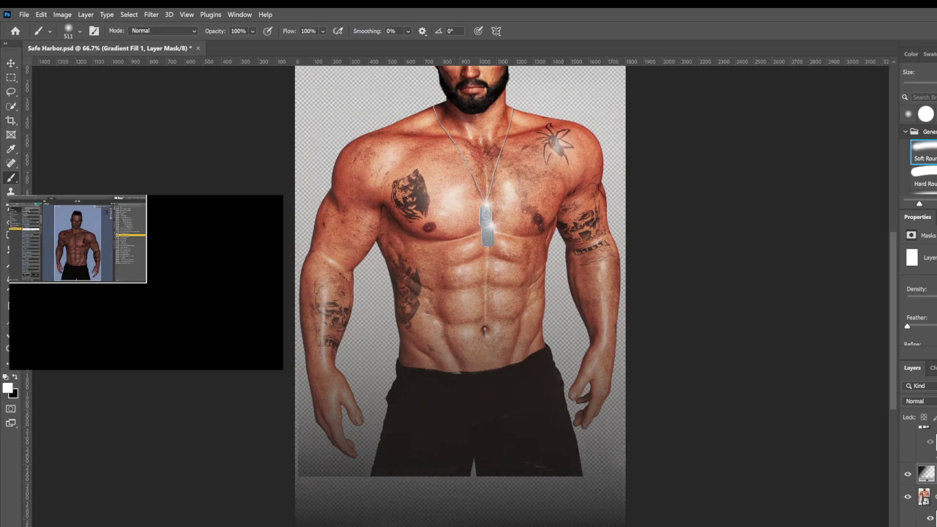
- Add a new layer above the gradient fill and paint brown at 100% opacity over the trousers, hands and area beneath
key(ctrl+alt+shift+n)
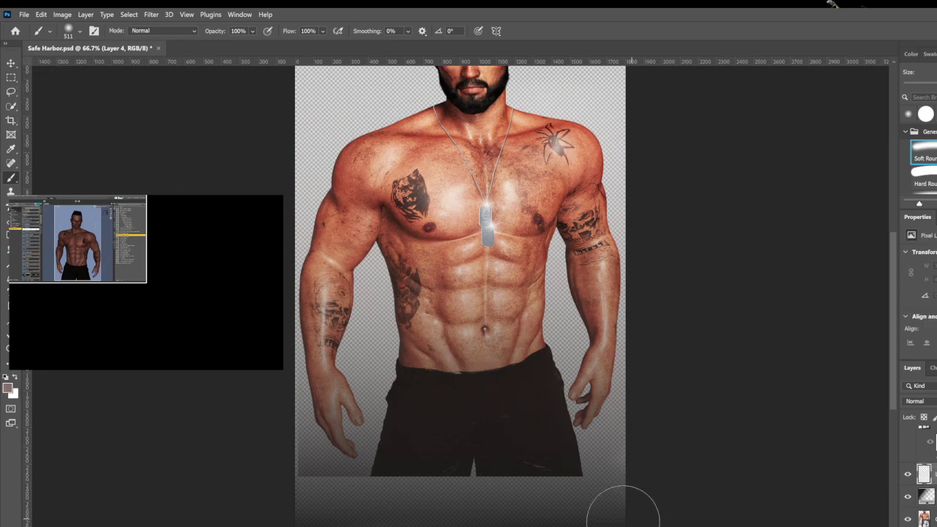
drag(623, 513, 142, 523)
mouse_move(450, 473)
mouse_down()
mouse_move(636, 470)
mouse_move(195, 491)
mouse_move(657, 389)
mouse_up()
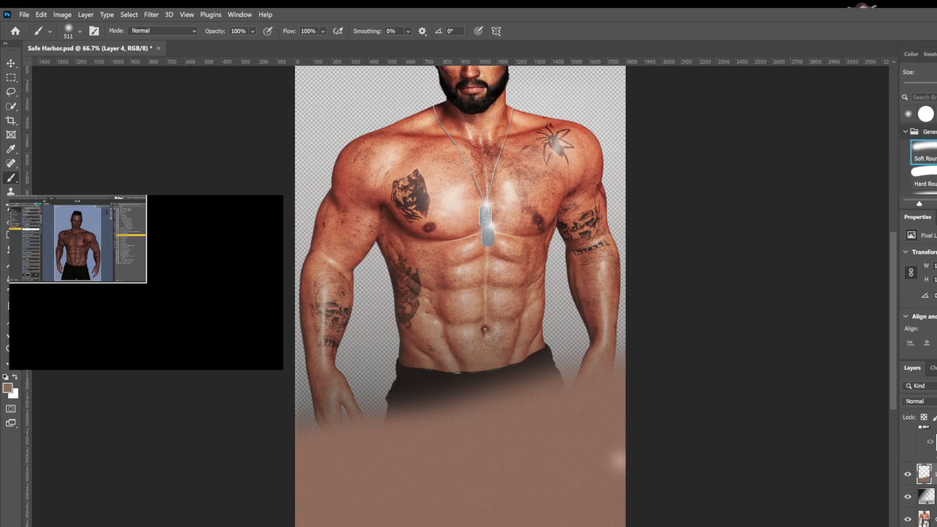
- Add a second gradient fill layer, compare several blue and green presets, and apply the dark purple to turquoise to green one
click(842, 159)
key(i)
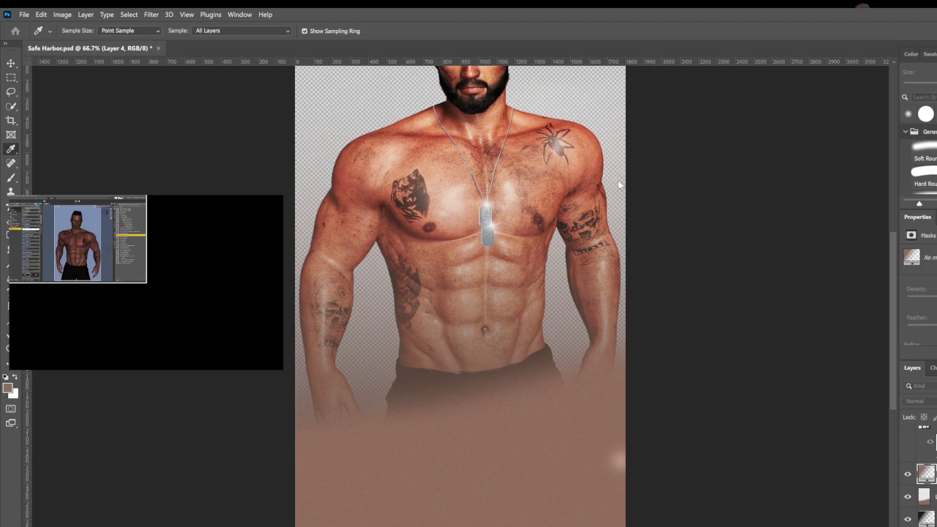
click(683, 172)
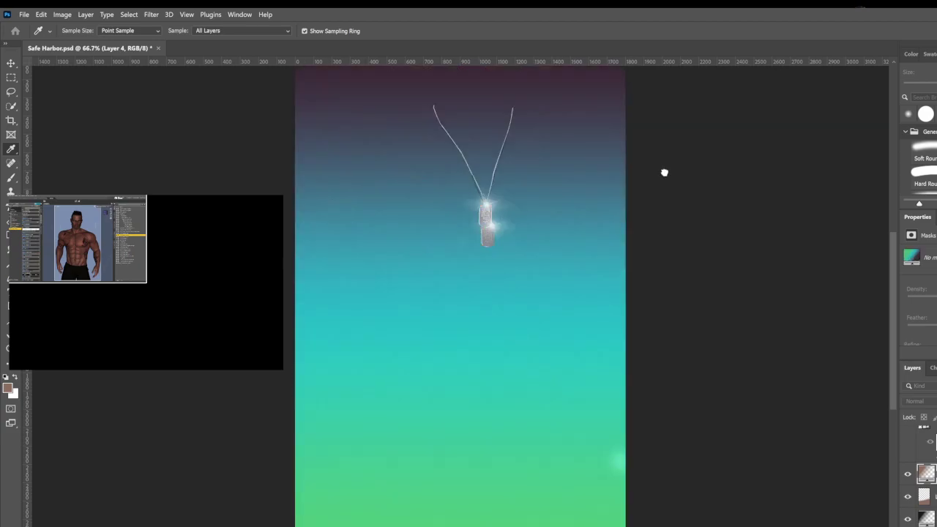
click(665, 174)
click(648, 173)
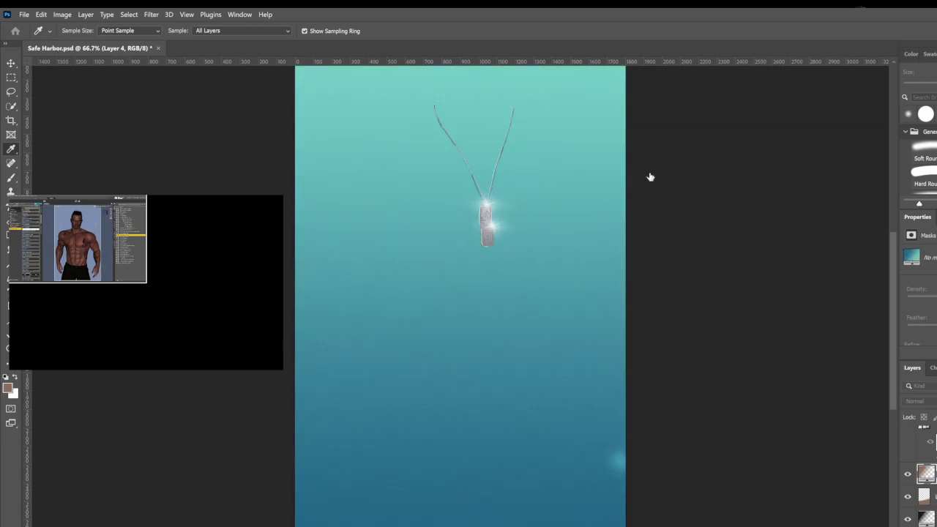
click(632, 173)
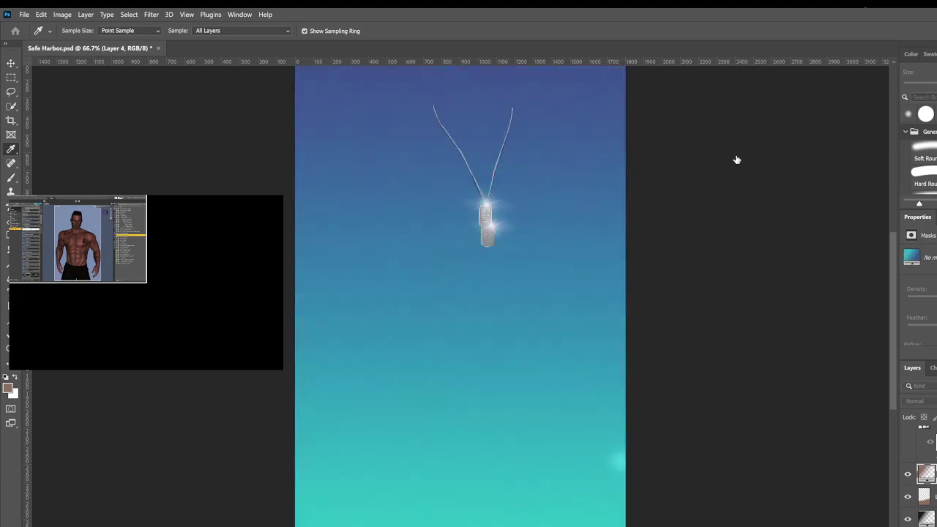
click(766, 152)
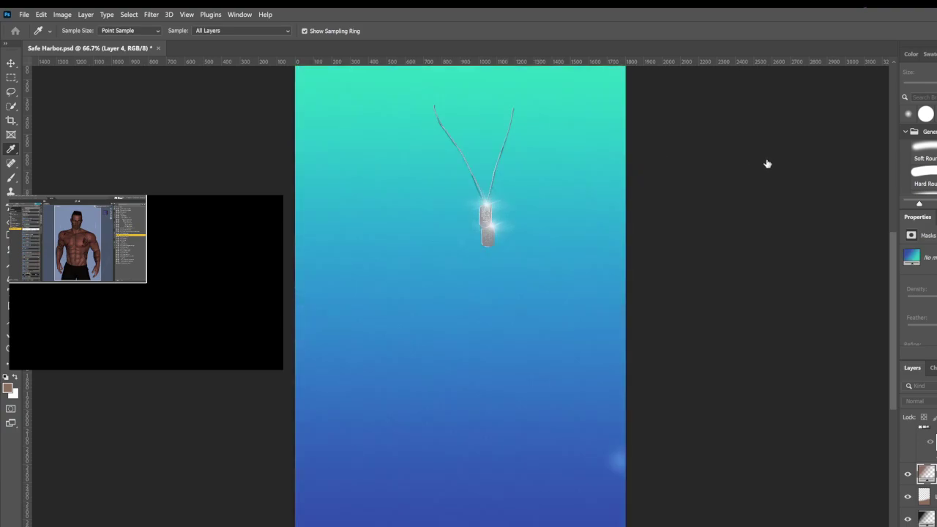
click(755, 157)
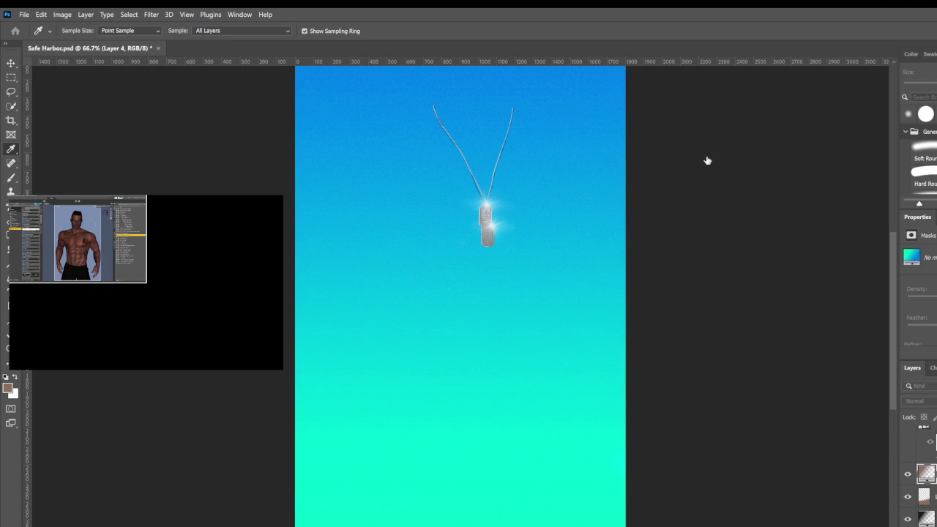
click(651, 159)
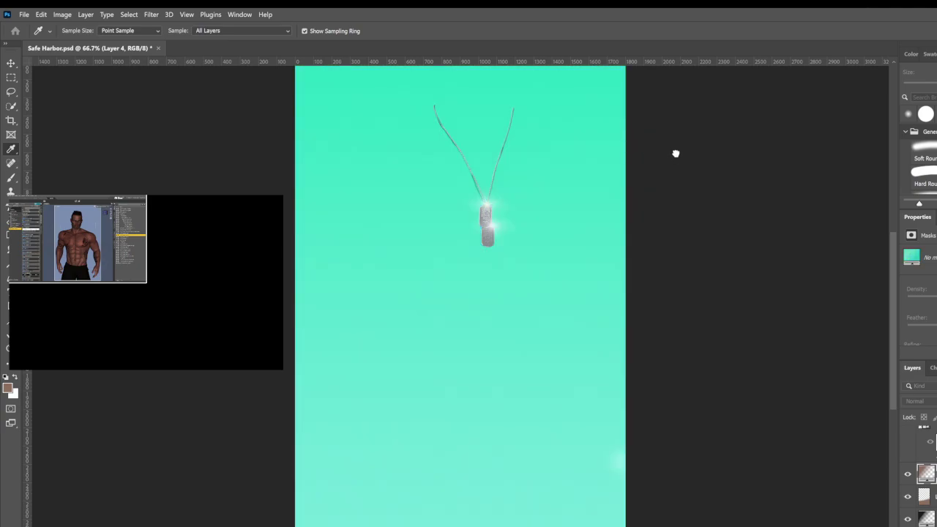
click(682, 175)
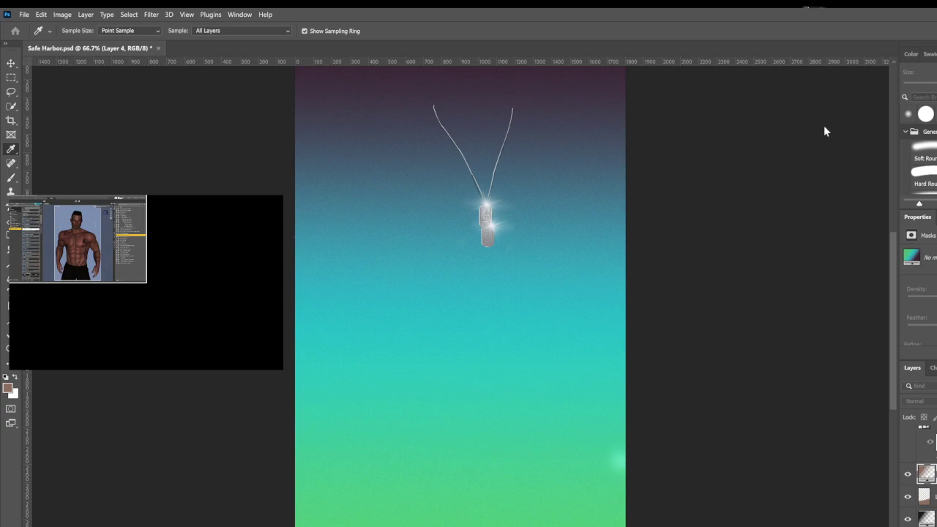
key(v)
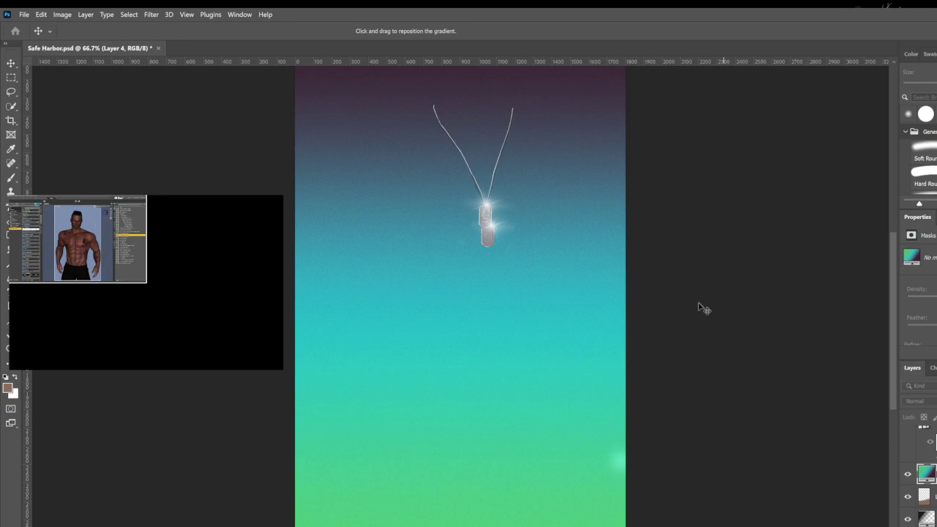
click(602, 173)
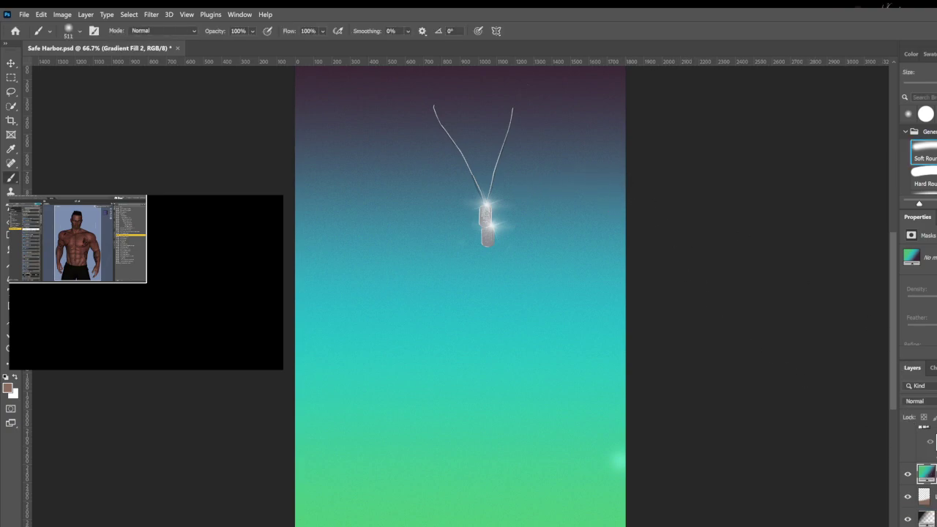
- Move the Gradient Fill 2 layer down the stack, below the brown painted layer and the first gradient fill
drag(928, 475, 927, 526)
scroll(928, 496, down, 5)
scroll(928, 495, up, 1)
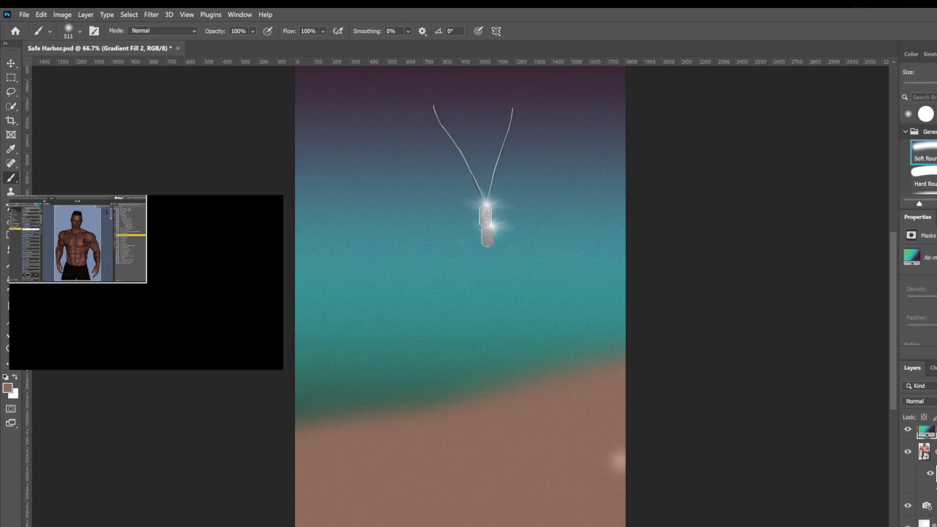
- Move the Gradient Fill 2 layer below the tattooed man's layer so it serves as his background
drag(932, 432, 935, 498)
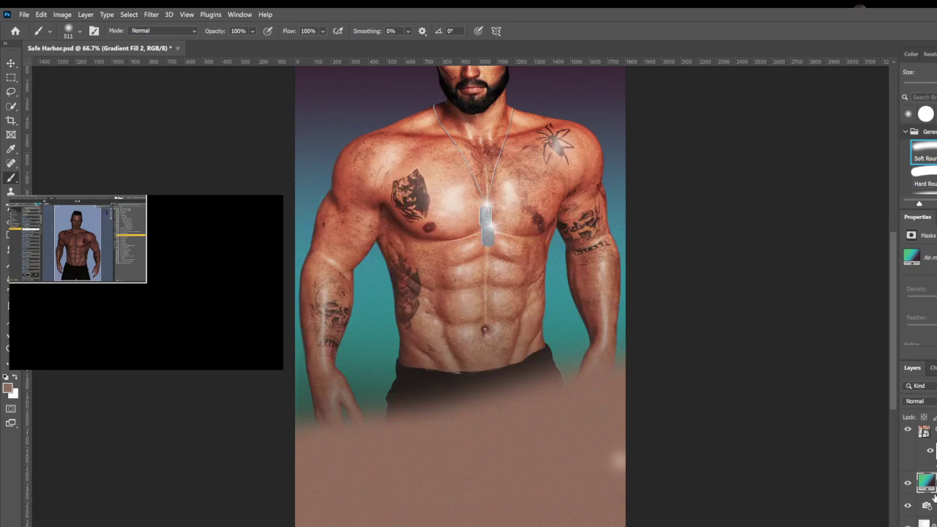
scroll(771, 453, up, 3)
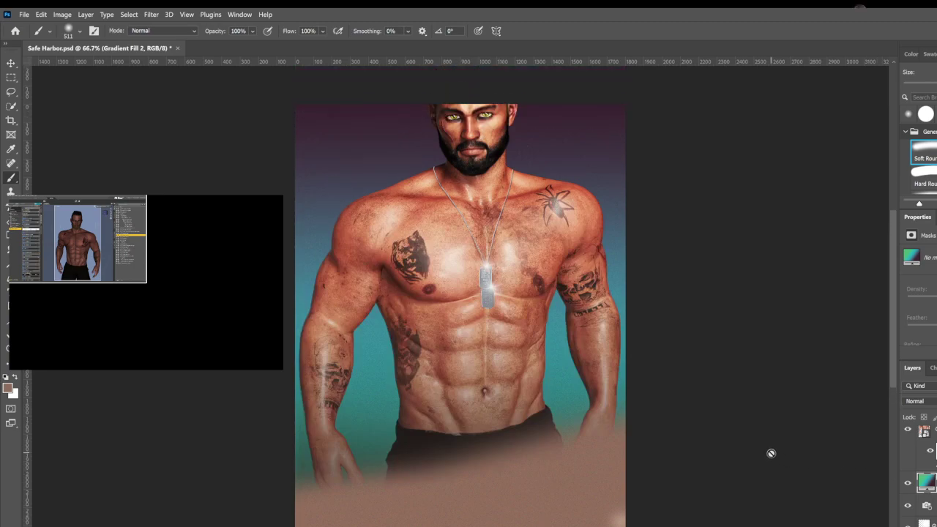
scroll(932, 476, up, 2)
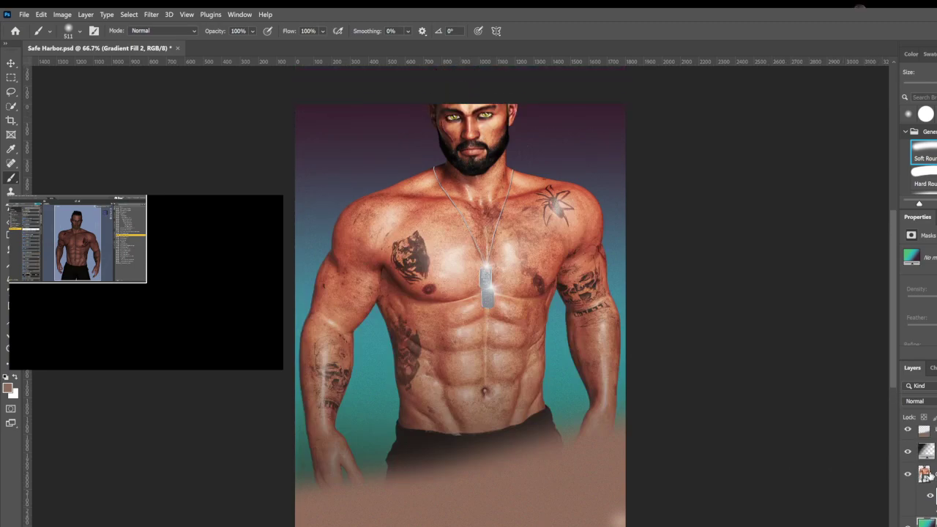
- Compare the artwork with the brown painted Layer 4 hidden and shown, and delete that layer
click(908, 430)
click(933, 431)
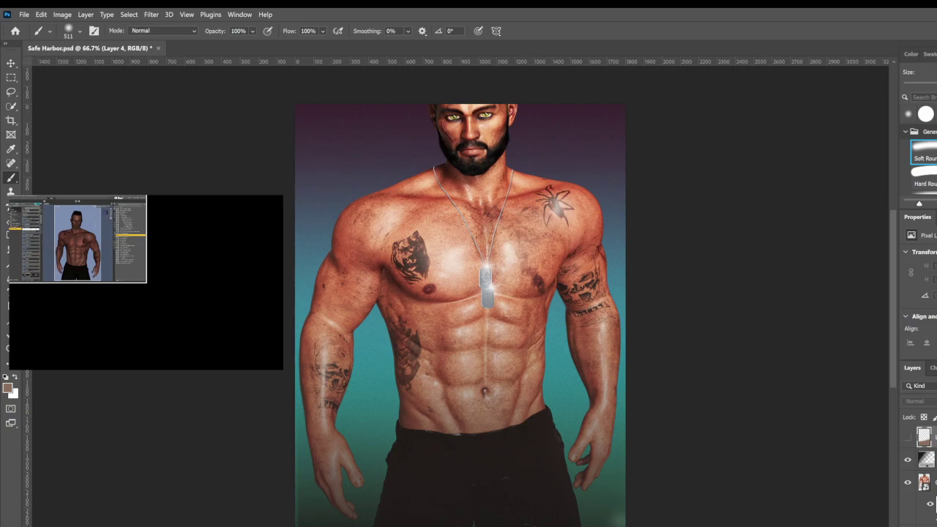
click(909, 438)
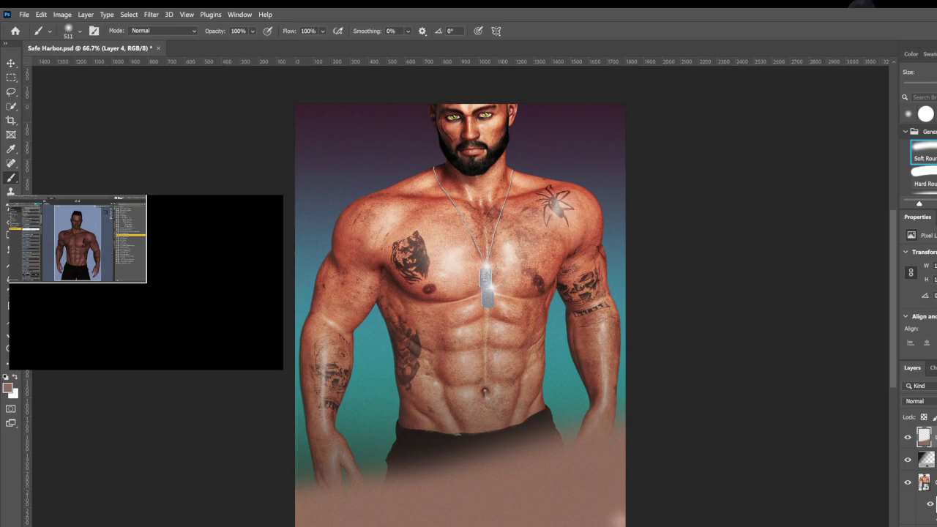
key(ctrl+z)
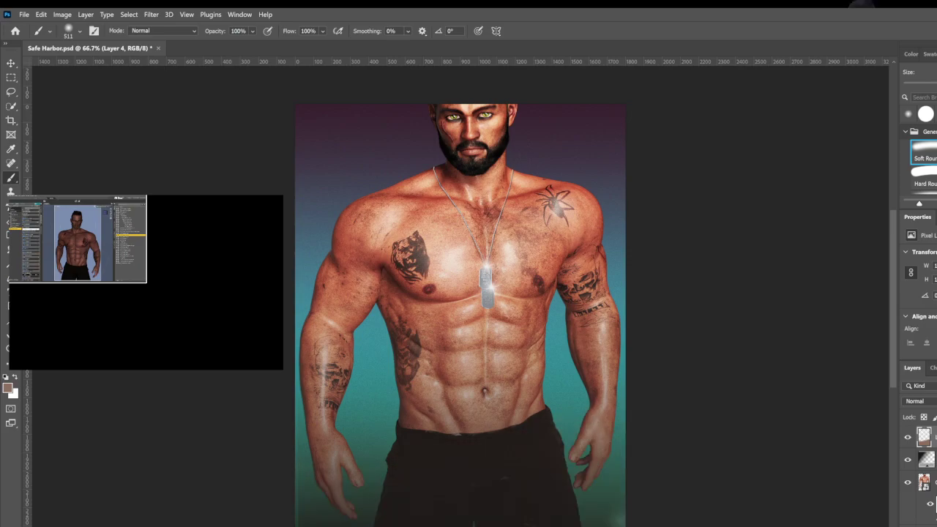
key(ctrl+shift+z)
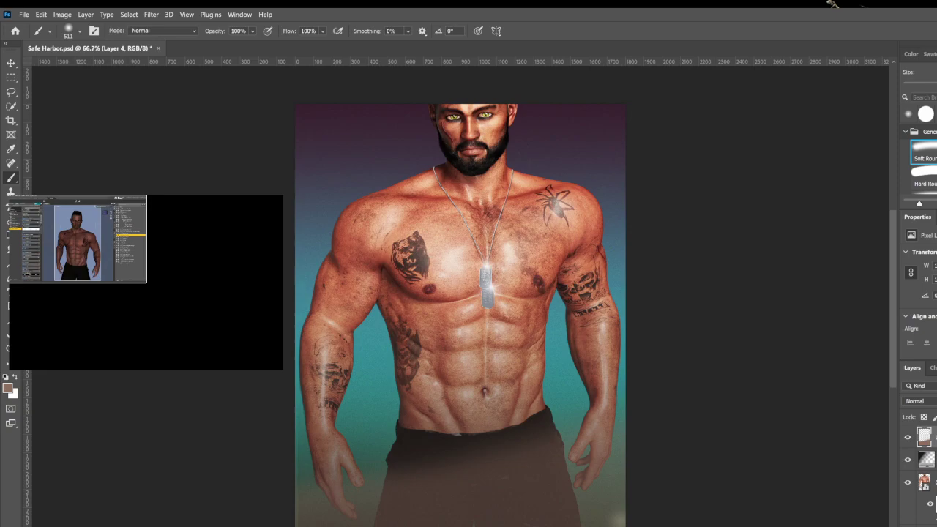
key(Delete)
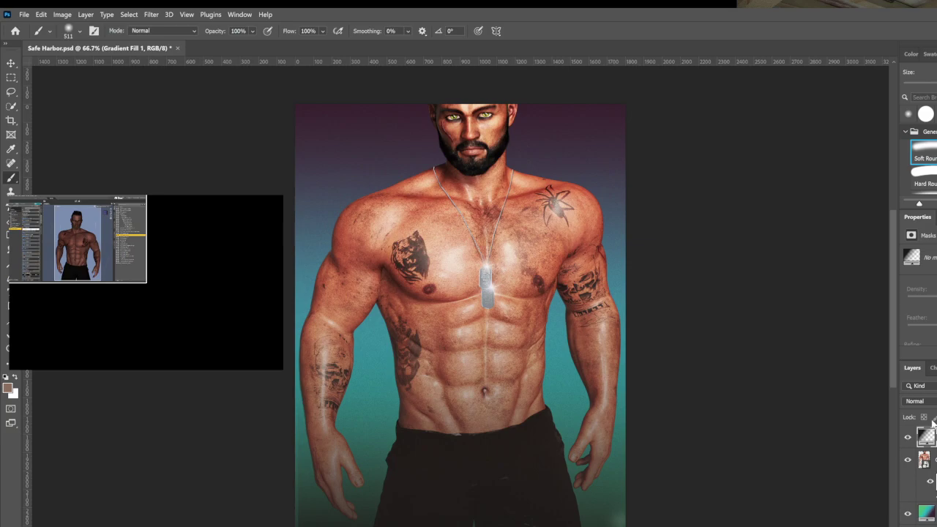
- Reopen Gradient Fill 2, try angles such as 45, 90, 0 and 180 degrees, and orient the gradient with green at the top
click(926, 514)
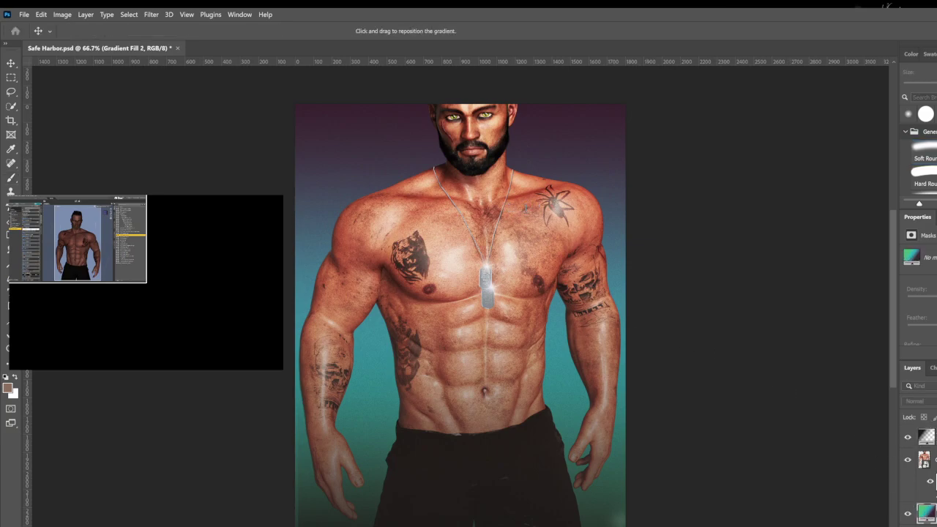
drag(477, 233, 478, 233)
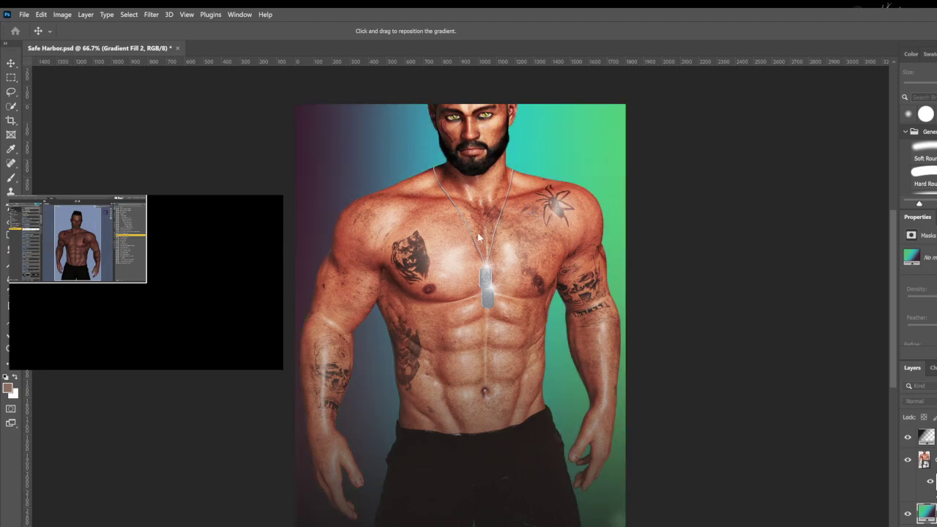
click(555, 175)
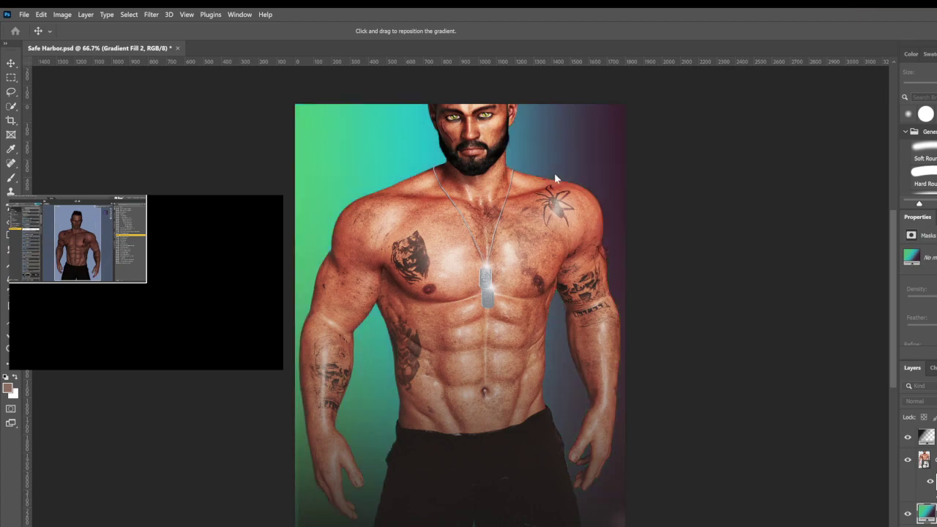
text(45)
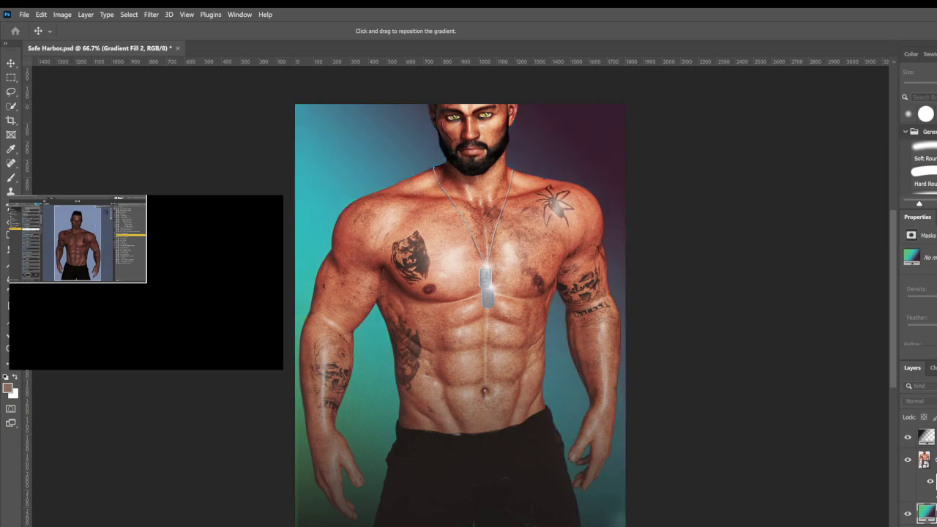
text(90)
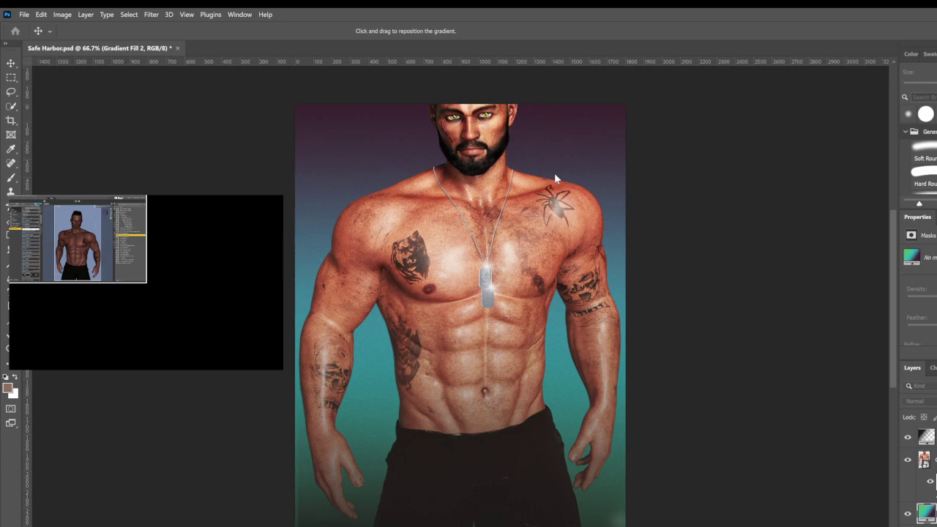
text(0)
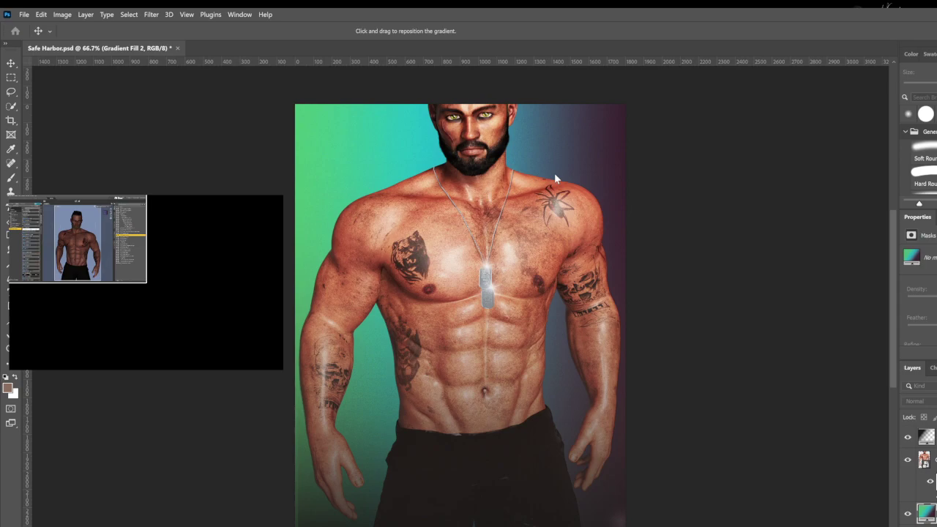
text(450)
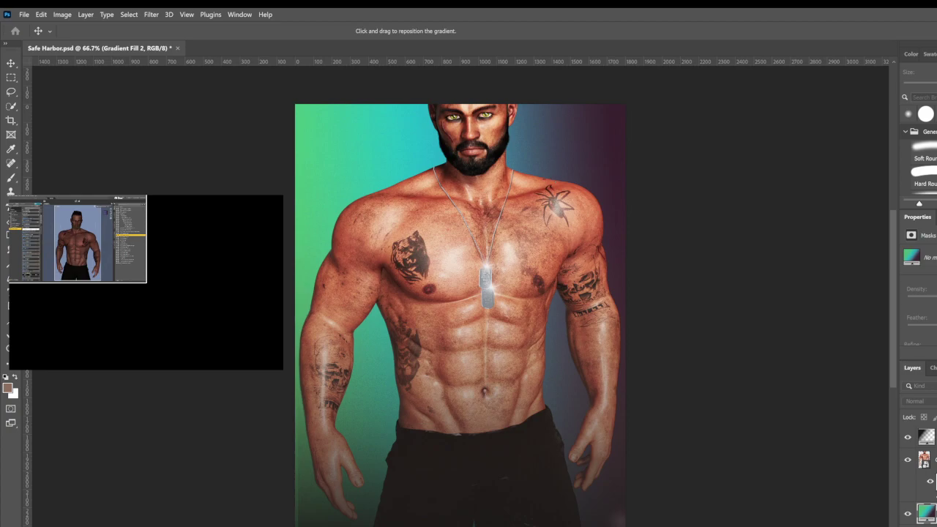
text(180)
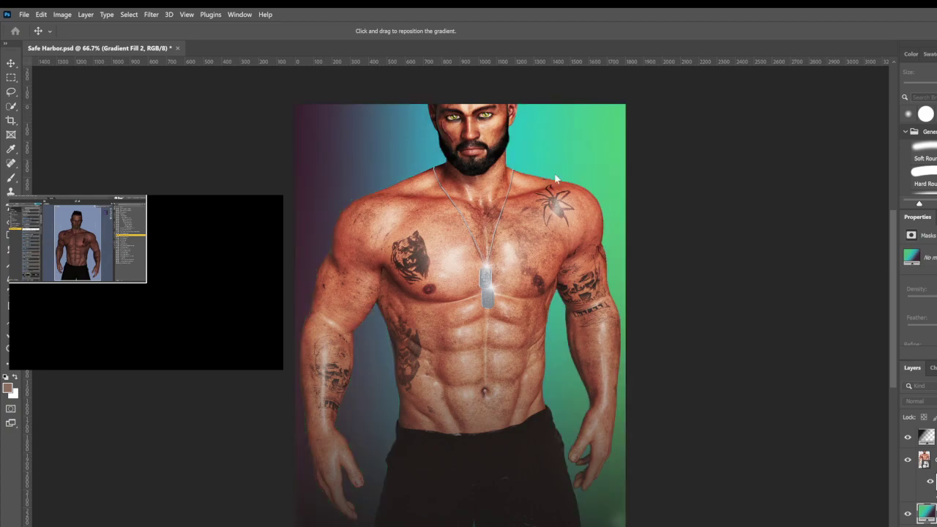
text(20)
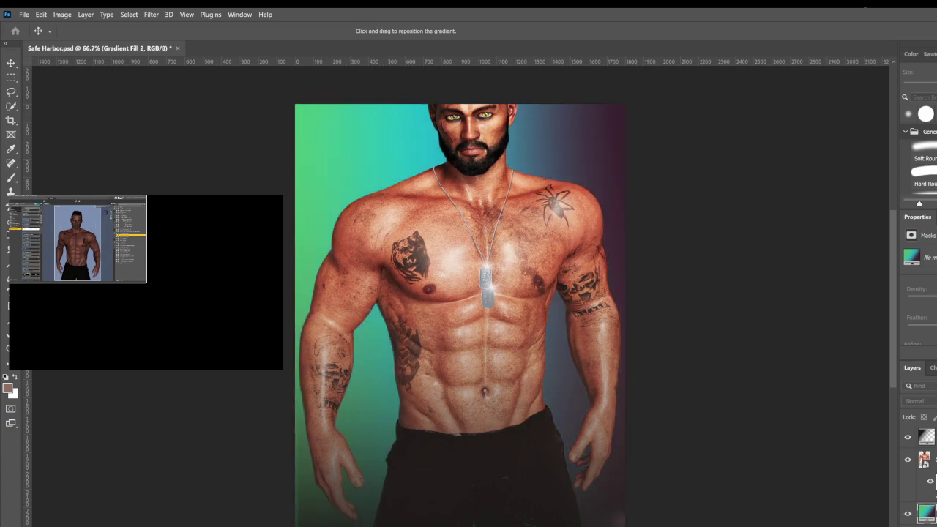
text(0)
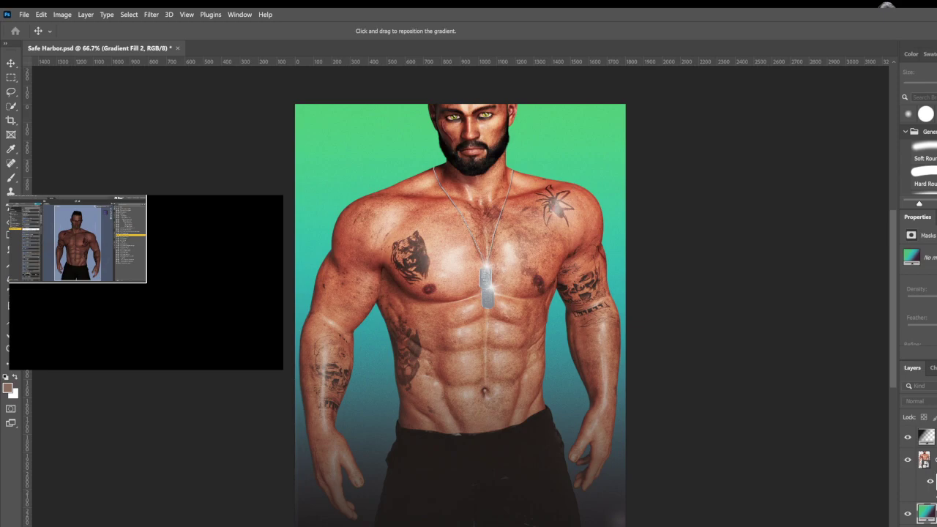
key(ctrl+z)
key(ctrl+z)
- Replace the green stop of Gradient Fill 2 with a bright yellow-green, sampling several tones from the man's eyes
key(i)
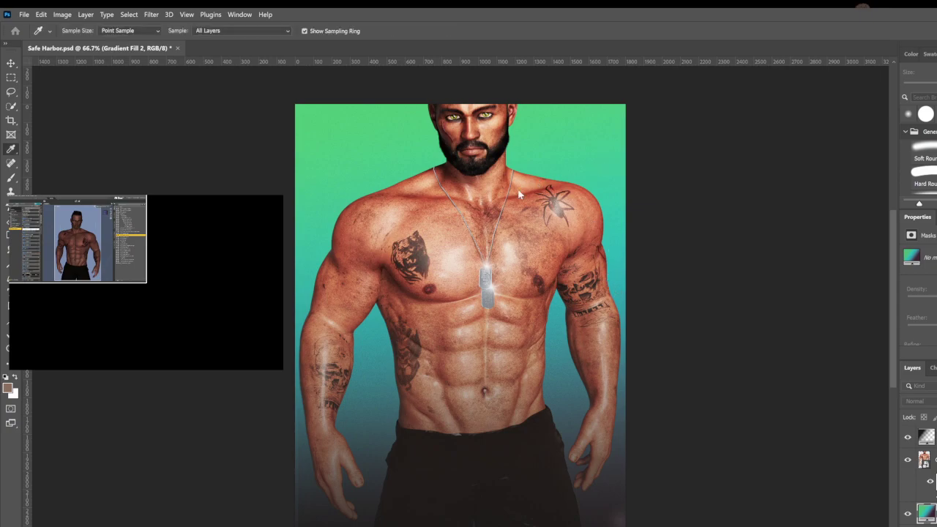
click(455, 114)
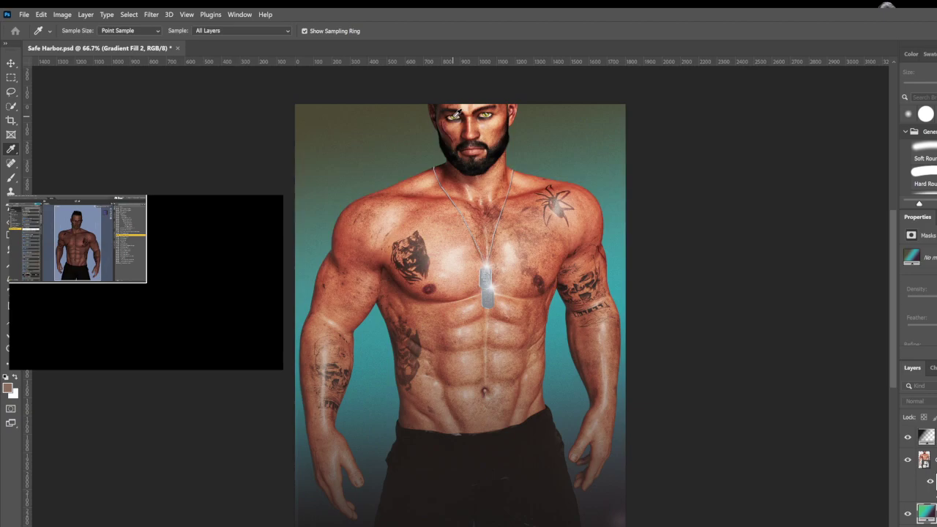
click(454, 115)
click(455, 114)
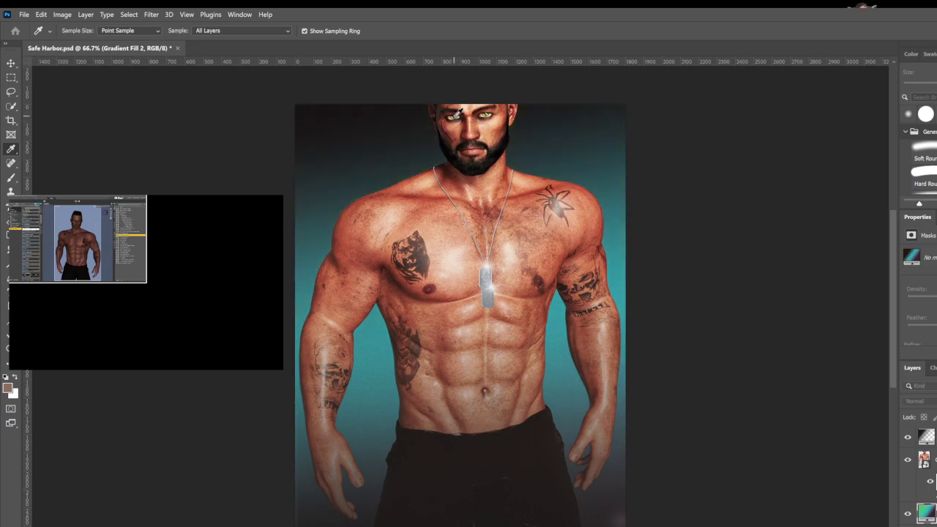
click(455, 113)
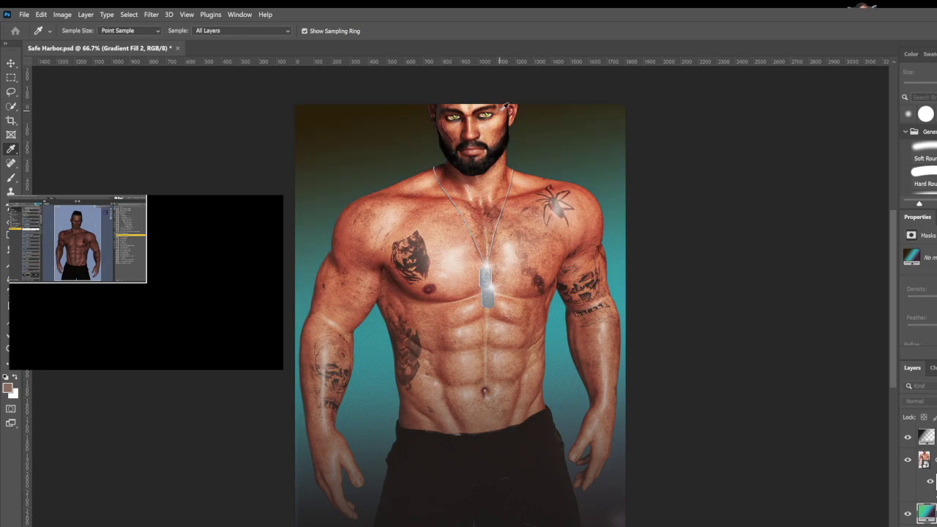
click(488, 111)
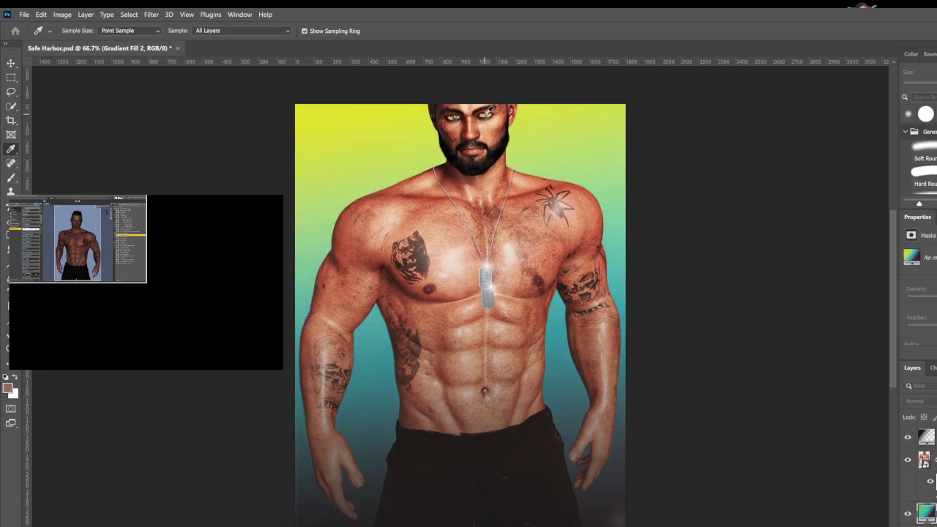
click(487, 112)
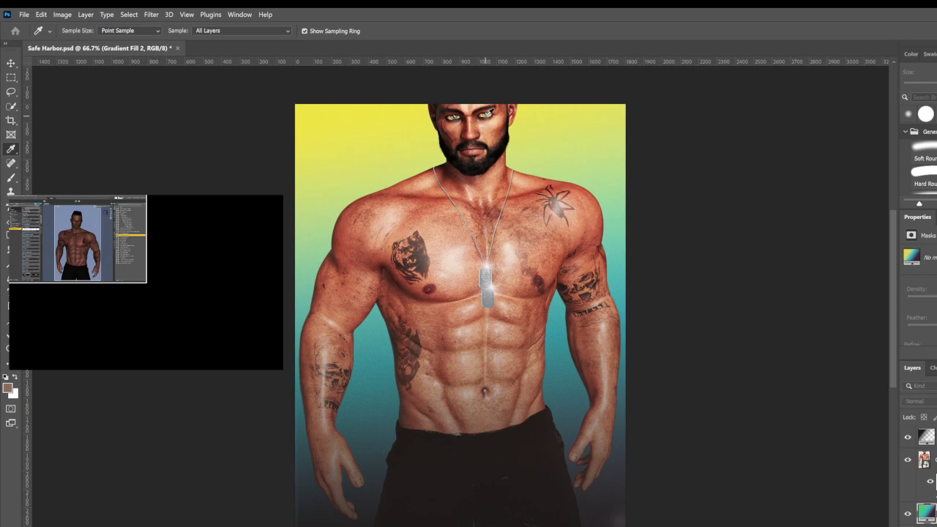
click(487, 111)
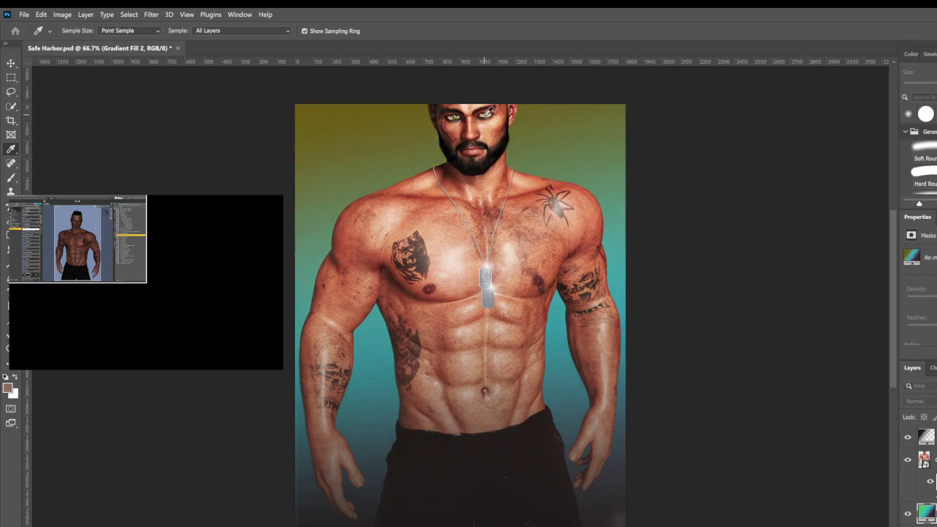
click(485, 111)
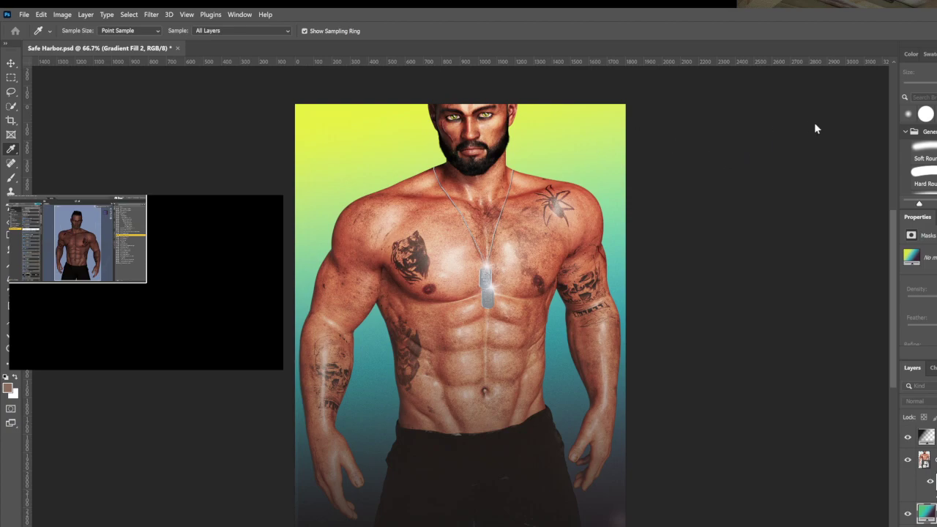
click(821, 101)
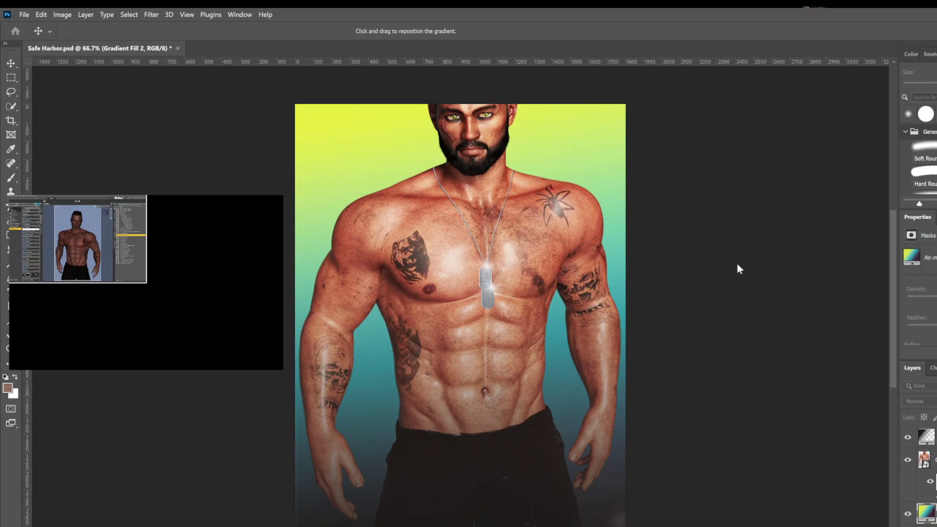
- Replace the turquoise stop of the gradient with a dark tone from the chest tattoo, after trying samples from the face and beard
key(i)
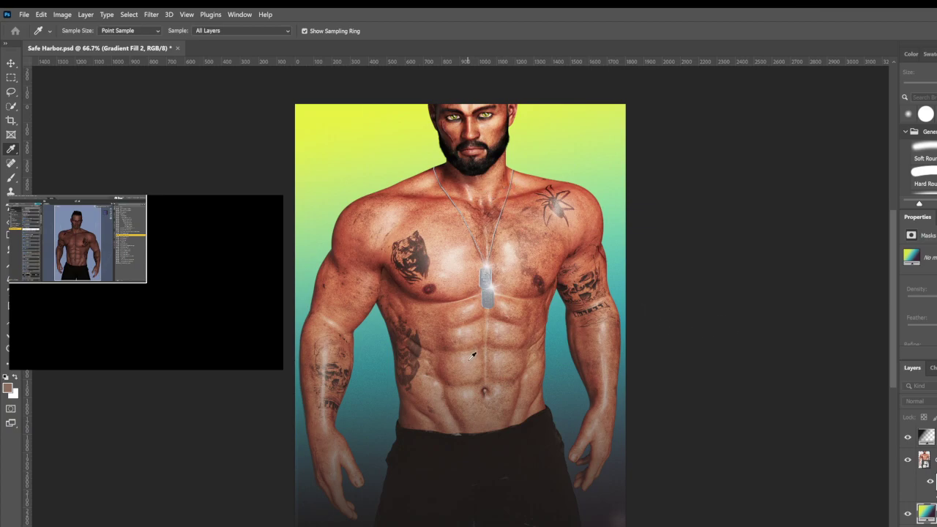
click(484, 128)
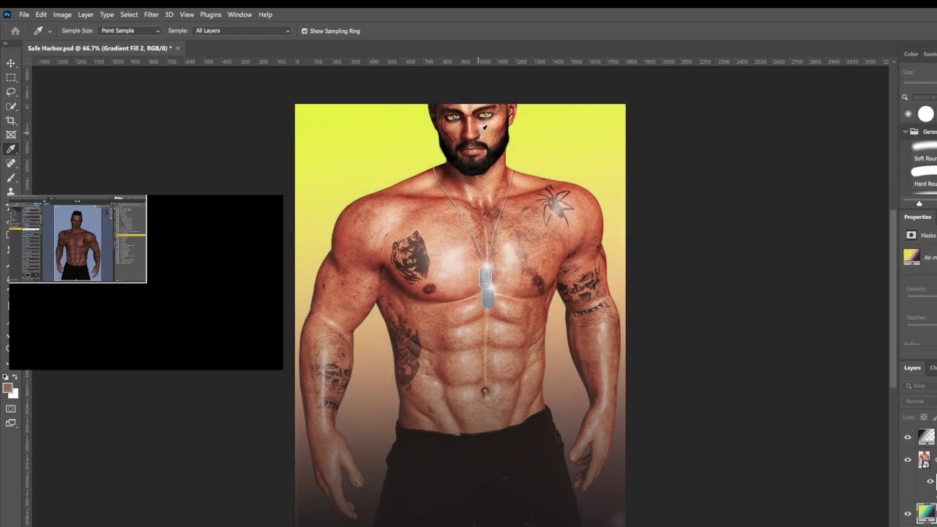
click(474, 146)
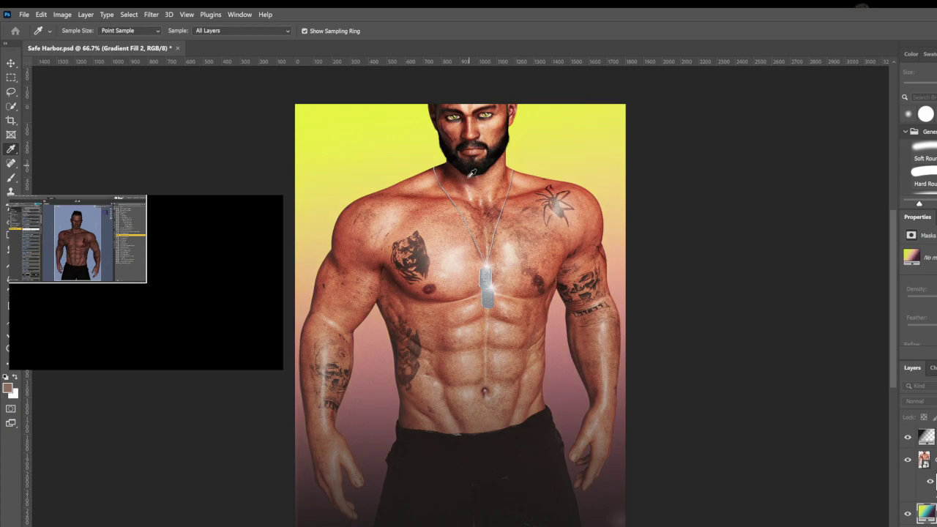
click(425, 257)
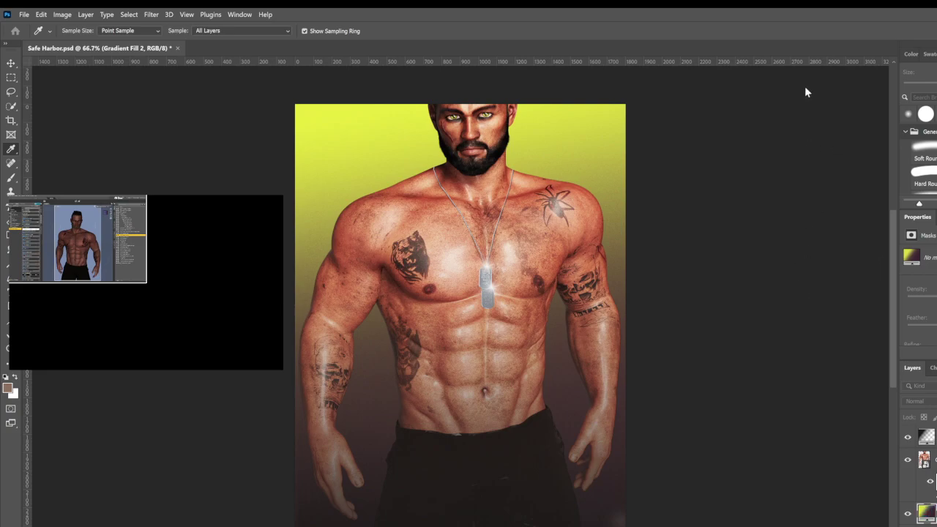
key(v)
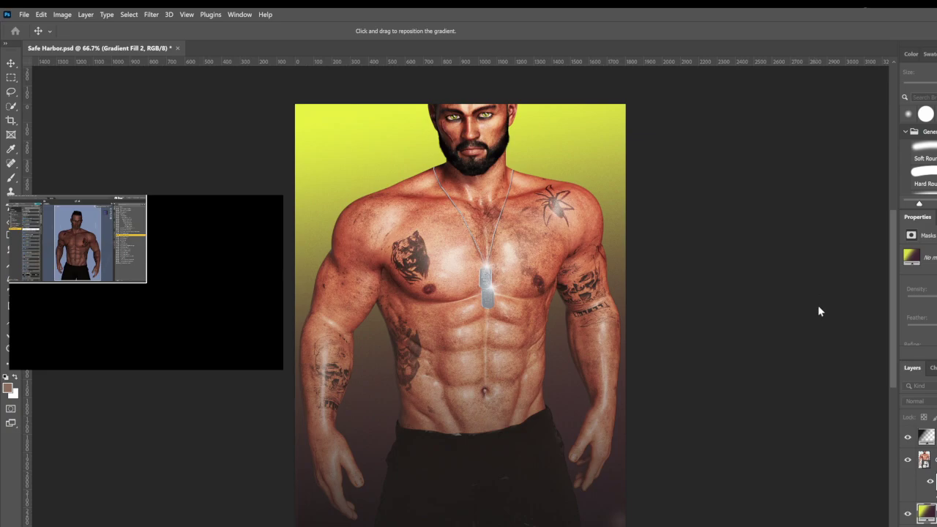
key(b)
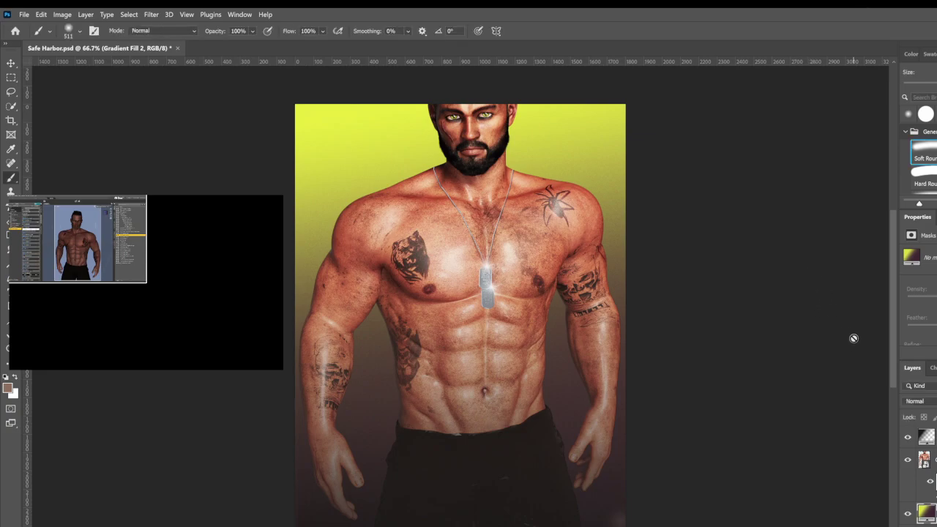
- Try to crop away the artwork's lower edge with the preset height of 4 in and resolution of 6 px/in, and undo the crop
click(11, 120)
scroll(448, 490, down, 2)
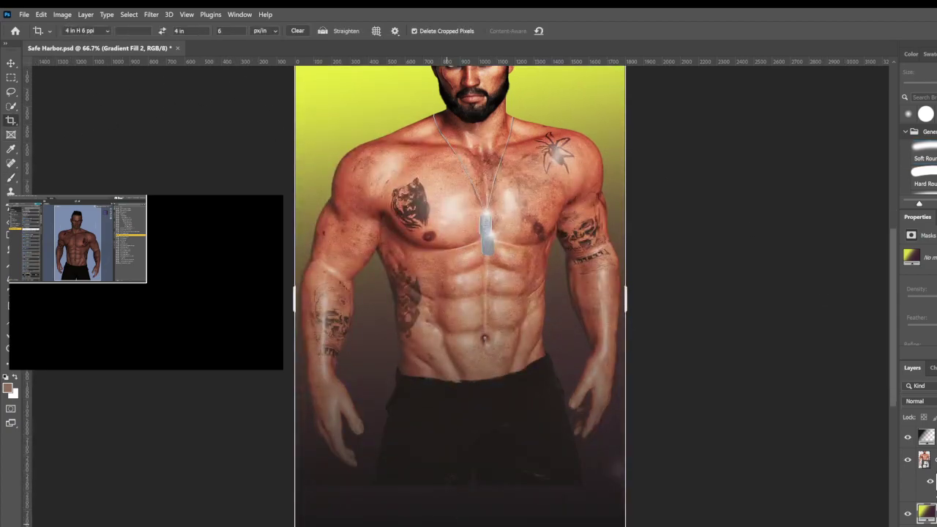
click(458, 518)
drag(455, 518, 453, 483)
drag(455, 332, 455, 359)
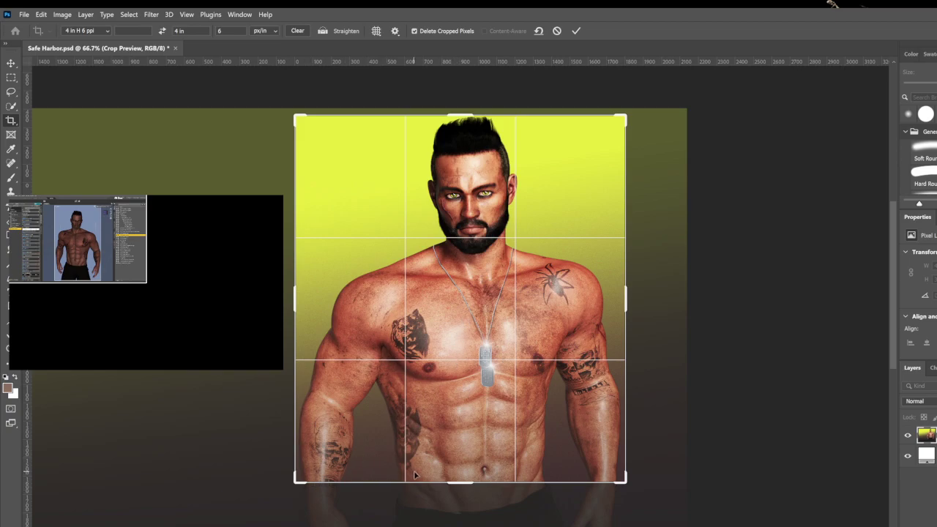
drag(463, 482, 471, 526)
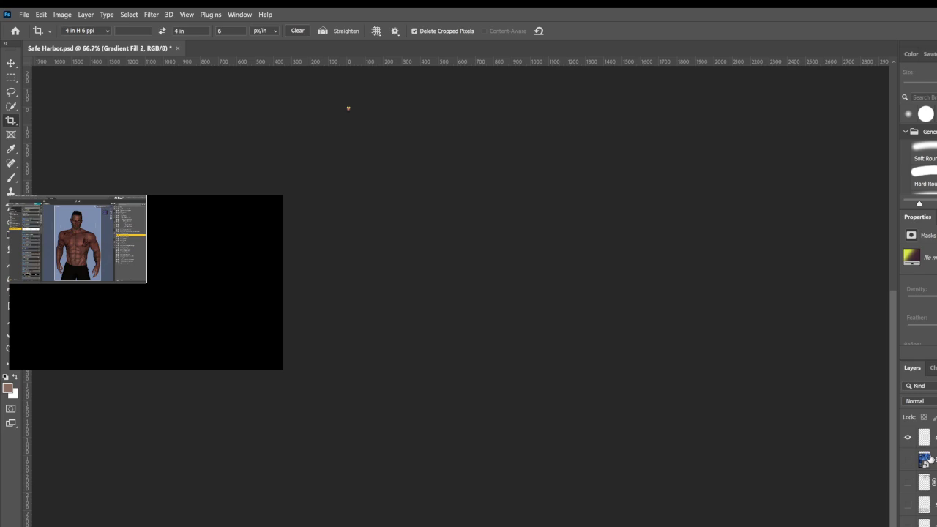
key(ctrl+z)
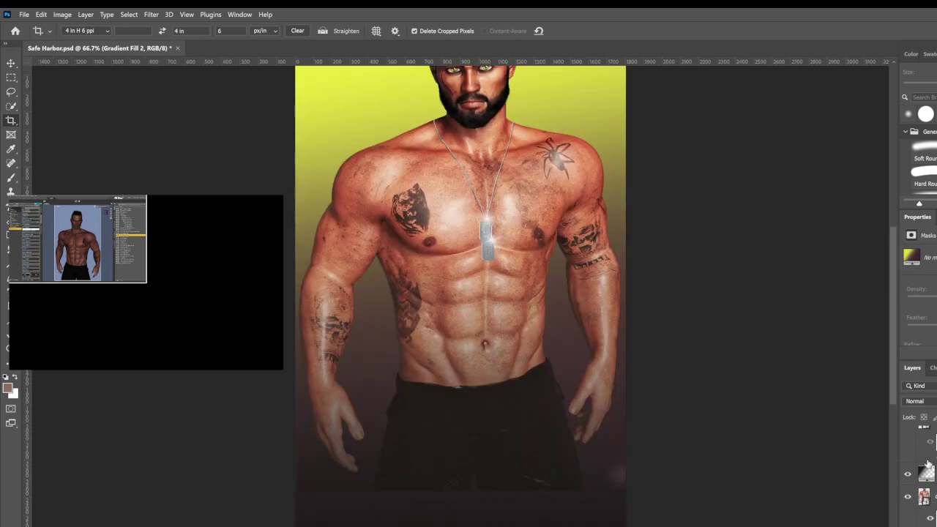
- Set the Crop tool to W x H x Resolution and clear its width, height and resolution values
click(79, 31)
click(81, 53)
drag(238, 30, 177, 41)
key(BackSpace)
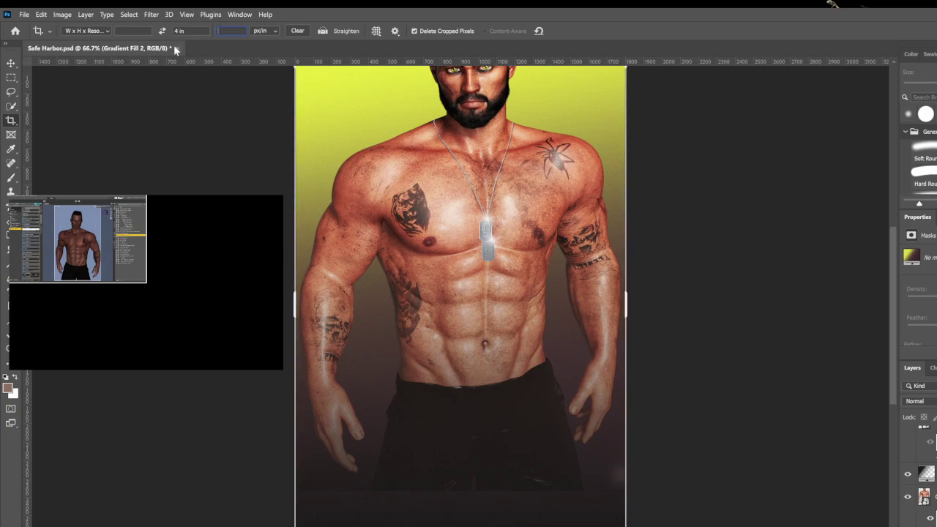
drag(188, 31, 115, 47)
key(BackSpace)
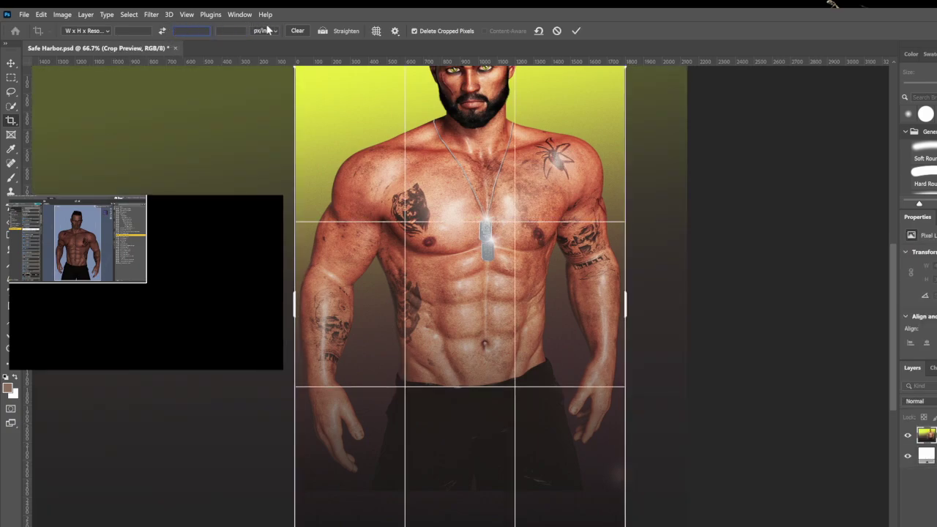
click(129, 32)
click(301, 33)
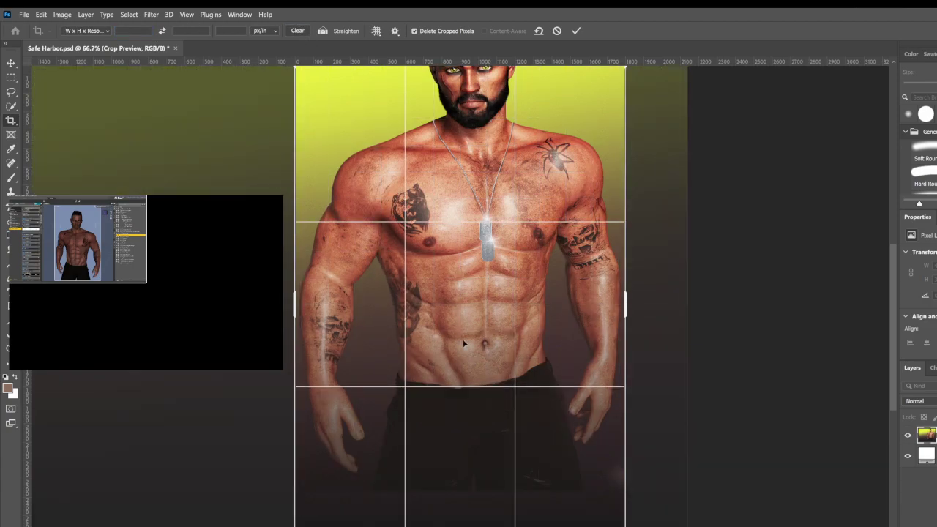
- Crop the artwork freely to end just below the man's hands, trimming the dark strip along its bottom edge
mouse_move(462, 526)
mouse_down()
mouse_move(463, 504)
mouse_move(465, 517)
mouse_up()
drag(471, 159, 473, 224)
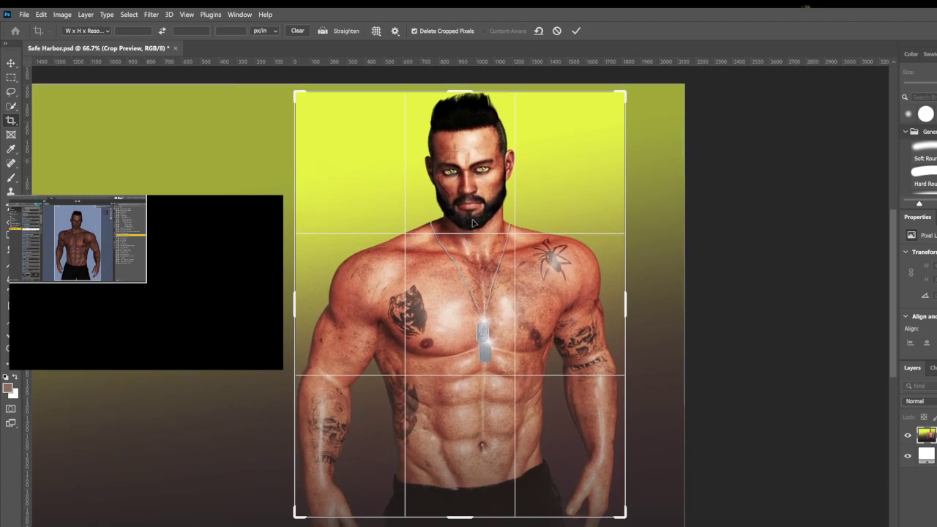
drag(459, 520, 460, 526)
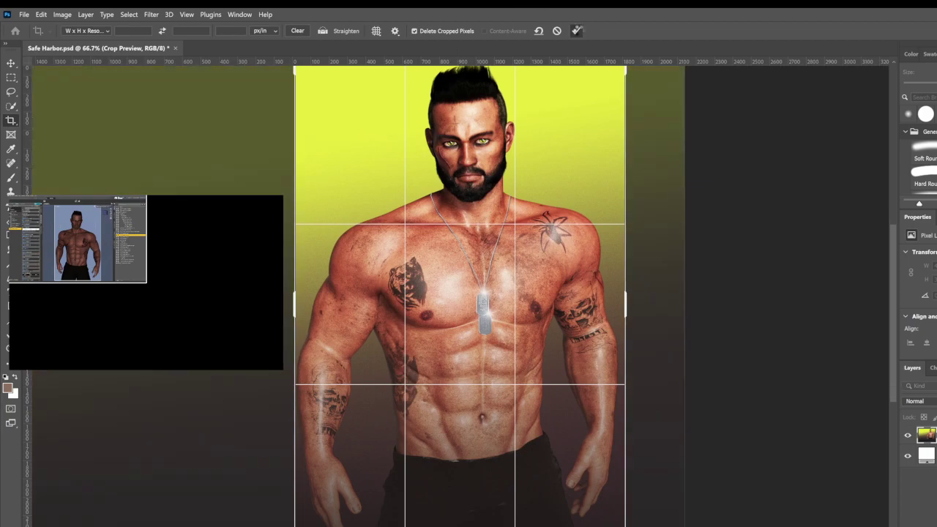
click(578, 31)
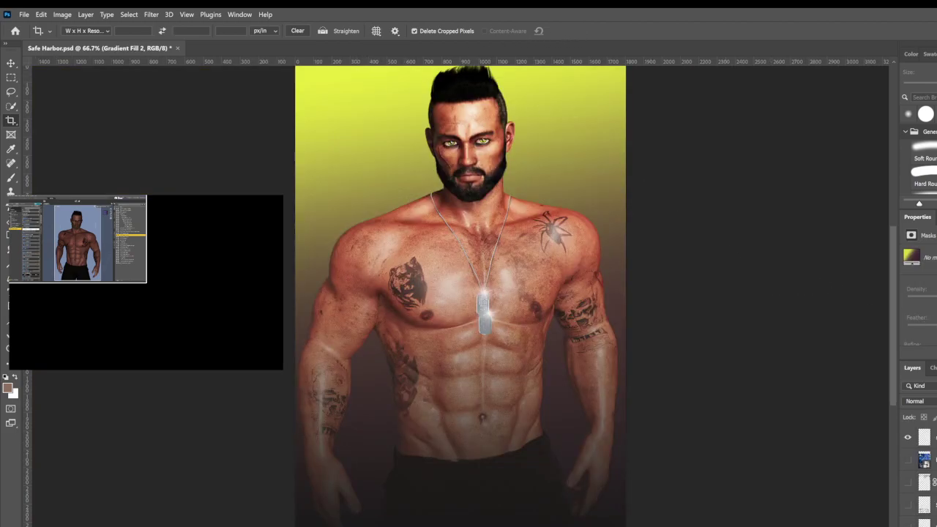
- Locate the visible gradient and figure layers in the layer stack
scroll(461, 293, down, 2)
scroll(925, 476, down, 6)
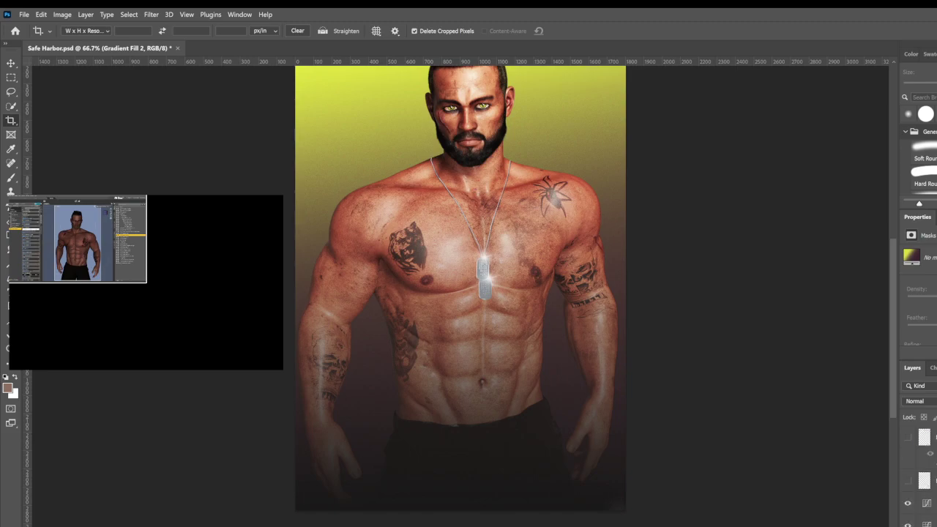
scroll(925, 468, down, 5)
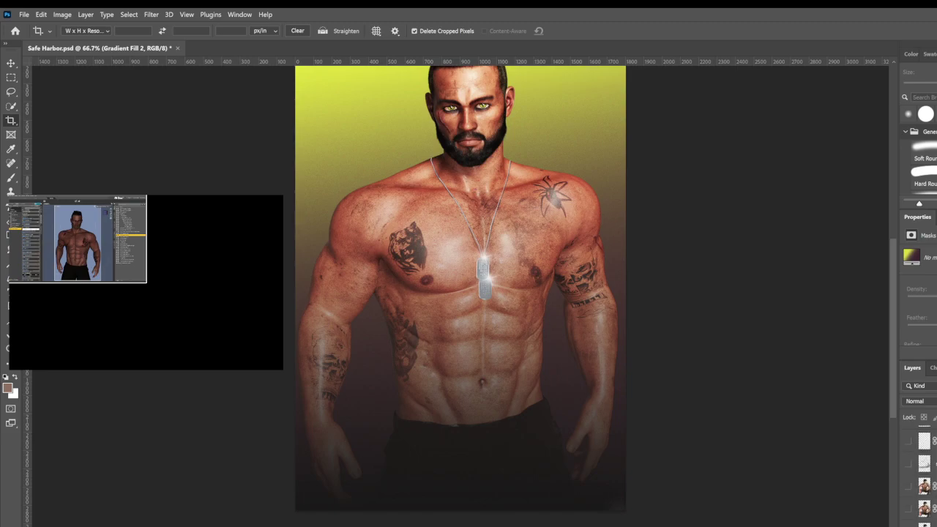
scroll(924, 476, down, 5)
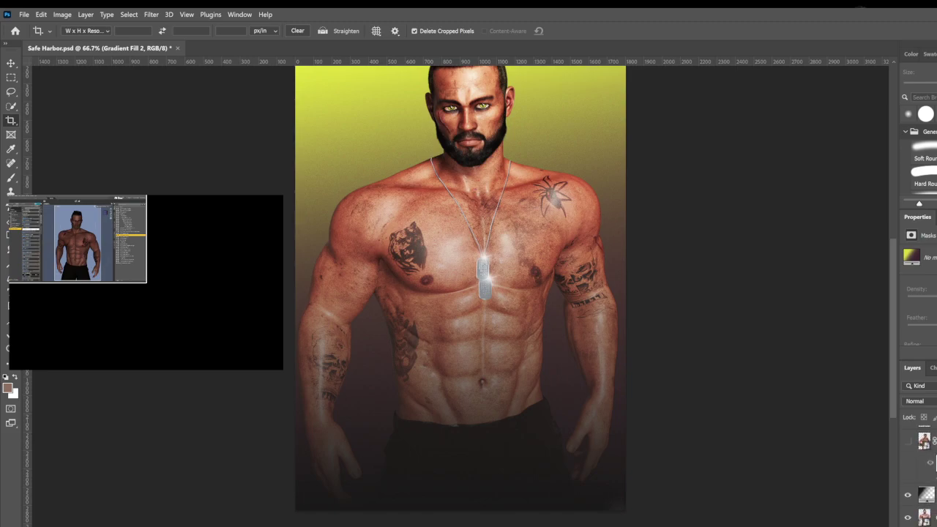